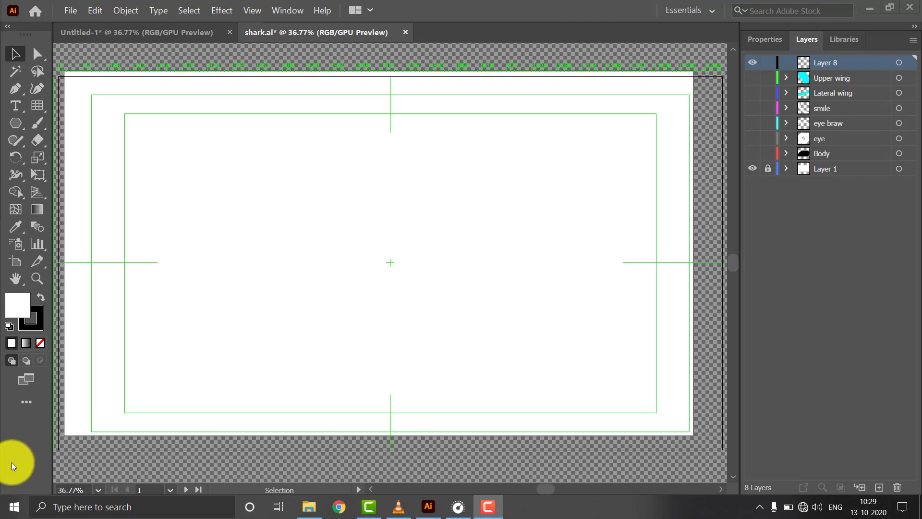
Look through the shark document's properties, layers and libraries
{"action": "left_click", "coordinate": [774, 38]}
{"action": "left_click", "coordinate": [812, 39]}
{"action": "left_click", "coordinate": [847, 39]}
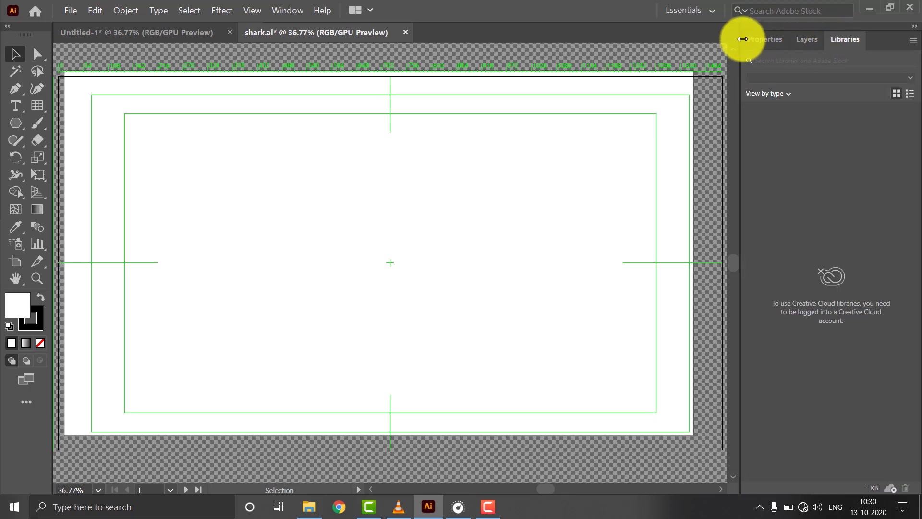
{"action": "left_click", "coordinate": [797, 38]}
{"action": "left_click", "coordinate": [836, 38]}
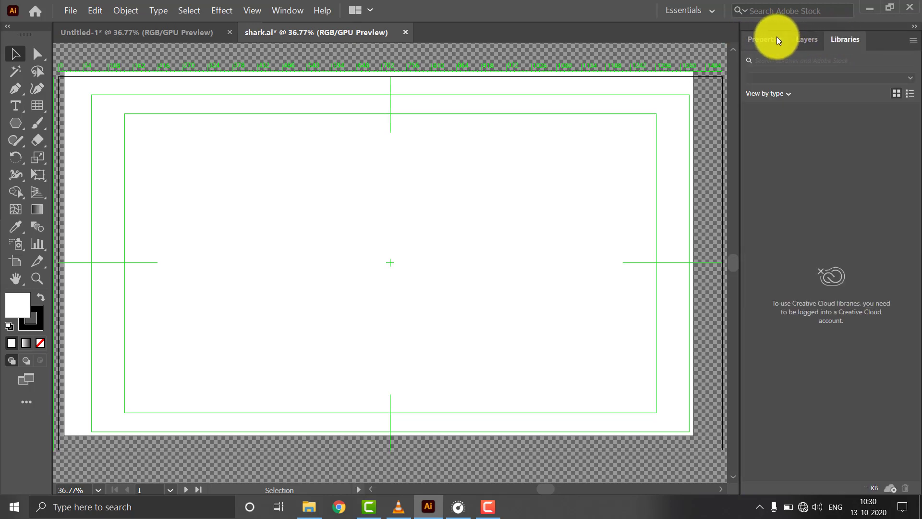
{"action": "left_click", "coordinate": [777, 36]}
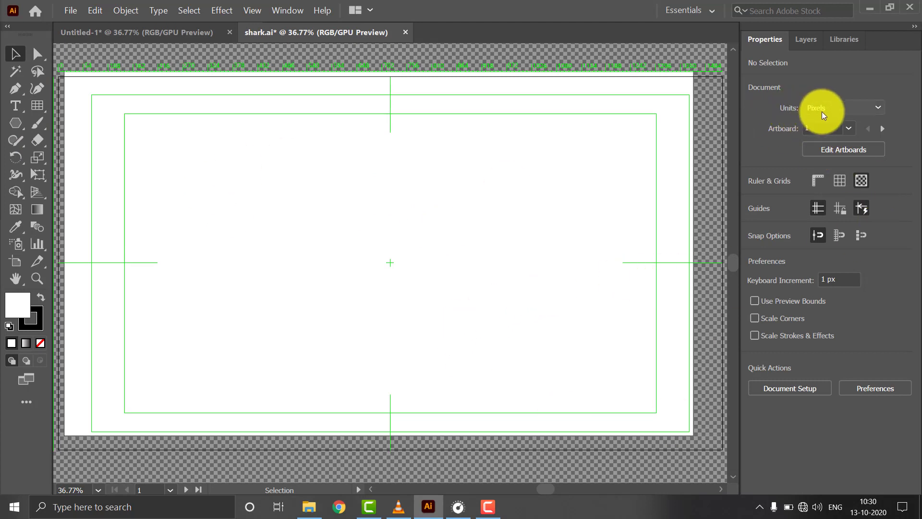
{"action": "left_click_drag", "start_coordinate": [292, 249], "coordinate": [400, 299]}
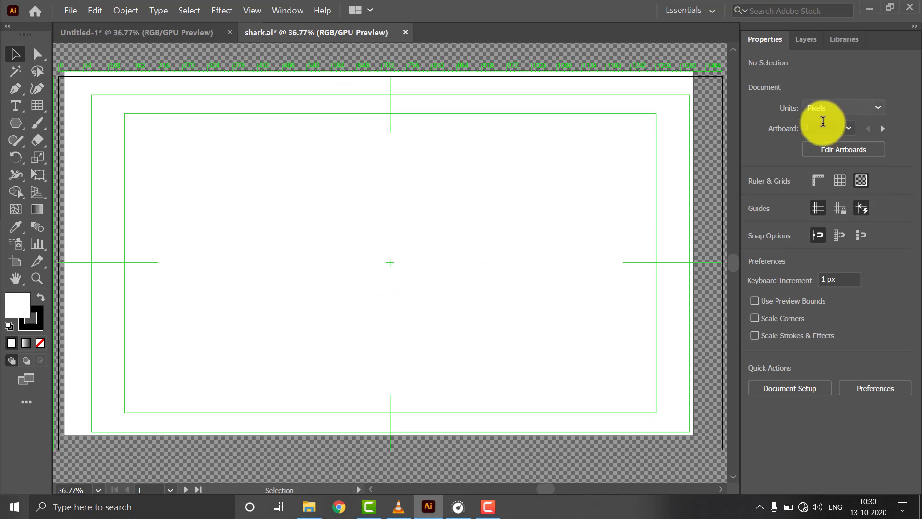
Preview the shark artwork by showing the layers from Upper wing down to Body and hiding them again
{"action": "left_click", "coordinate": [811, 39]}
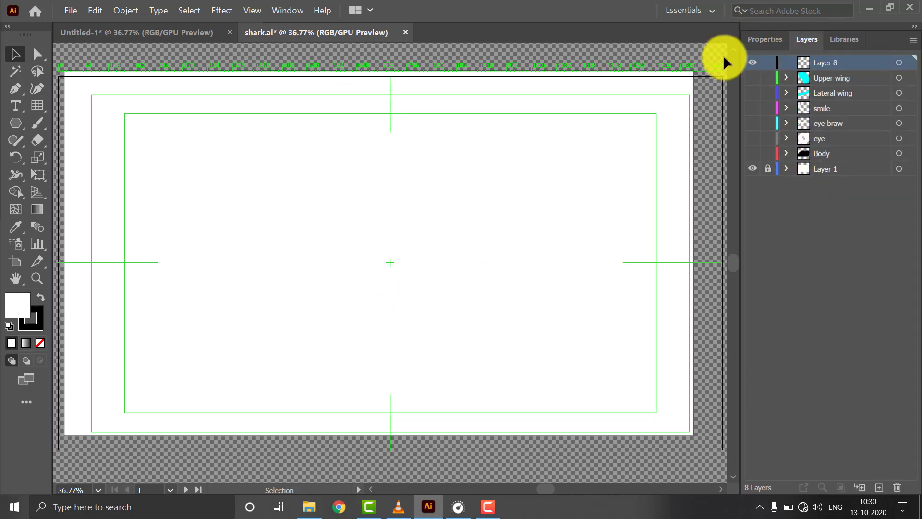
{"action": "left_click_drag", "start_coordinate": [751, 78], "coordinate": [758, 167]}
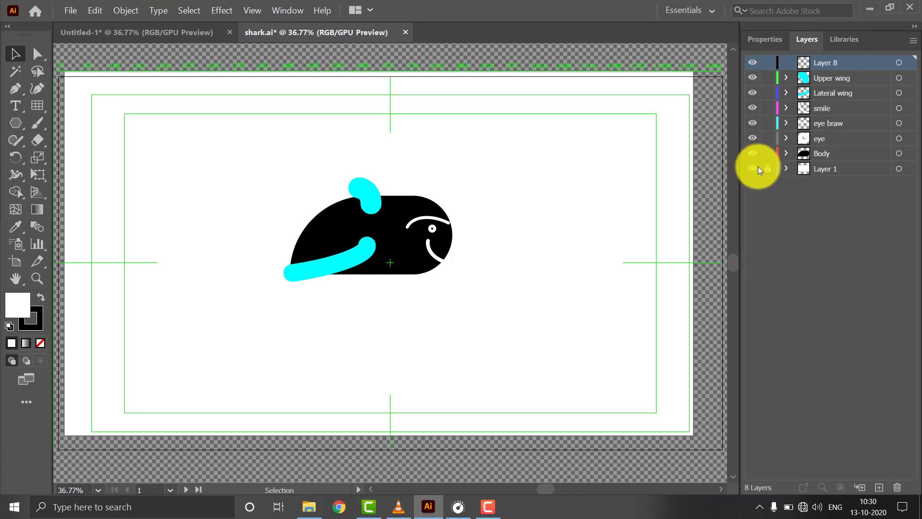
{"action": "left_click_drag", "start_coordinate": [748, 78], "coordinate": [758, 156]}
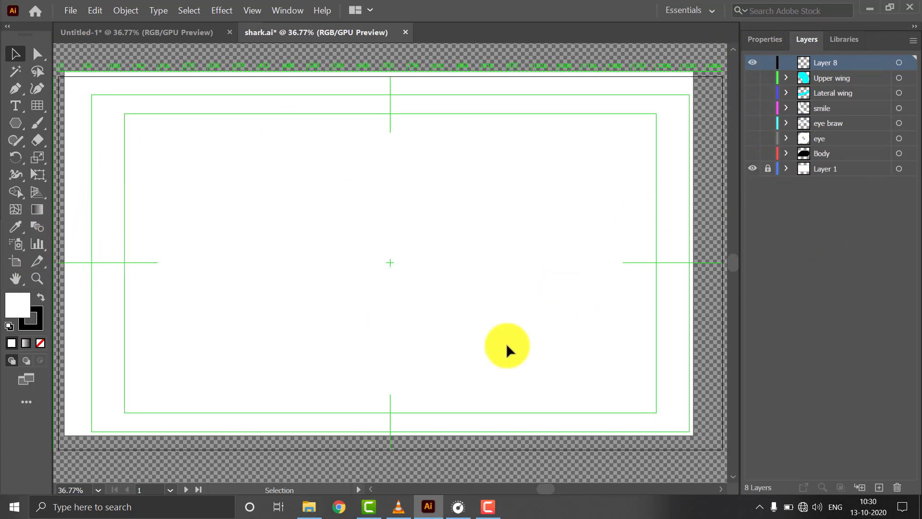
Preview the Lateral wing layer on its own, selecting and deselecting its wing path, and hide the layer again
{"action": "left_click", "coordinate": [823, 79]}
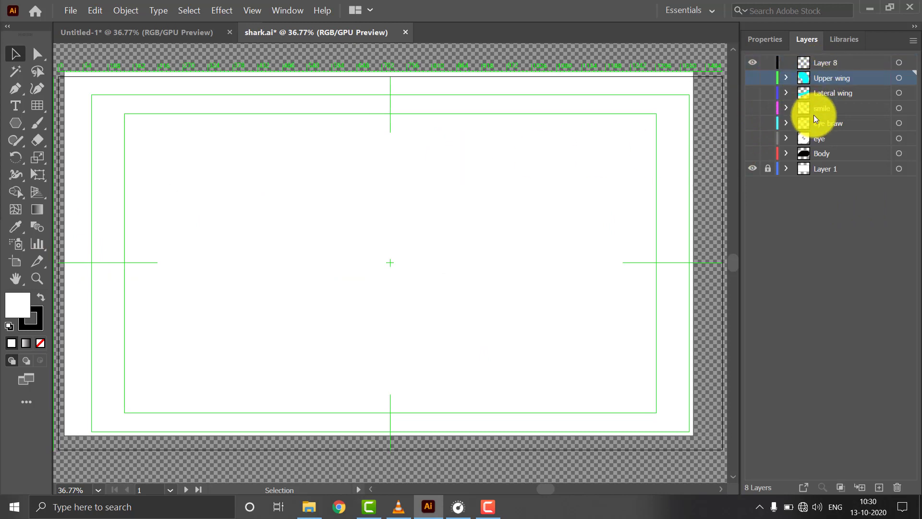
{"action": "left_click", "coordinate": [817, 92]}
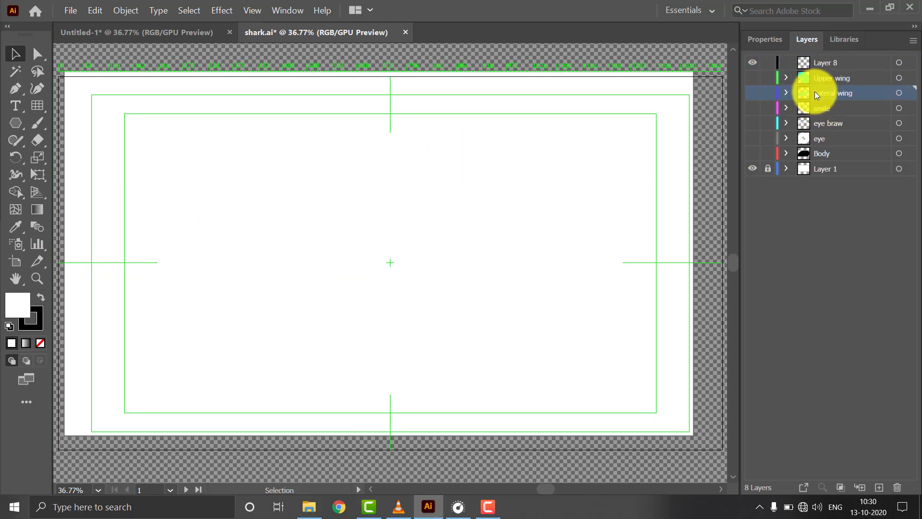
{"action": "left_click", "coordinate": [752, 93]}
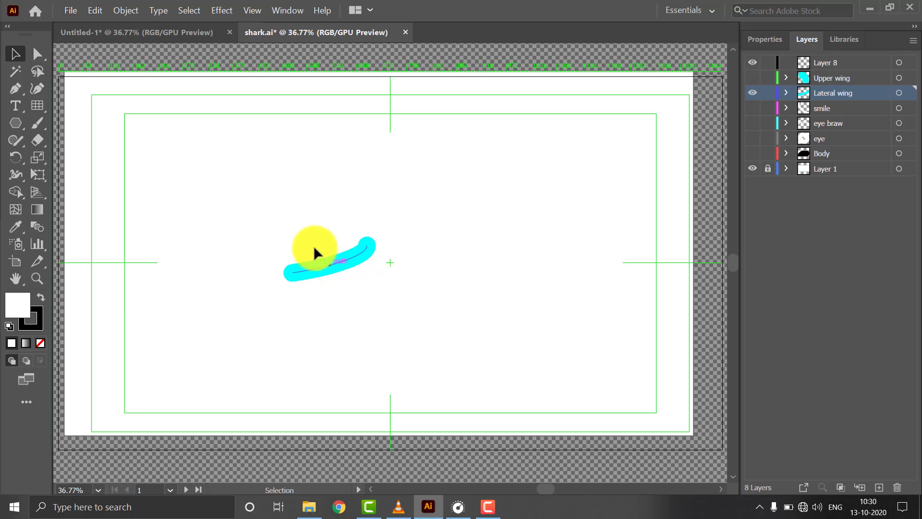
{"action": "left_click", "coordinate": [284, 257]}
{"action": "left_click", "coordinate": [428, 297]}
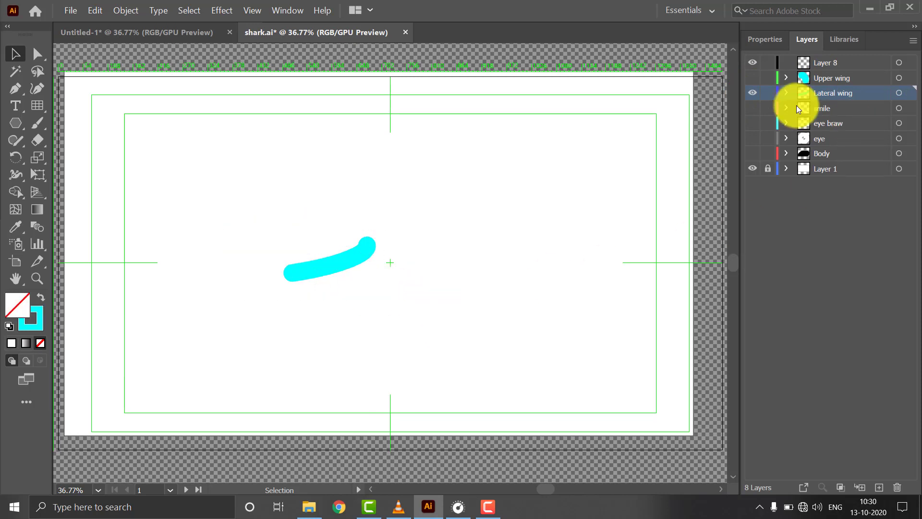
{"action": "left_click", "coordinate": [752, 93]}
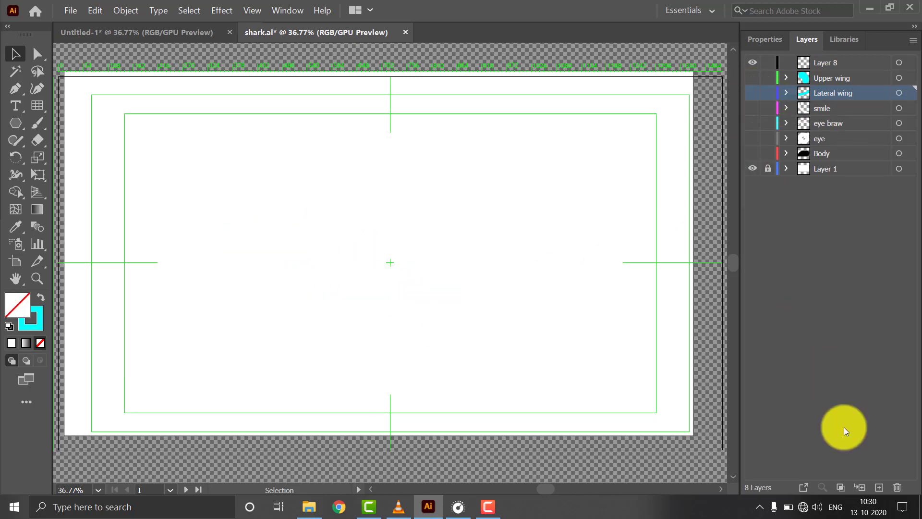
Add a new layer above Lateral wing and delete it again
{"action": "left_click", "coordinate": [880, 487]}
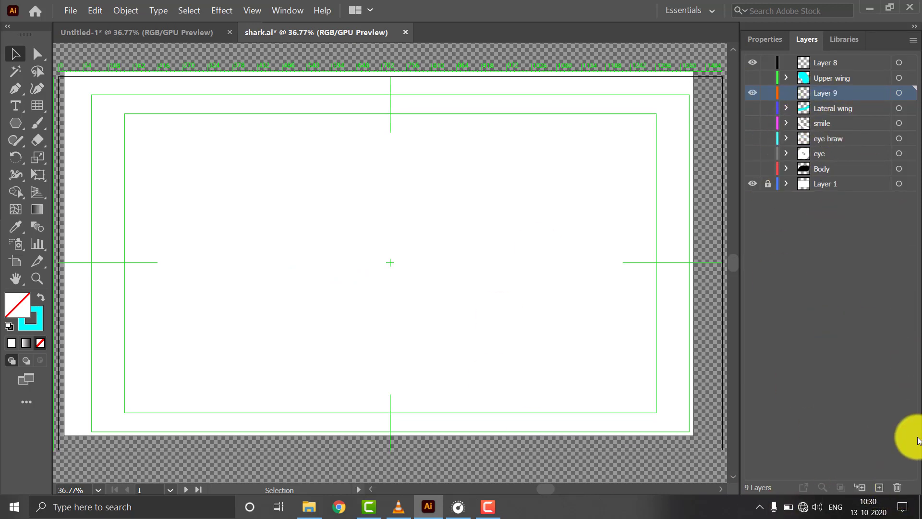
{"action": "left_click", "coordinate": [897, 486]}
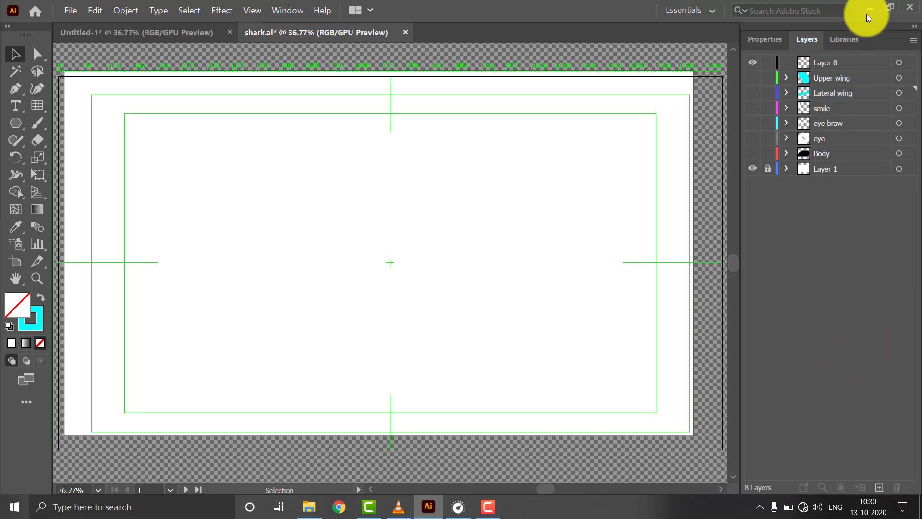
{"action": "left_click", "coordinate": [844, 34]}
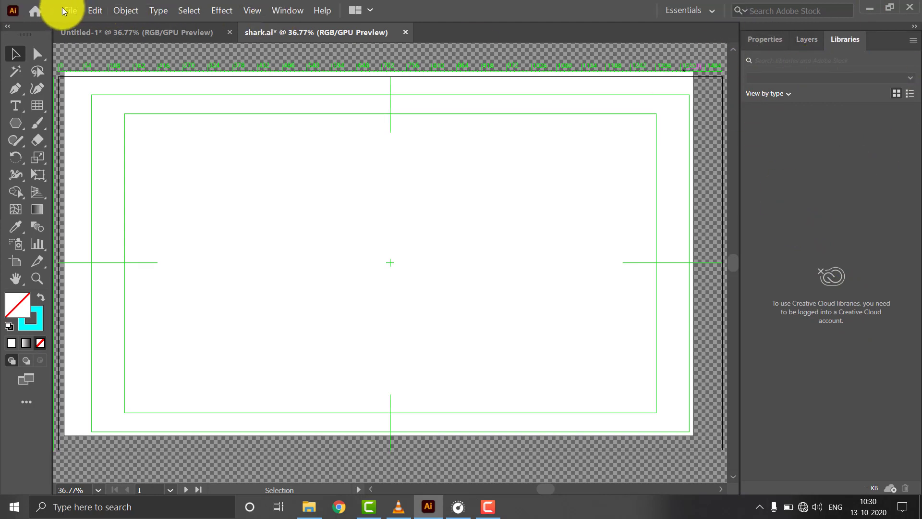
Display the floating Transparency settings and place them over the artboard's upper-right area
{"action": "left_click", "coordinate": [287, 10]}
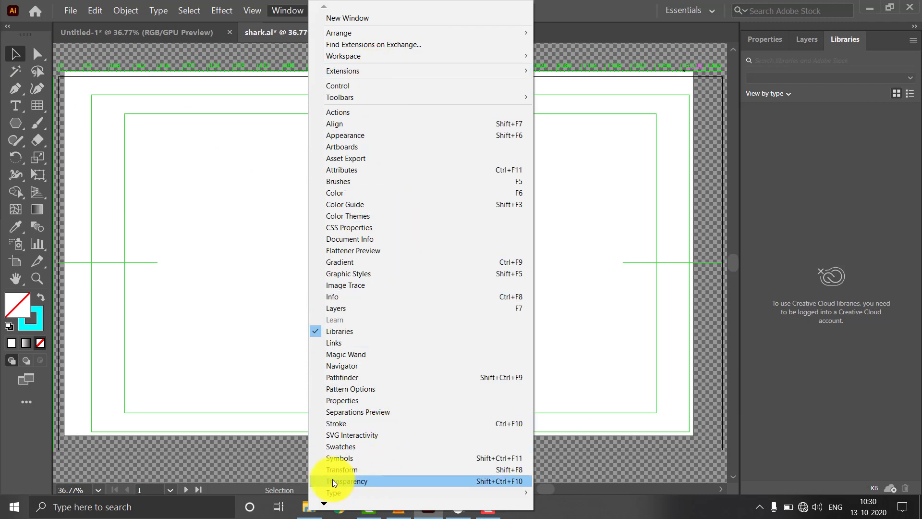
{"action": "left_click", "coordinate": [358, 480]}
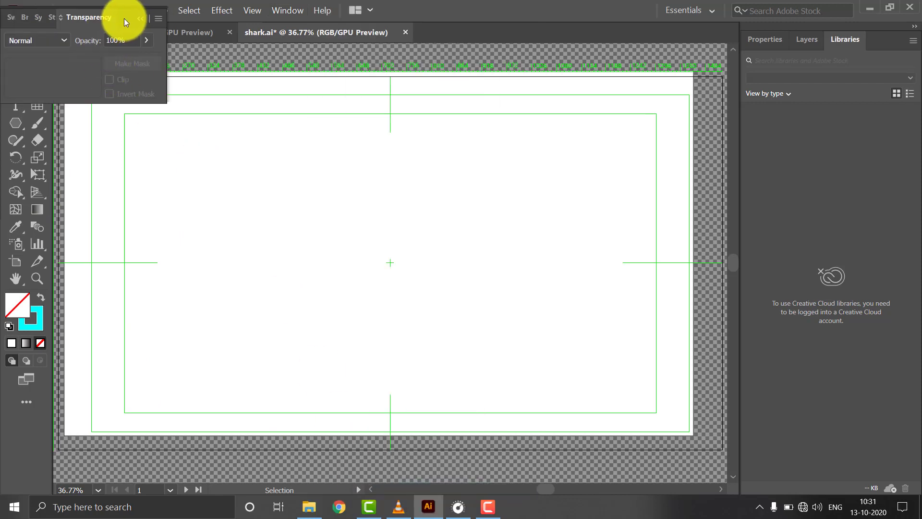
{"action": "left_click_drag", "start_coordinate": [123, 19], "coordinate": [652, 154]}
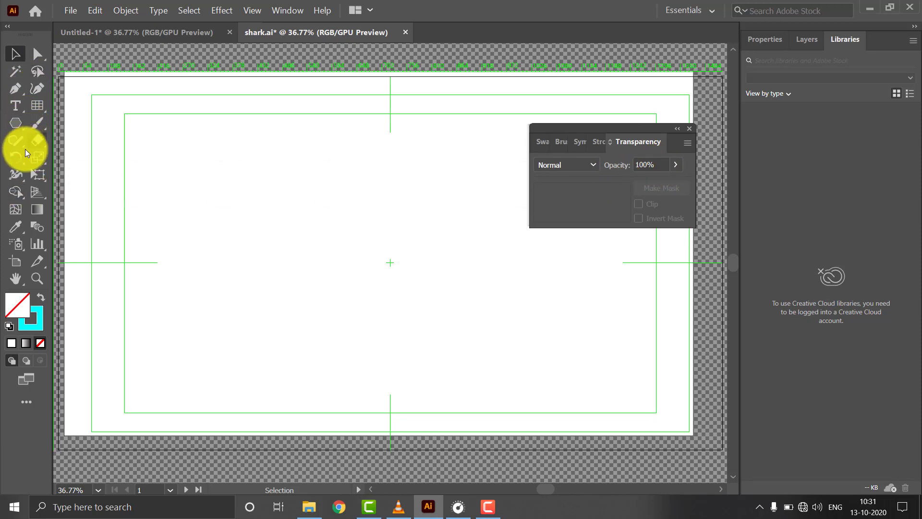
Draw a rectangle about 467 by 475 px on Layer 8, left of the artboard's center
{"action": "left_click_drag", "start_coordinate": [19, 122], "coordinate": [106, 127]}
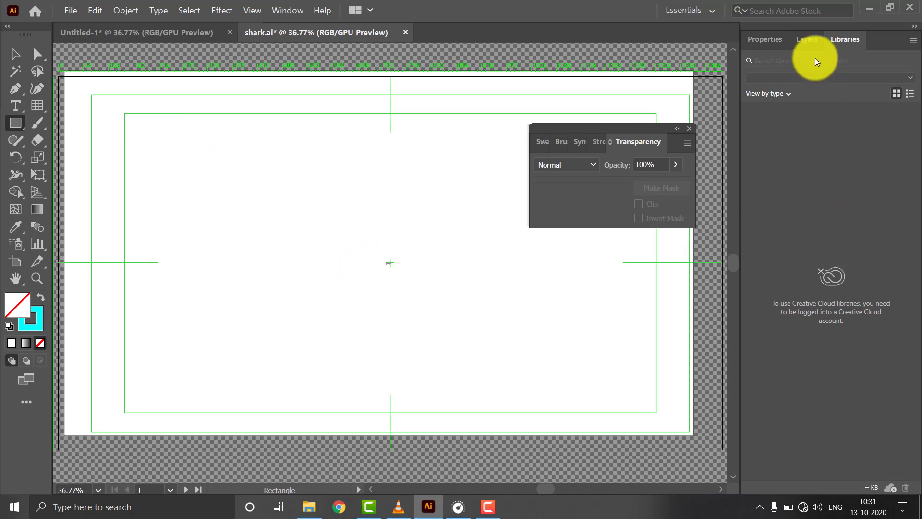
{"action": "left_click", "coordinate": [806, 37]}
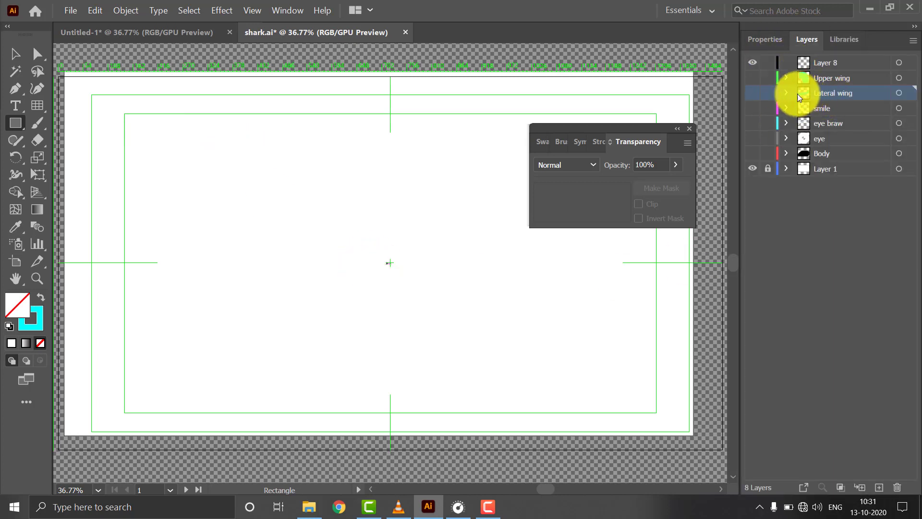
{"action": "left_click", "coordinate": [806, 63]}
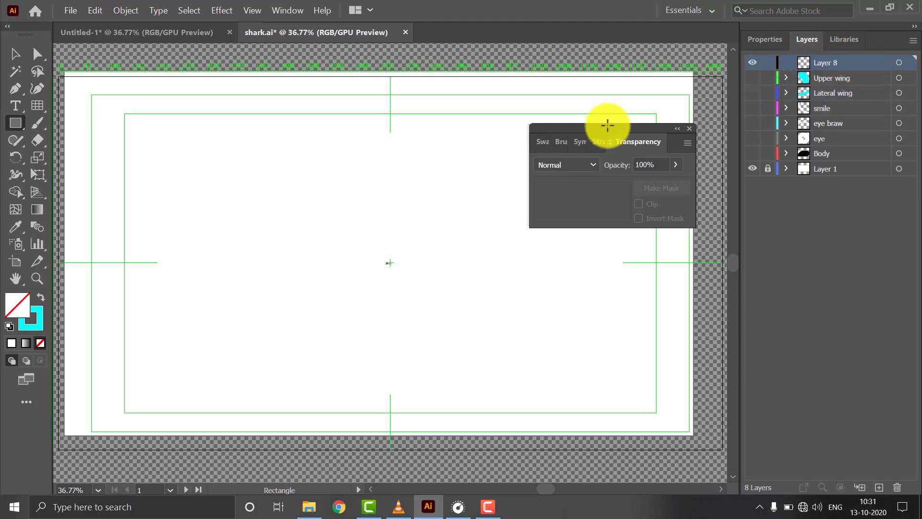
{"action": "left_click_drag", "start_coordinate": [207, 147], "coordinate": [368, 310]}
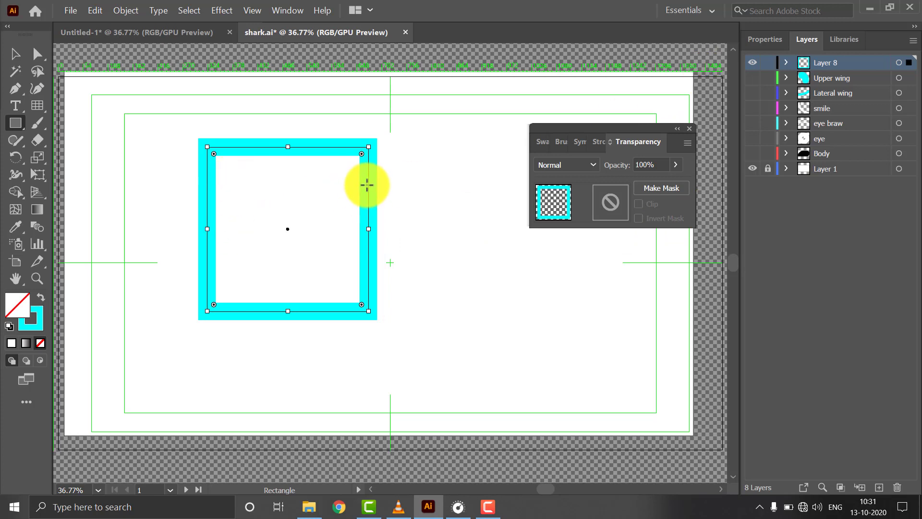
Give the rectangle a red fill and a yellow stroke
{"action": "left_click", "coordinate": [769, 38]}
{"action": "left_click", "coordinate": [754, 197]}
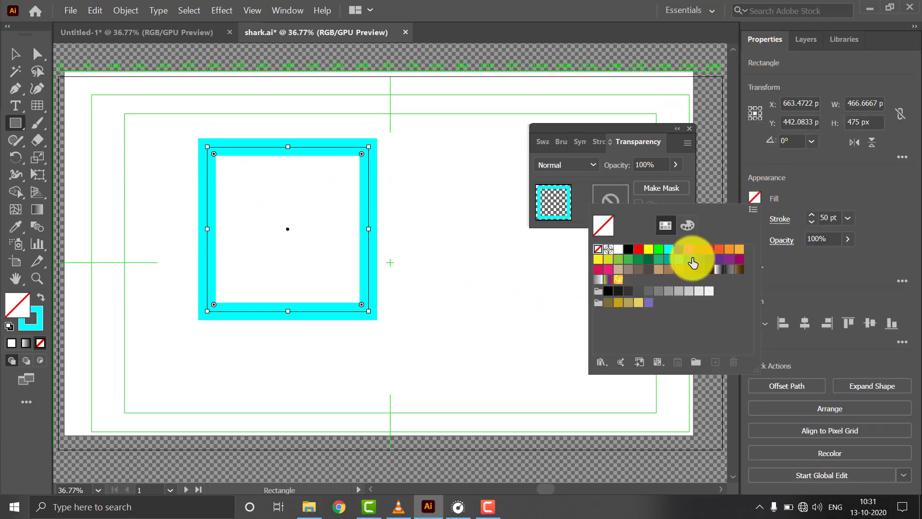
{"action": "left_click", "coordinate": [638, 254]}
{"action": "left_click", "coordinate": [443, 281]}
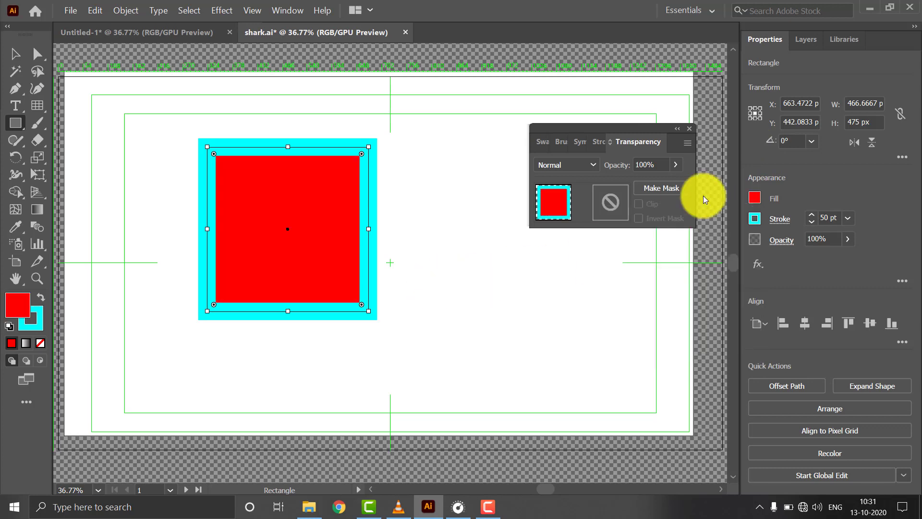
{"action": "left_click", "coordinate": [755, 218]}
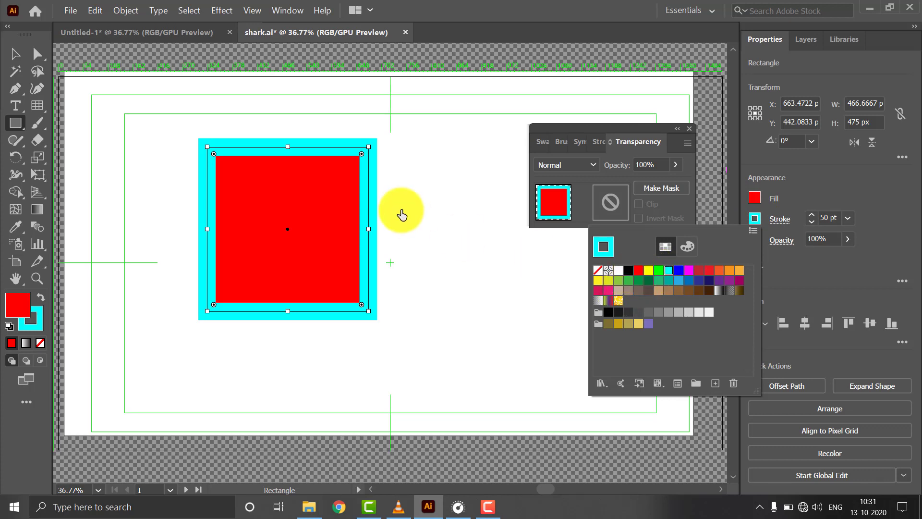
{"action": "left_click", "coordinate": [648, 270]}
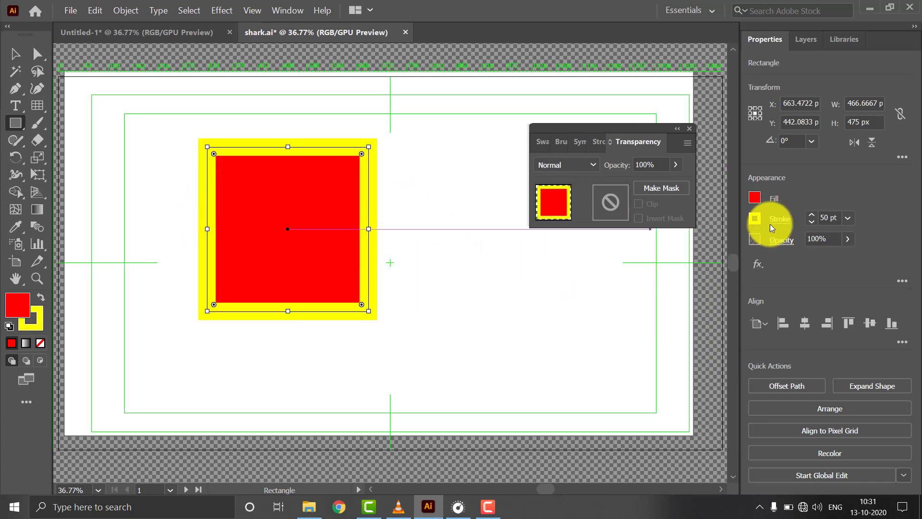
Set the rectangle's stroke weight to 60 pt
{"action": "left_click", "coordinate": [847, 219]}
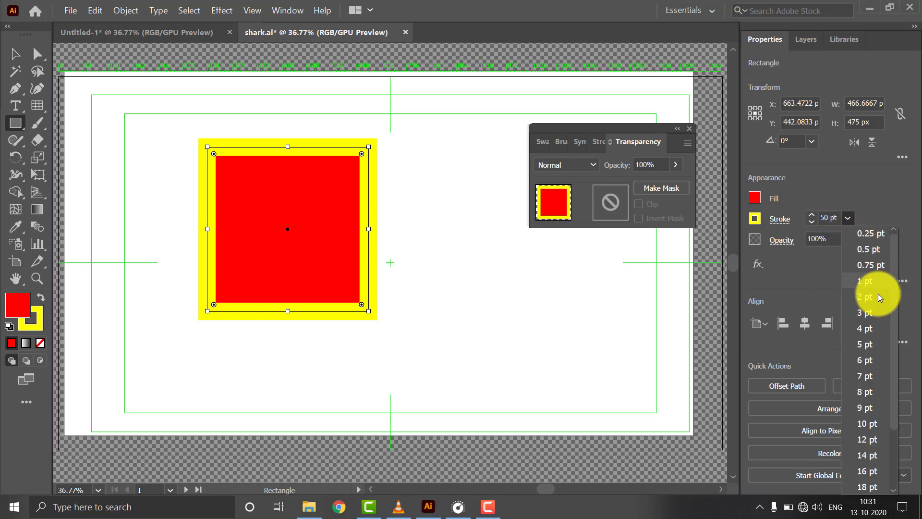
{"action": "scroll", "coordinate": [877, 408], "scroll_direction": "down", "scroll_amount": 2}
{"action": "left_click", "coordinate": [868, 462]}
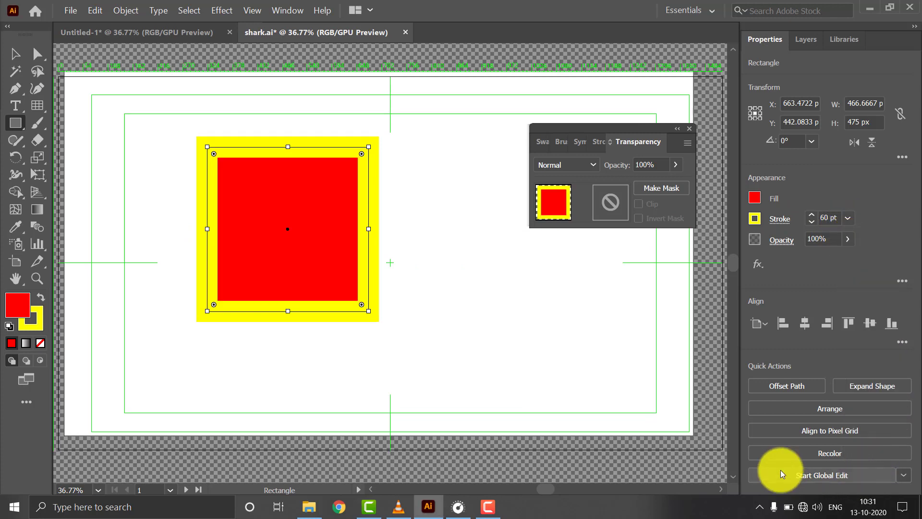
{"action": "left_click", "coordinate": [470, 370]}
{"action": "left_click", "coordinate": [487, 278]}
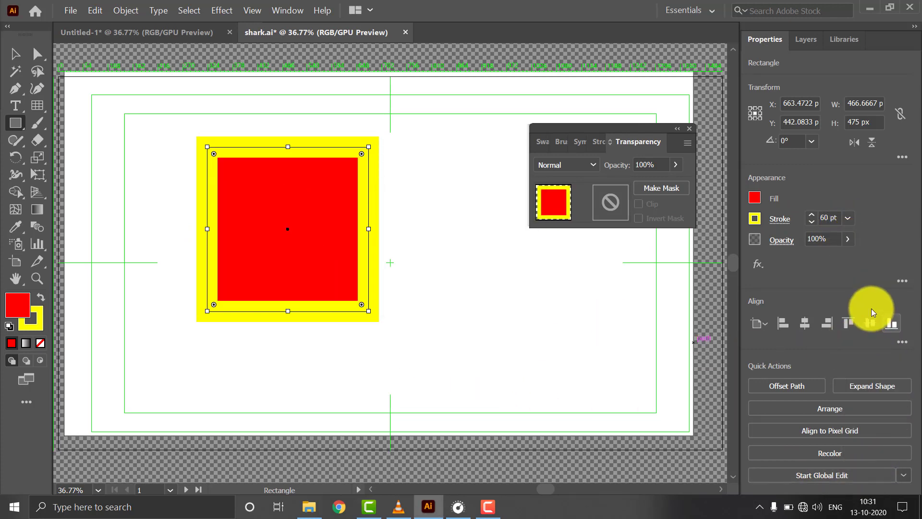
Set the rectangle's stroke weight to 5 pt
{"action": "left_click", "coordinate": [848, 219]}
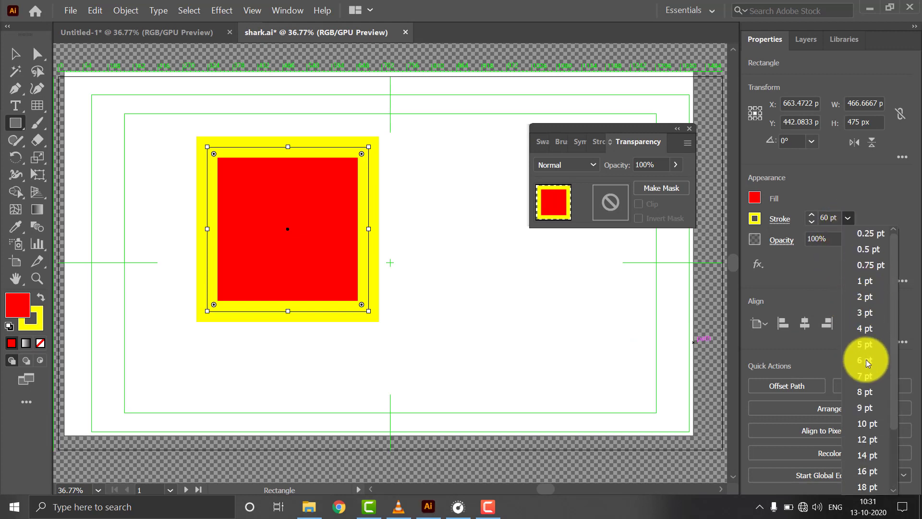
{"action": "left_click", "coordinate": [869, 344]}
{"action": "left_click", "coordinate": [558, 319]}
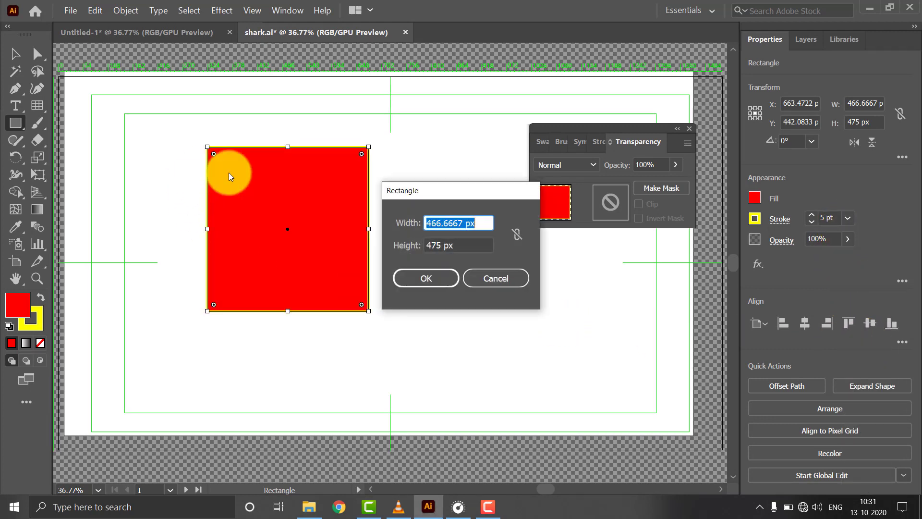
{"action": "left_click", "coordinate": [511, 281]}
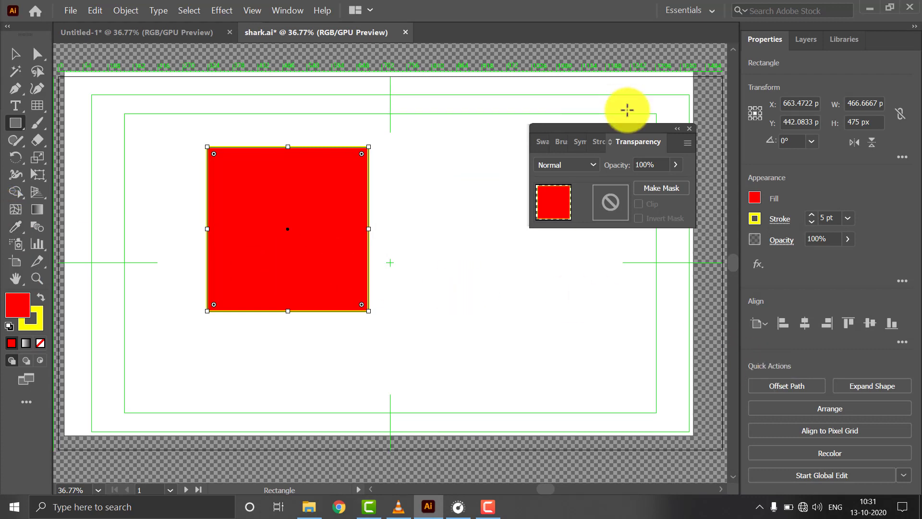
{"action": "left_click", "coordinate": [289, 7]}
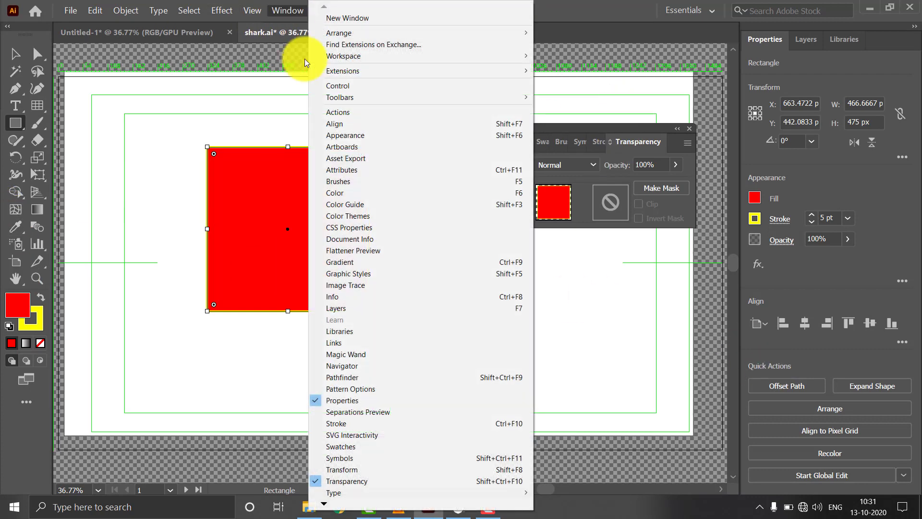
{"action": "left_click", "coordinate": [574, 325]}
{"action": "left_click", "coordinate": [243, 231]}
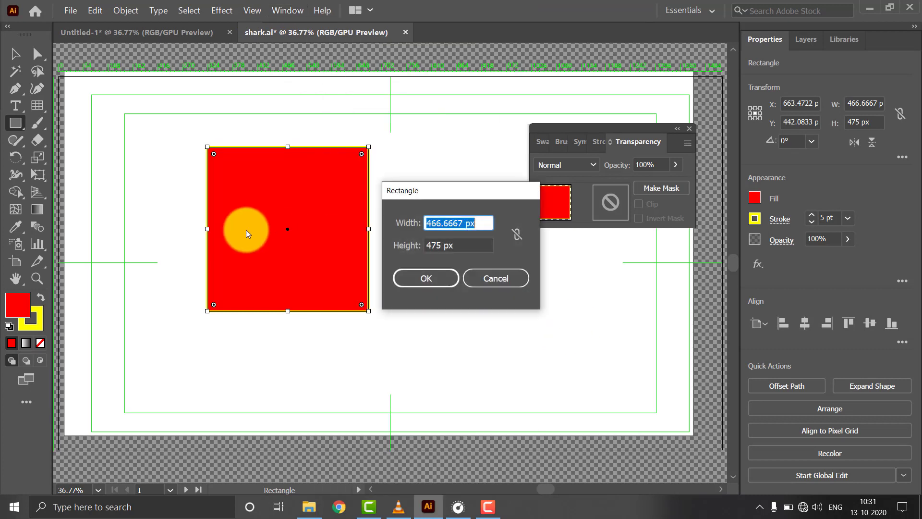
{"action": "left_click", "coordinate": [494, 275]}
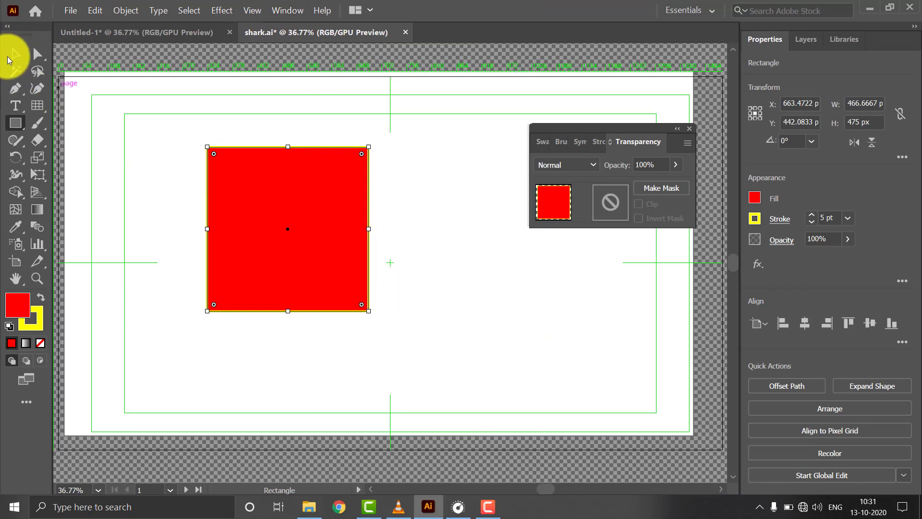
Lower the rectangle's opacity to 53%, close the Transparency settings and deselect the rectangle
{"action": "left_click", "coordinate": [14, 55]}
{"action": "left_click", "coordinate": [337, 206]}
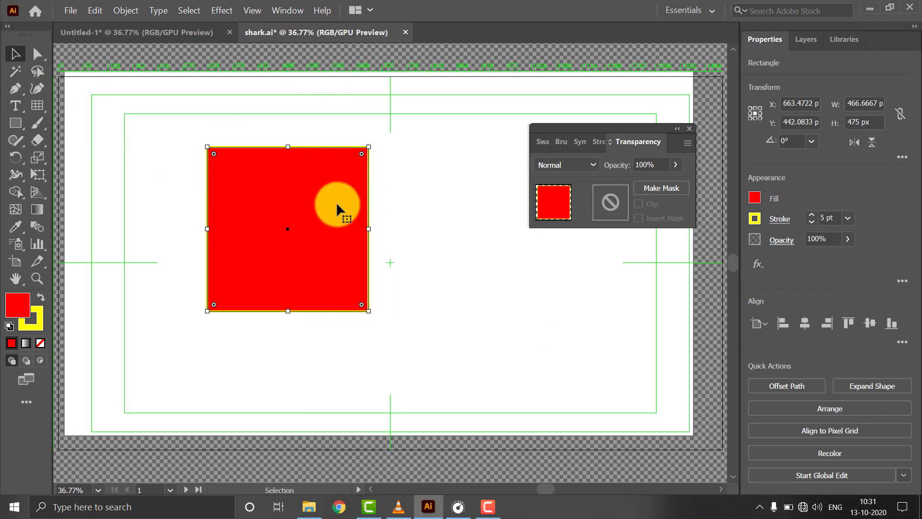
{"action": "left_click", "coordinate": [676, 166]}
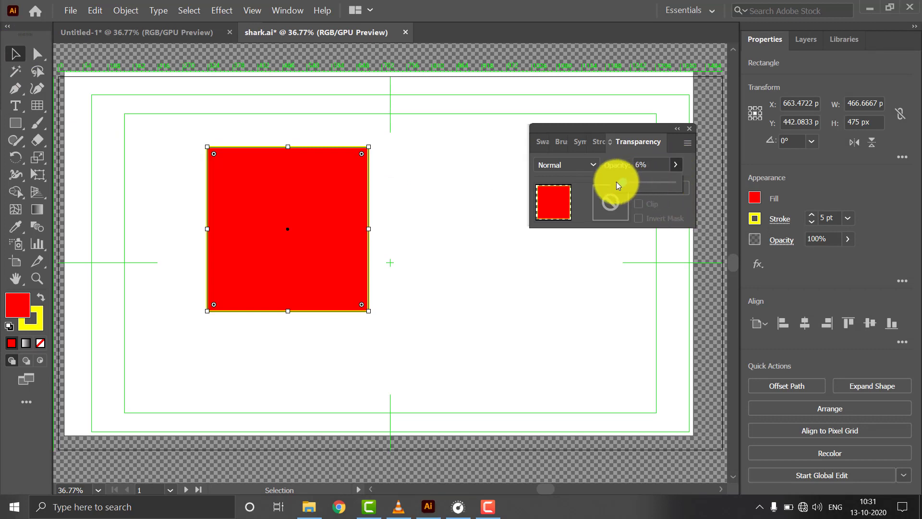
{"action": "left_click_drag", "start_coordinate": [617, 183], "coordinate": [651, 190]}
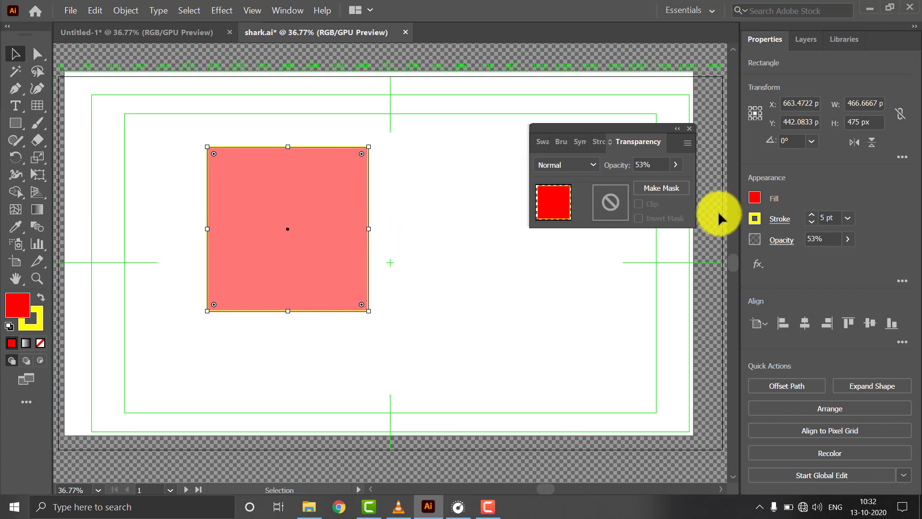
{"action": "left_click", "coordinate": [692, 128]}
{"action": "left_click", "coordinate": [584, 163]}
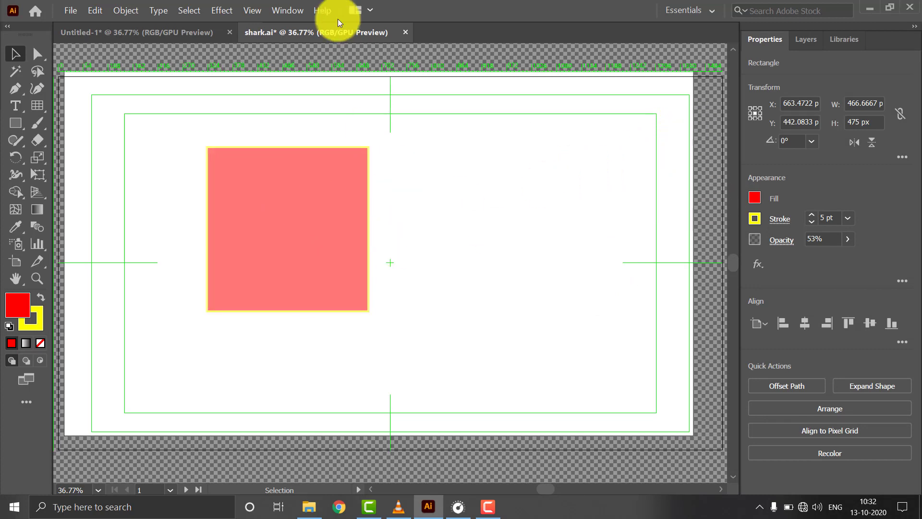
{"action": "left_click", "coordinate": [287, 6]}
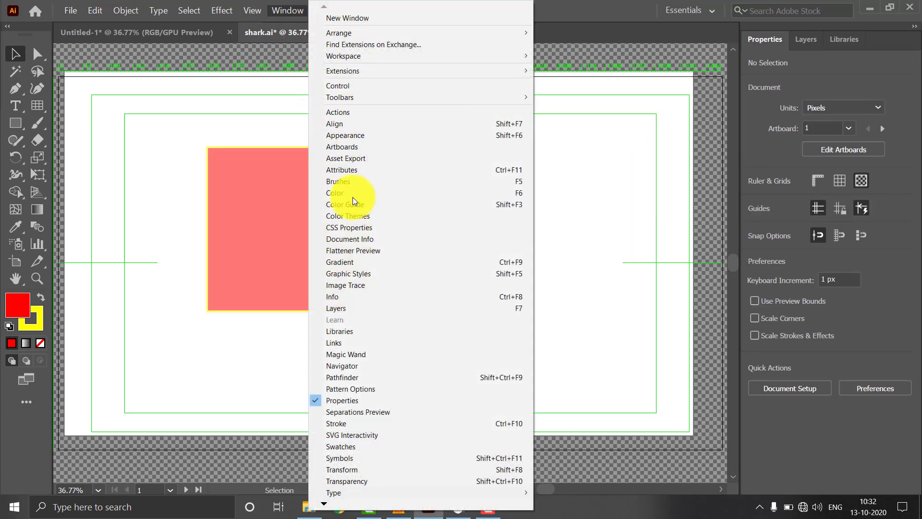
{"action": "left_click", "coordinate": [638, 273]}
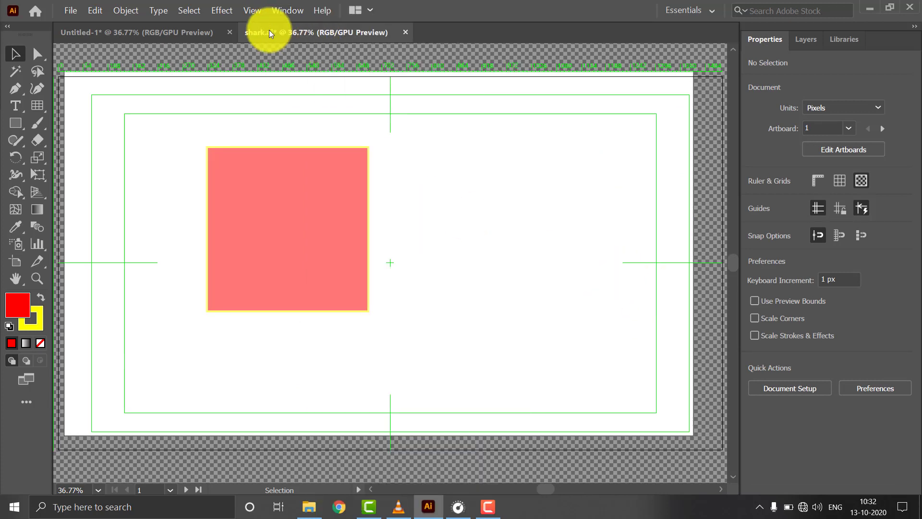
{"action": "left_click", "coordinate": [255, 9]}
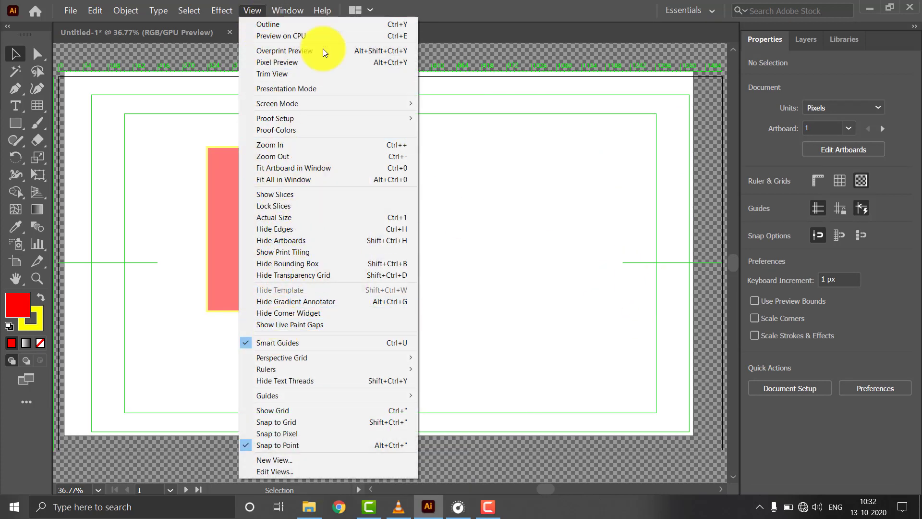
{"action": "left_click", "coordinate": [627, 388]}
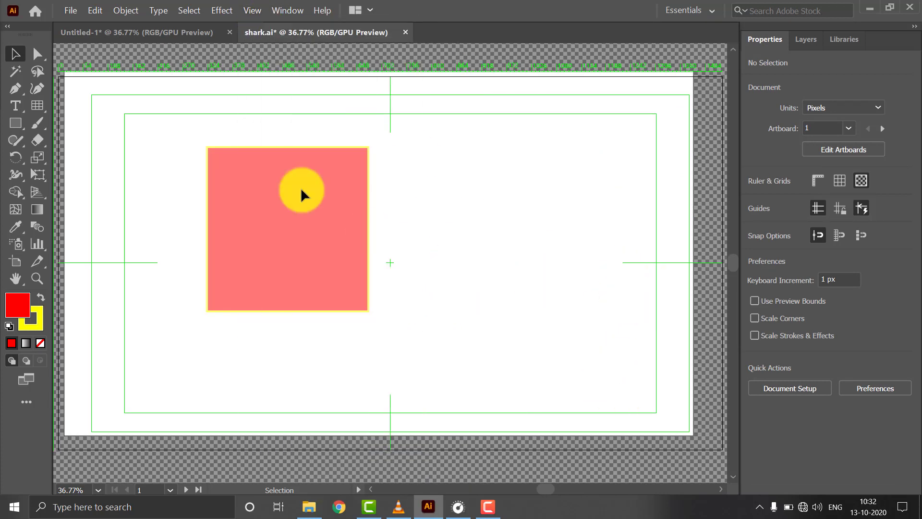
{"action": "left_click", "coordinate": [188, 10]}
{"action": "left_click", "coordinate": [188, 10]}
{"action": "left_click", "coordinate": [218, 6]}
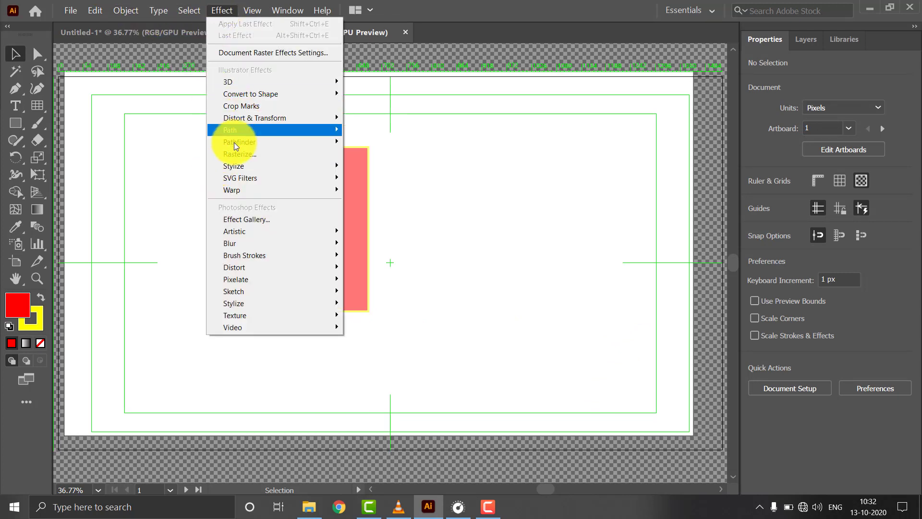
{"action": "mouse_move", "coordinate": [263, 124]}
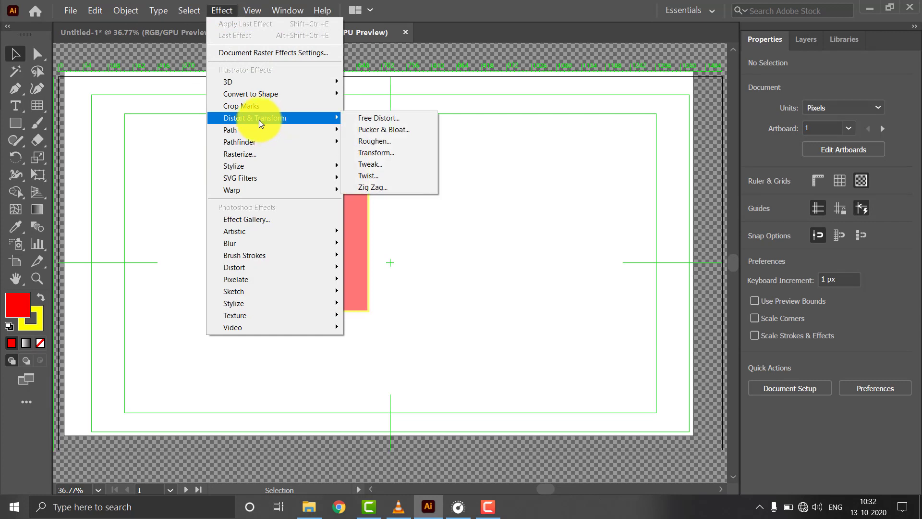
{"action": "left_click", "coordinate": [372, 100]}
{"action": "left_click", "coordinate": [126, 10]}
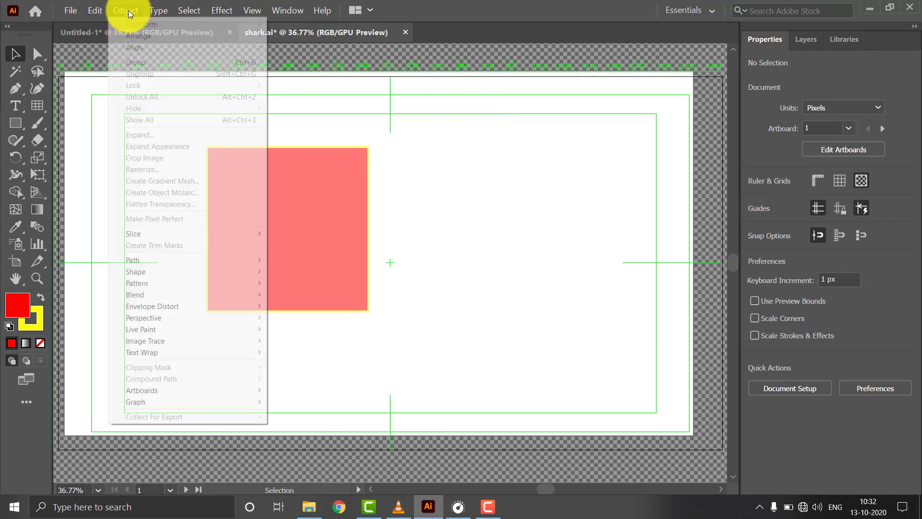
{"action": "left_click", "coordinate": [130, 9]}
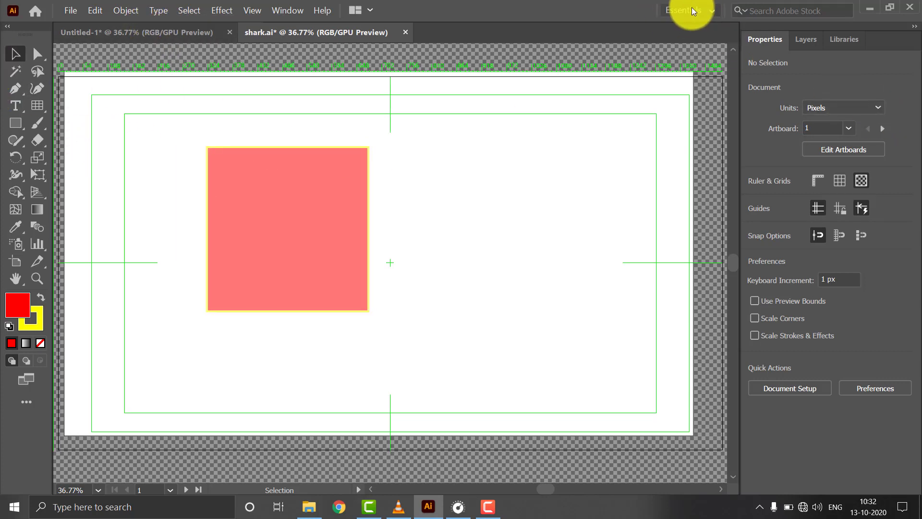
Switch to the Web workspace and set the rectangle's opacity to 35%
{"action": "left_click", "coordinate": [716, 13]}
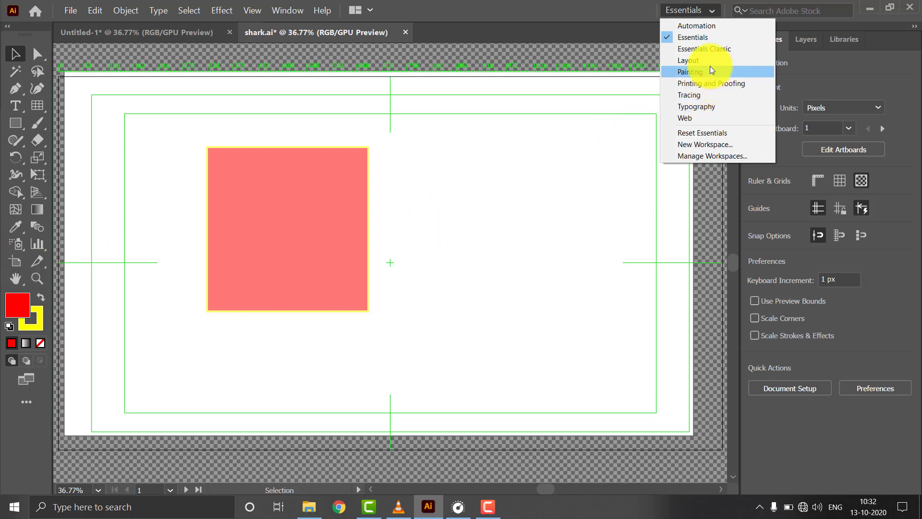
{"action": "left_click", "coordinate": [695, 118]}
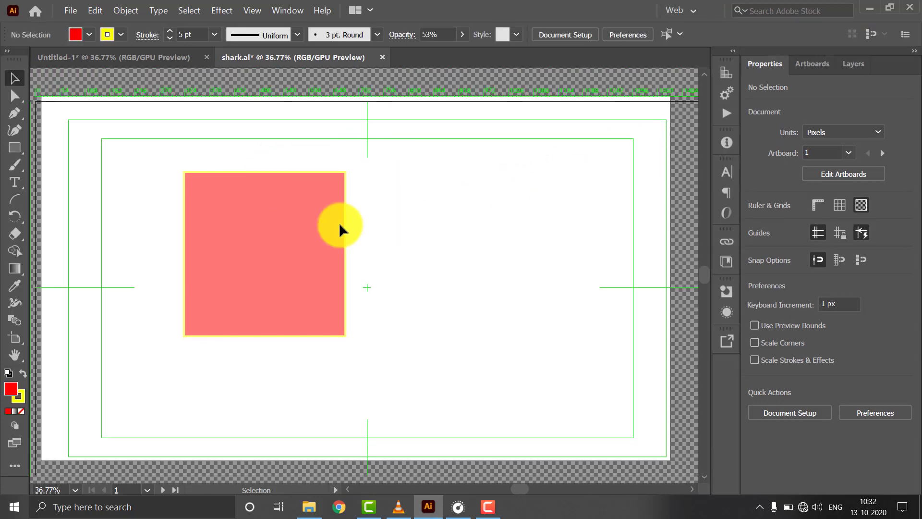
{"action": "key", "text": "ctrl+a"}
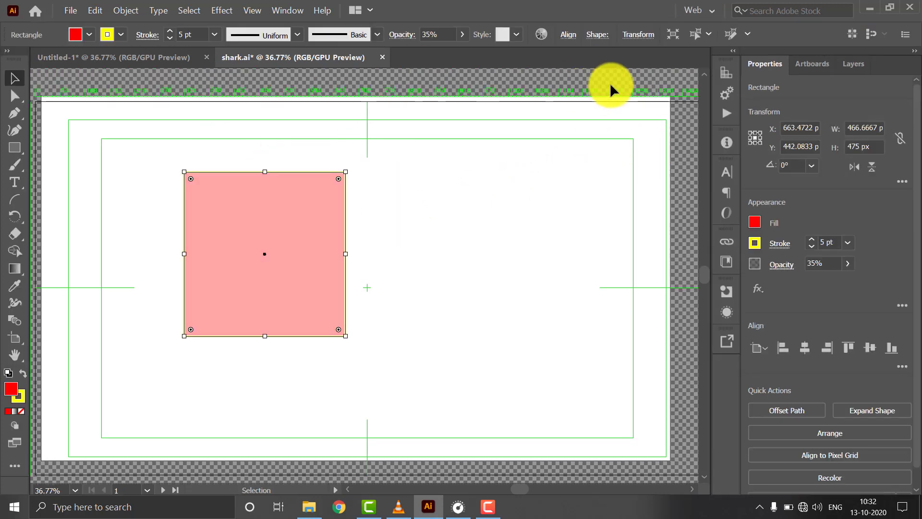
Switch the workspace back to Essentials
{"action": "left_click", "coordinate": [699, 16]}
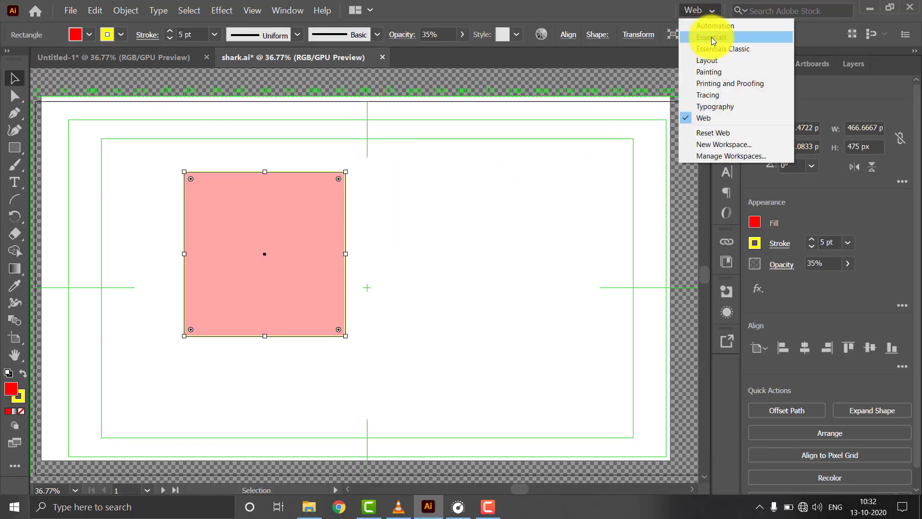
{"action": "left_click", "coordinate": [711, 37]}
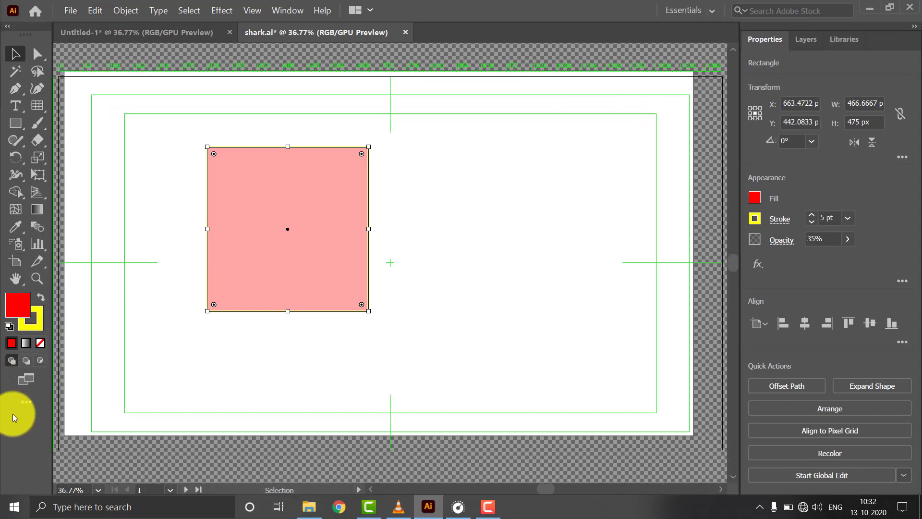
{"action": "left_click", "coordinate": [18, 401]}
{"action": "left_click", "coordinate": [30, 401]}
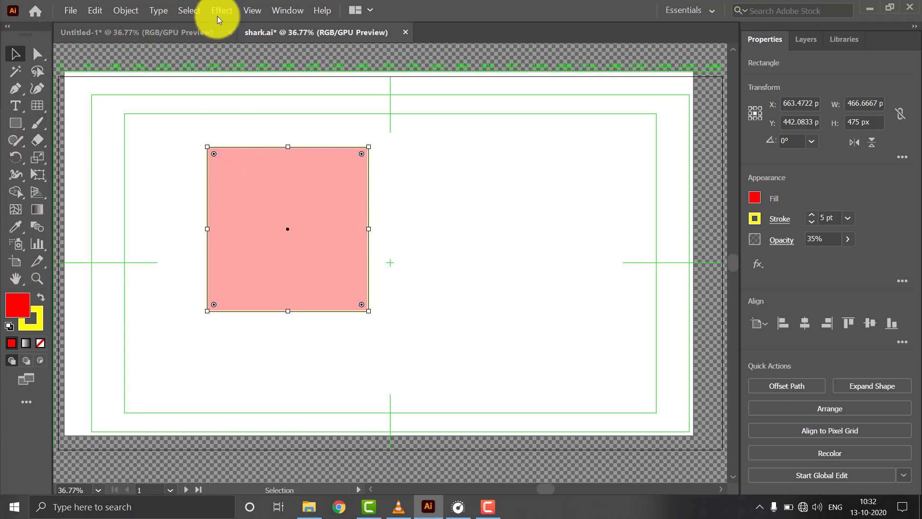
View the Untitled-1 document alongside shark.ai by alternating between them, ending on shark.ai
{"action": "left_click", "coordinate": [195, 32]}
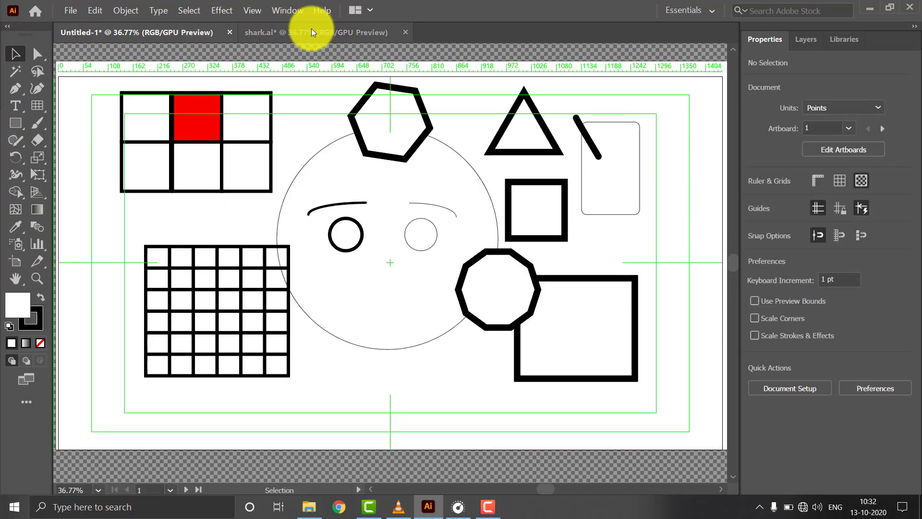
{"action": "left_click", "coordinate": [311, 29]}
{"action": "left_click", "coordinate": [168, 31]}
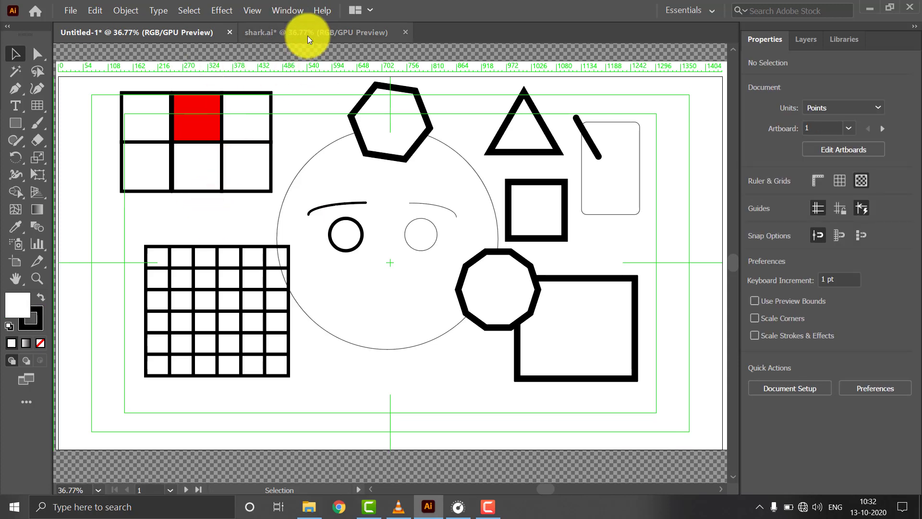
{"action": "left_click", "coordinate": [307, 33]}
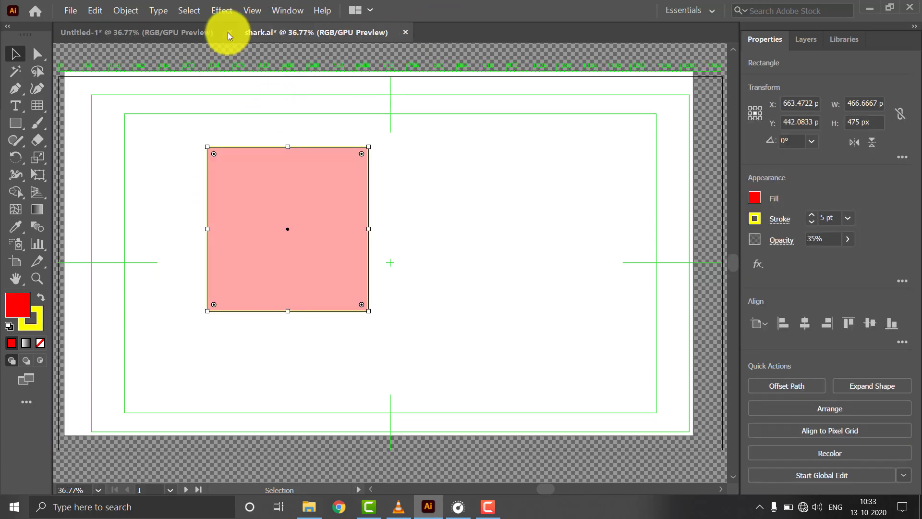
{"action": "left_click", "coordinate": [120, 33]}
{"action": "left_click", "coordinate": [317, 29]}
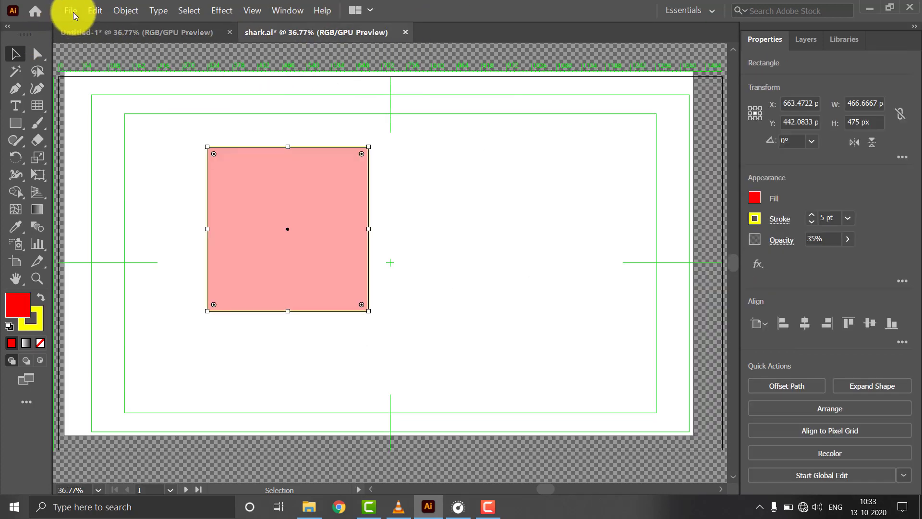
{"action": "left_click", "coordinate": [71, 11]}
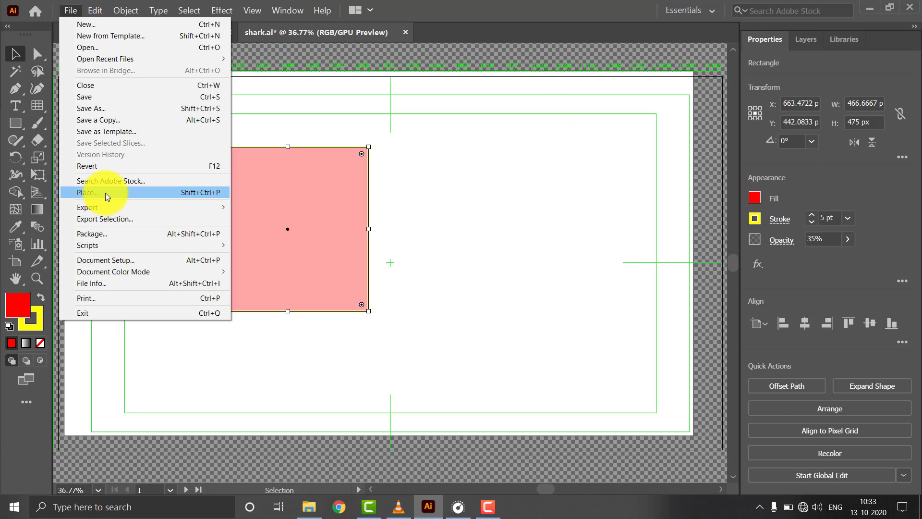
{"action": "left_click", "coordinate": [485, 181]}
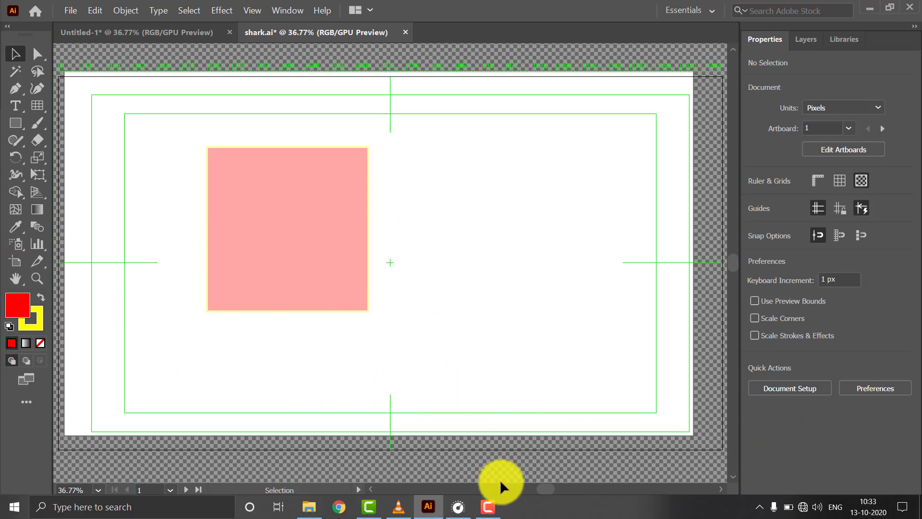
{"action": "left_click", "coordinate": [491, 501]}
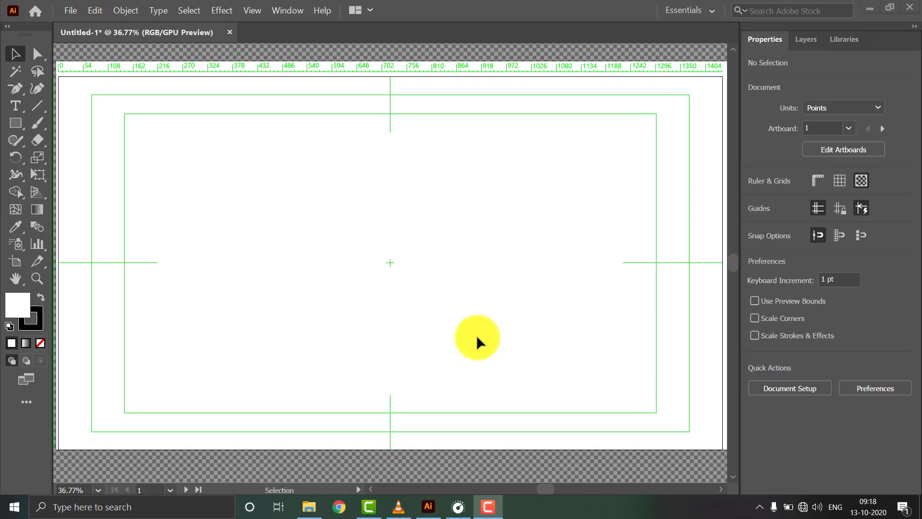
Pan around the blank Untitled-1 artboard with the Hand tool and fit the artboard in the window
{"action": "scroll", "coordinate": [370, 309], "scroll_direction": "down", "scroll_amount": 5}
{"action": "scroll", "coordinate": [401, 294], "scroll_direction": "down", "scroll_amount": 2}
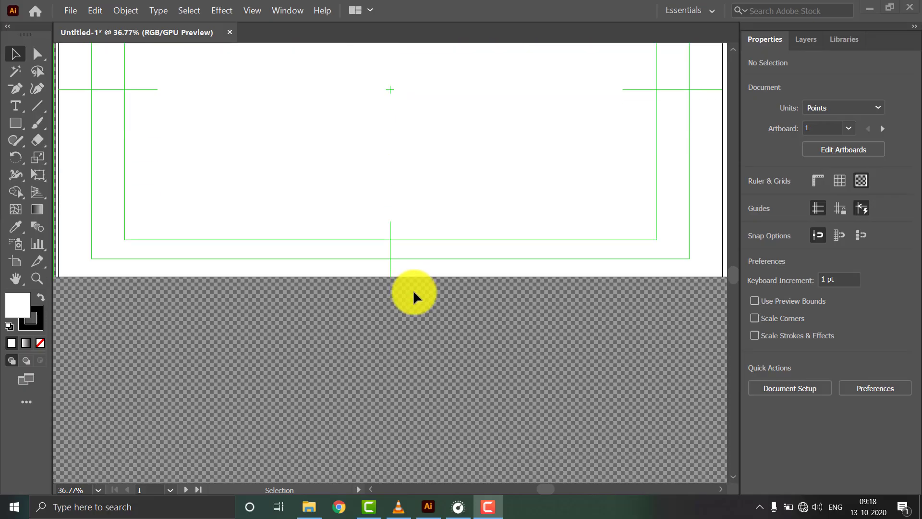
{"action": "left_click", "coordinate": [391, 196]}
{"action": "key", "text": "space"}
{"action": "left_click_drag", "start_coordinate": [371, 331], "coordinate": [359, 407]}
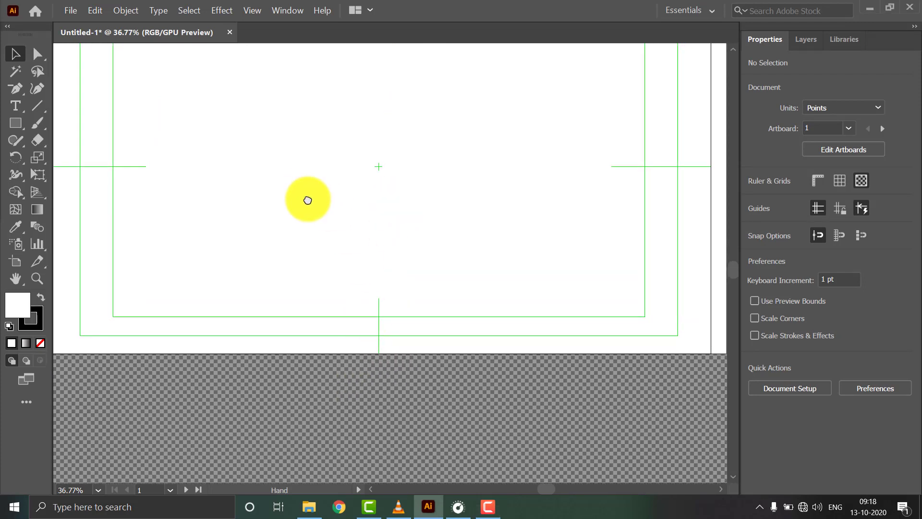
{"action": "left_click_drag", "start_coordinate": [309, 200], "coordinate": [451, 358]}
{"action": "left_click_drag", "start_coordinate": [264, 206], "coordinate": [475, 395]}
{"action": "left_click_drag", "start_coordinate": [293, 223], "coordinate": [476, 307]}
{"action": "left_click_drag", "start_coordinate": [574, 354], "coordinate": [167, 140]}
{"action": "left_click_drag", "start_coordinate": [448, 311], "coordinate": [361, 154]}
{"action": "key", "text": "h"}
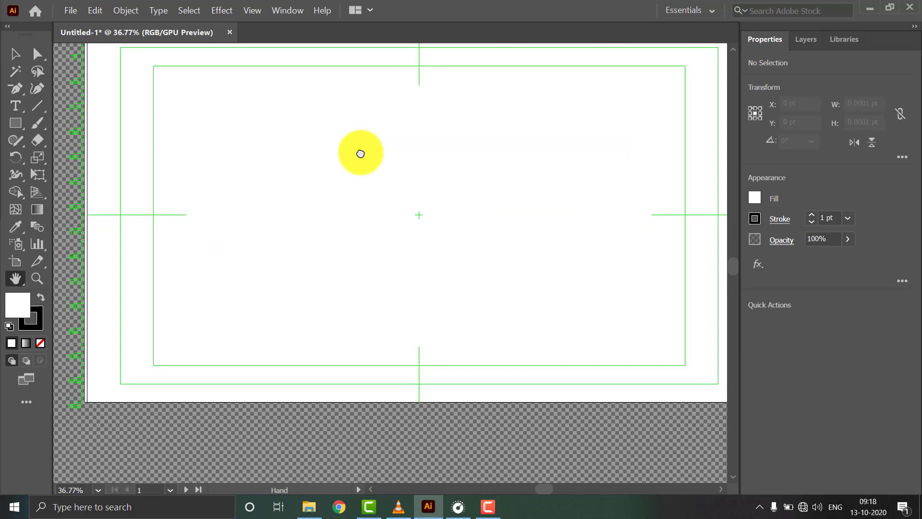
{"action": "key", "text": "v"}
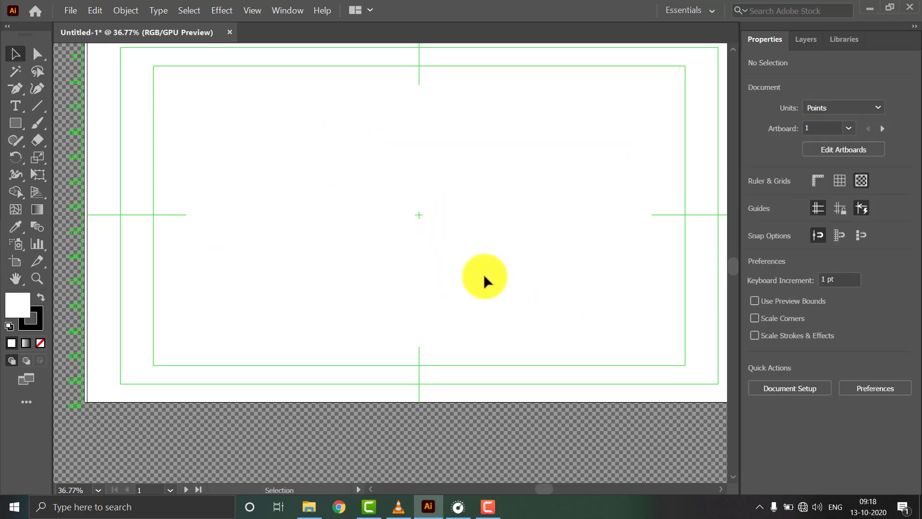
{"action": "key", "text": "space"}
{"action": "left_click_drag", "start_coordinate": [428, 307], "coordinate": [294, 167]}
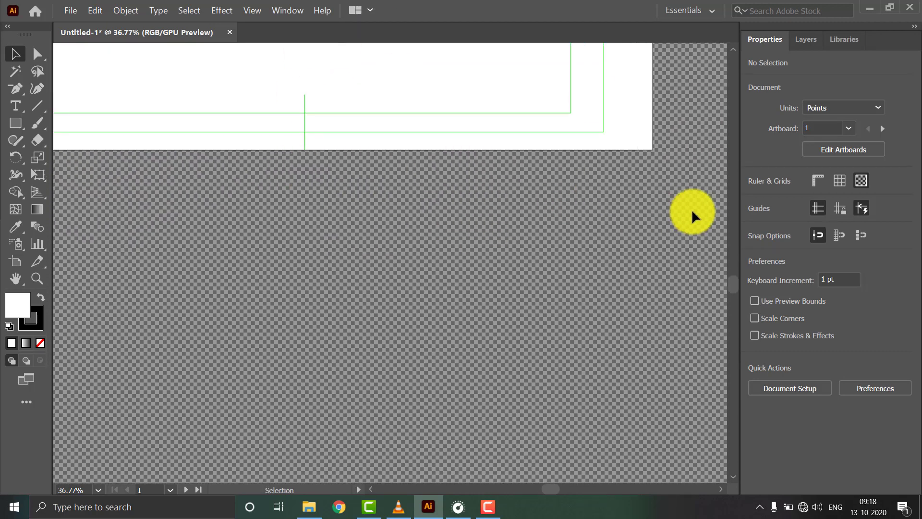
{"action": "key", "text": "ctrl+0"}
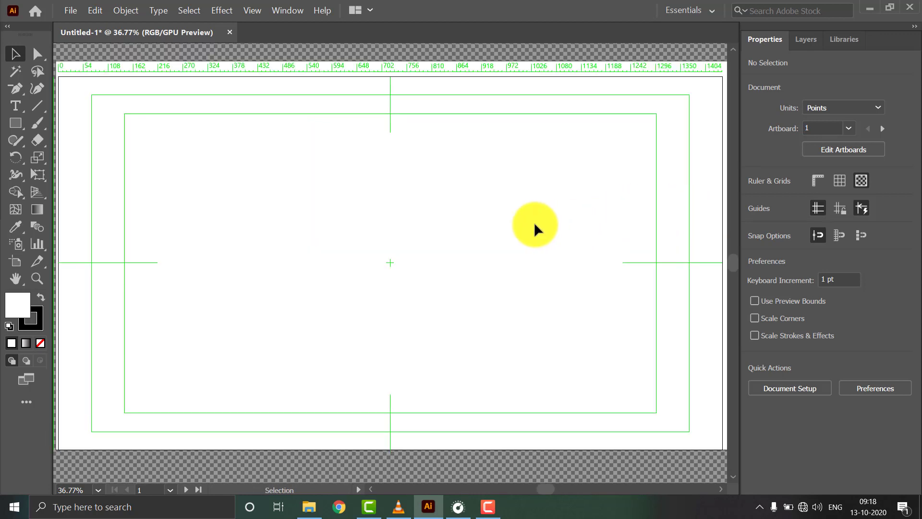
Zoom in on the artboard to 64000% and return to a view of the whole artboard
{"action": "scroll", "coordinate": [495, 222], "scroll_direction": "up", "scroll_amount": 15}
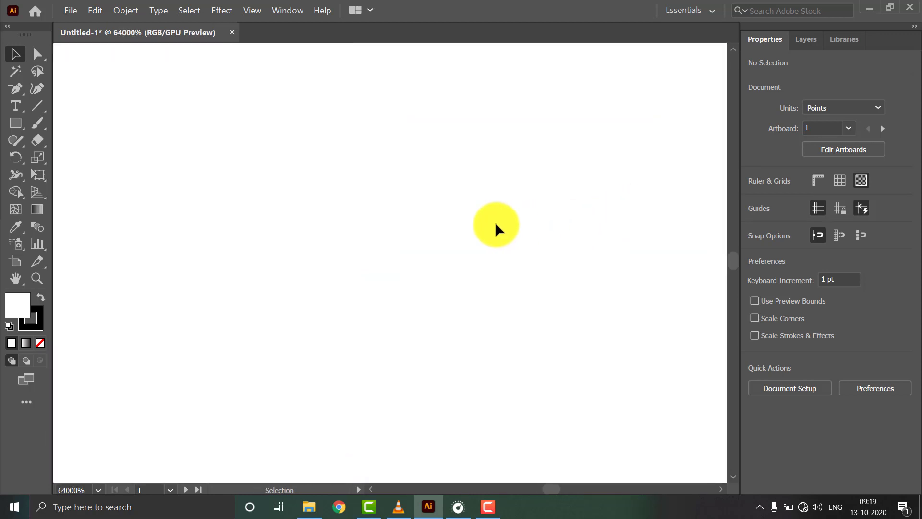
{"action": "key", "text": "ctrl+0"}
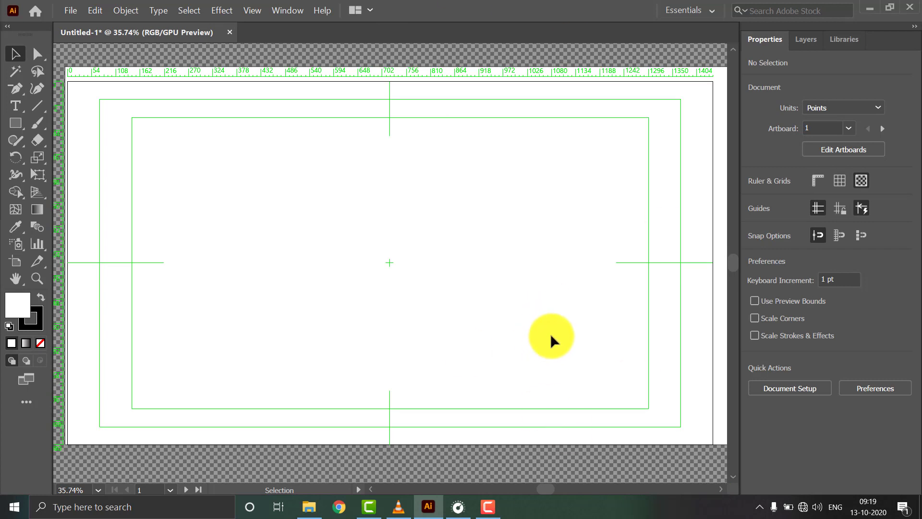
{"action": "left_click", "coordinate": [489, 504]}
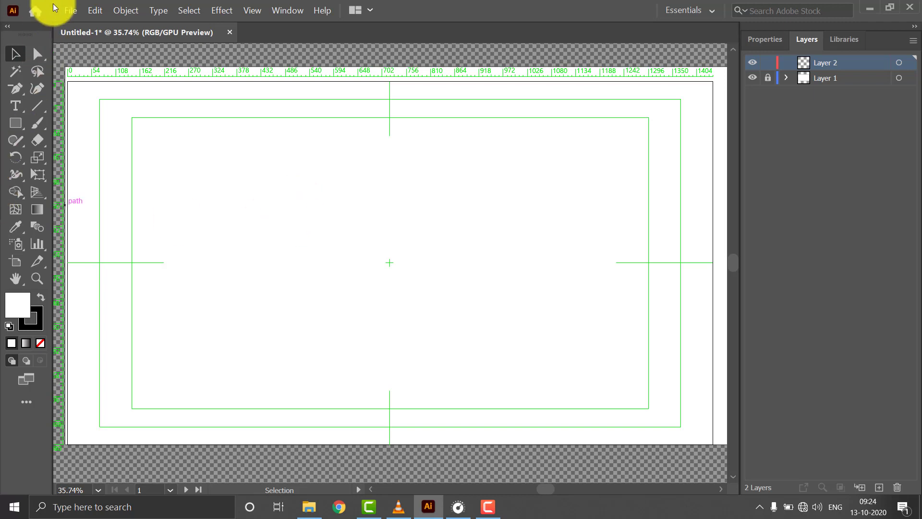
Place the image "Untitled Project (Time 0_00_47;17)" from the Pictures Screenshots folder and move it to the middle of the artboard
{"action": "left_click", "coordinate": [67, 9]}
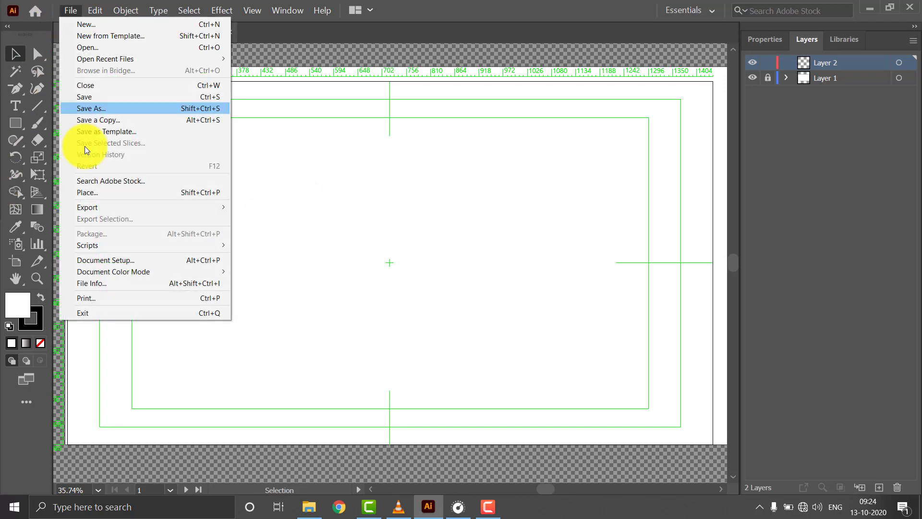
{"action": "left_click", "coordinate": [95, 191]}
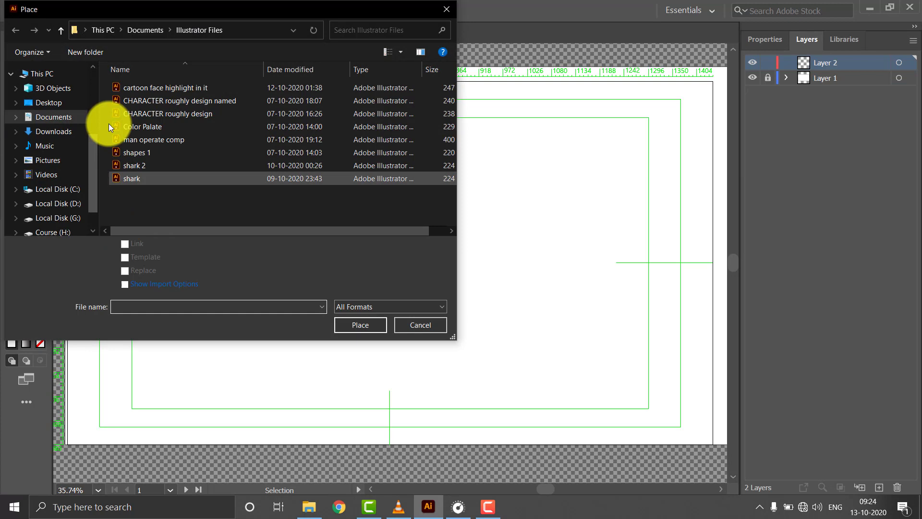
{"action": "left_click", "coordinate": [48, 160]}
{"action": "double_click", "coordinate": [256, 99]}
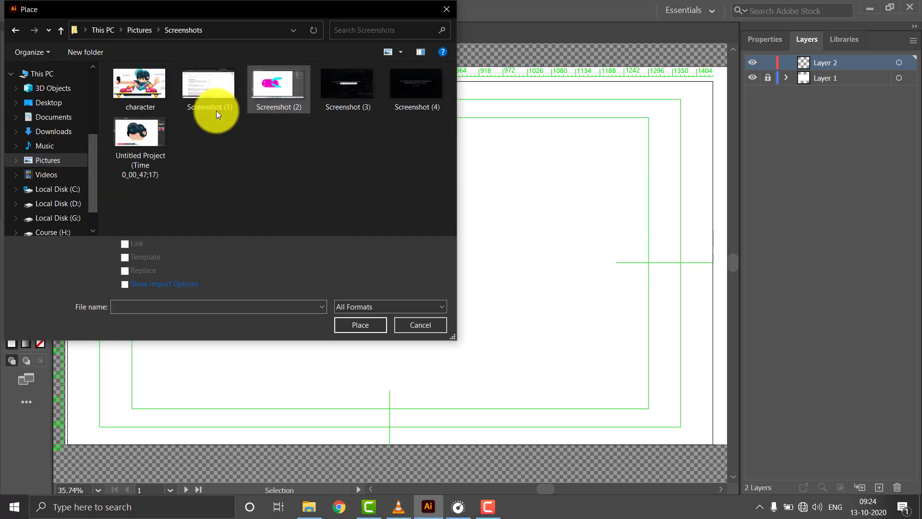
{"action": "double_click", "coordinate": [144, 140]}
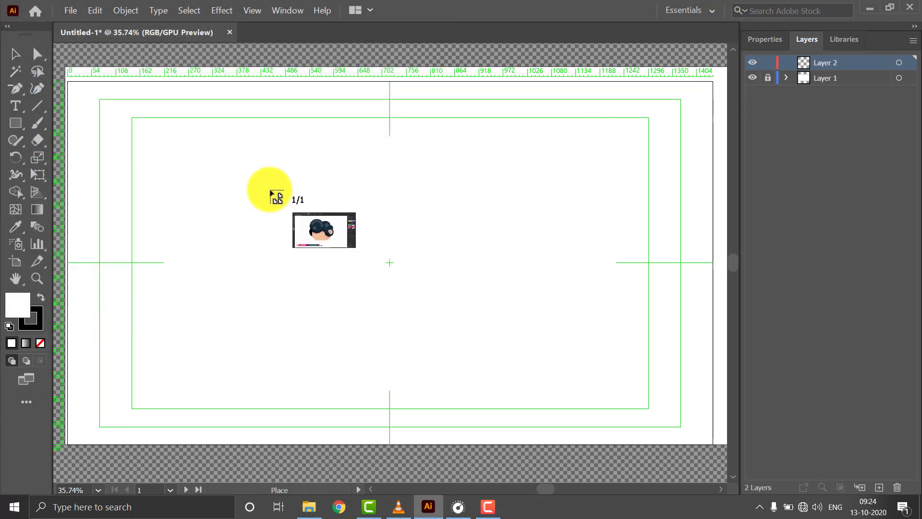
{"action": "left_click", "coordinate": [285, 191]}
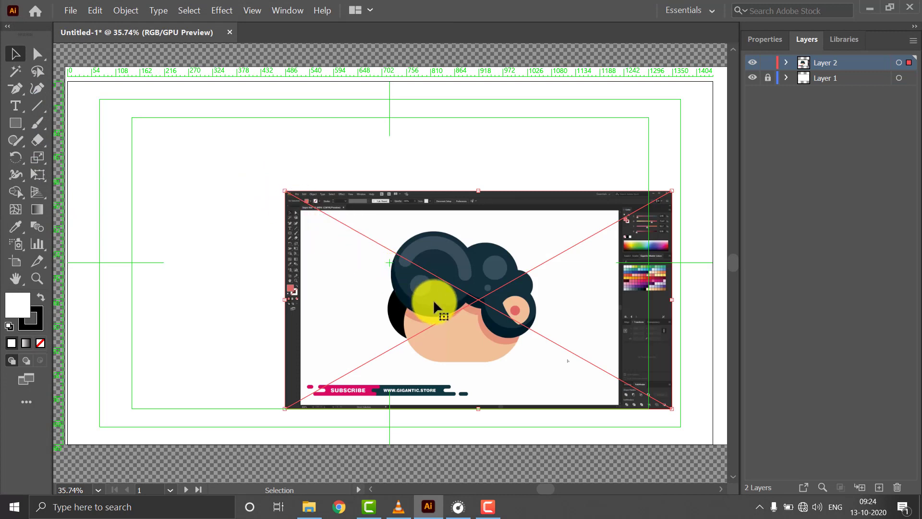
{"action": "left_click_drag", "start_coordinate": [434, 298], "coordinate": [324, 238]}
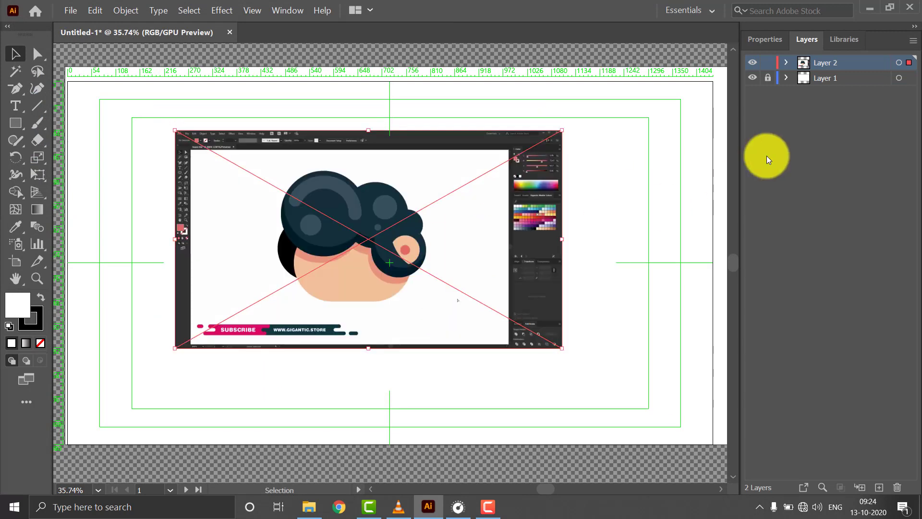
Lock Layer 2 containing the placed image and add a new layer above it
{"action": "left_click", "coordinate": [768, 63]}
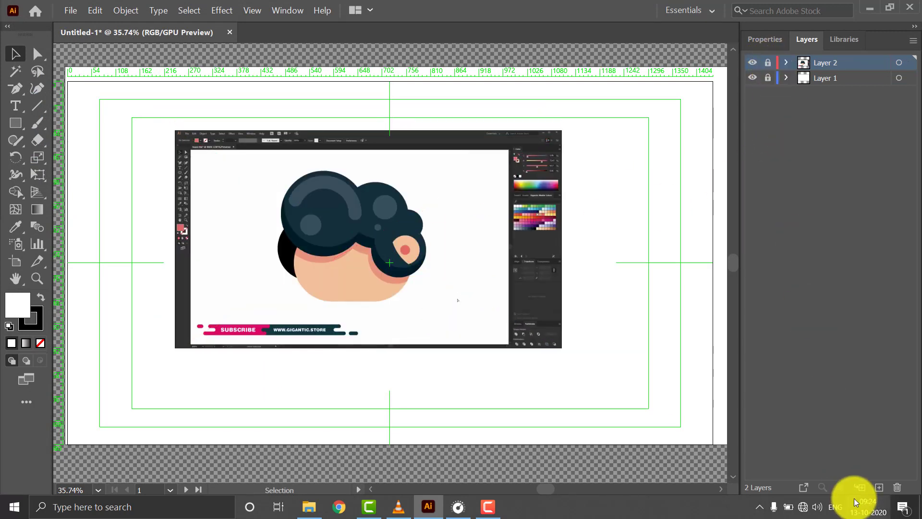
{"action": "left_click", "coordinate": [880, 486]}
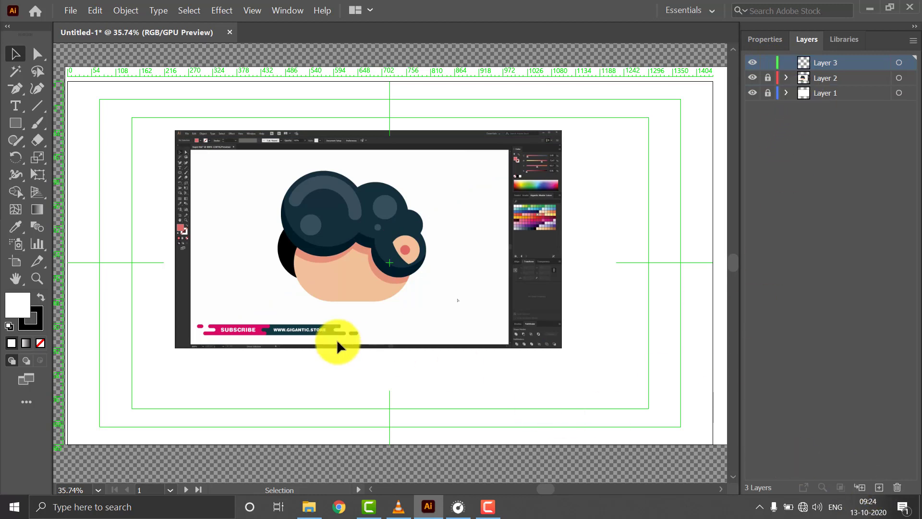
{"action": "left_click_drag", "start_coordinate": [388, 199], "coordinate": [260, 241]}
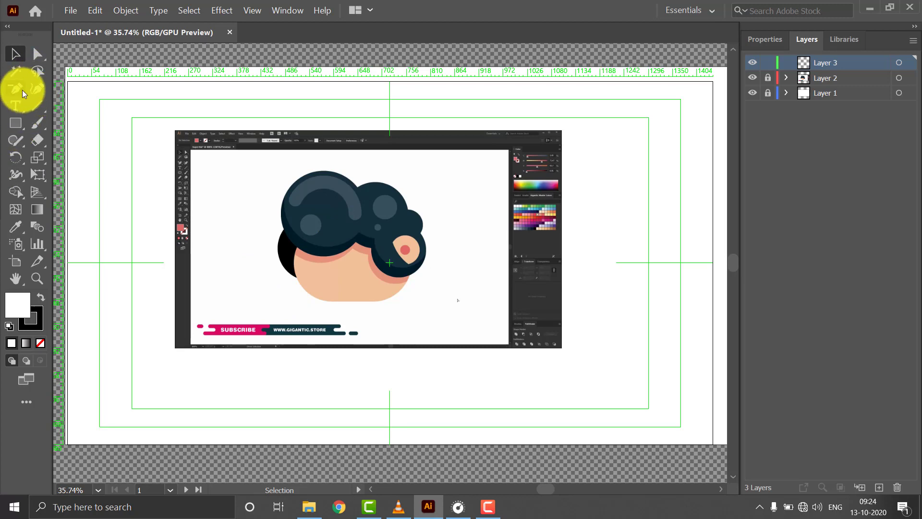
Activate the Pen tool for tracing the character's hair over the locked image
{"action": "left_click", "coordinate": [36, 89]}
{"action": "left_click_drag", "start_coordinate": [21, 90], "coordinate": [72, 93]}
{"action": "left_click", "coordinate": [296, 243]}
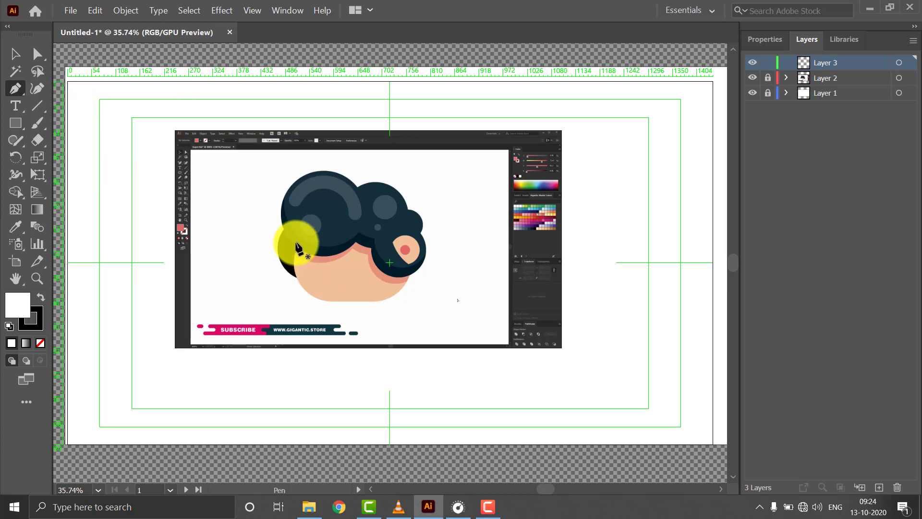
{"action": "left_click_drag", "start_coordinate": [295, 182], "coordinate": [345, 178]}
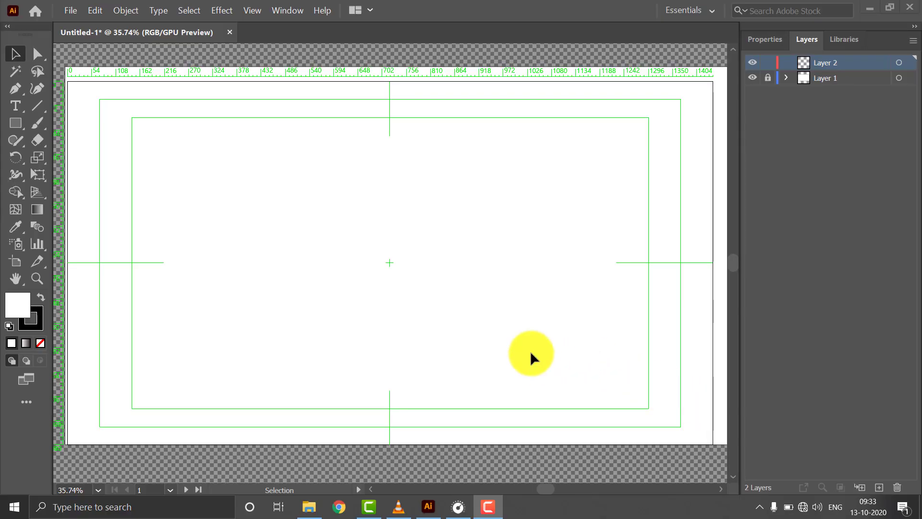
Draw three rectangles on Layer 2: a large one, a narrow upright one near the artboard centre, and a small square beside it
{"action": "left_click", "coordinate": [15, 123]}
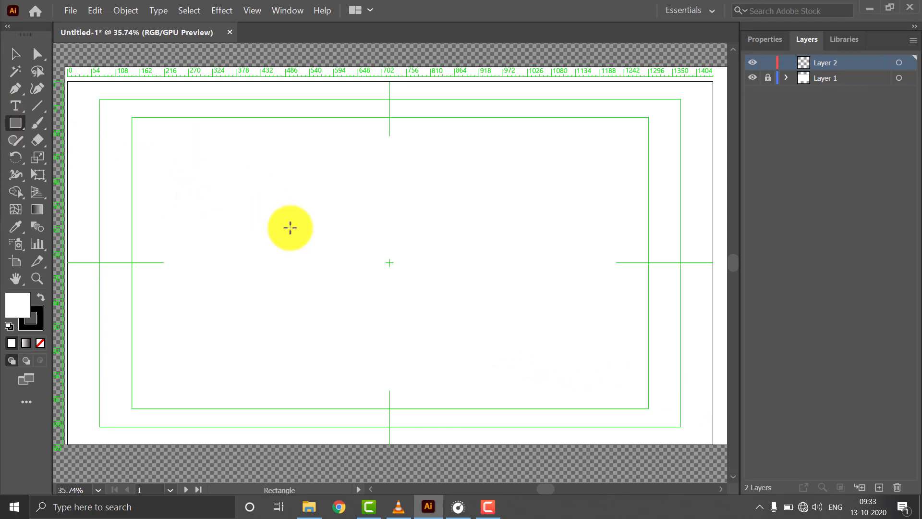
{"action": "left_click_drag", "start_coordinate": [196, 147], "coordinate": [339, 279]}
{"action": "left_click_drag", "start_coordinate": [401, 213], "coordinate": [453, 296]}
{"action": "left_click_drag", "start_coordinate": [497, 204], "coordinate": [542, 248]}
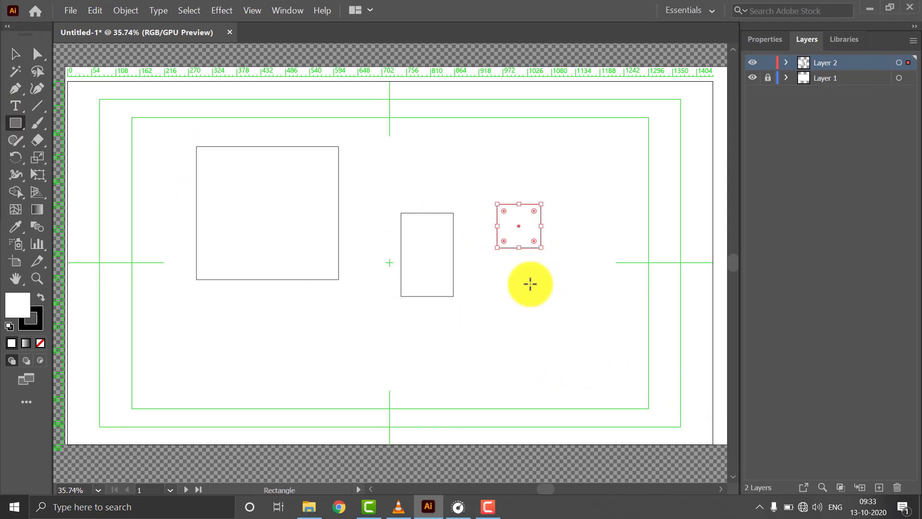
Undo the three drawn rectangles back to a blank artboard and redo them all, repeating the cycle twice
{"action": "key", "text": "ctrl+z"}
{"action": "key", "text": "ctrl+z"}
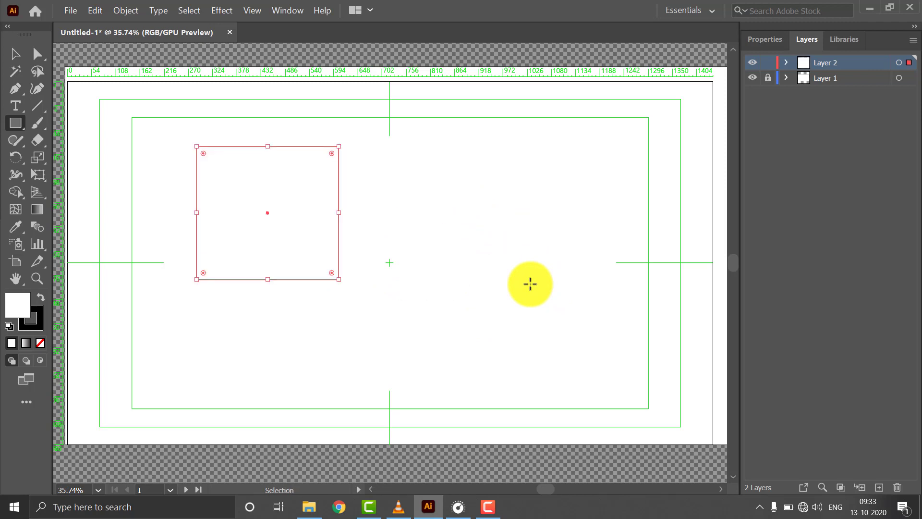
{"action": "key", "text": "ctrl+z"}
{"action": "key", "text": "ctrl+shift+z"}
{"action": "key", "text": "ctrl+shift+z"}
{"action": "key", "text": "ctrl+shift+z"}
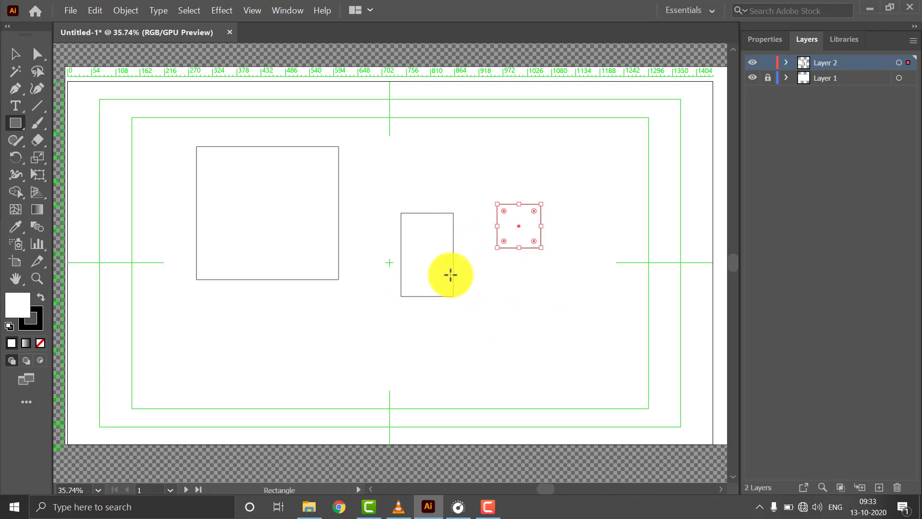
{"action": "key", "text": "ctrl+z"}
{"action": "key", "text": "ctrl+z"}
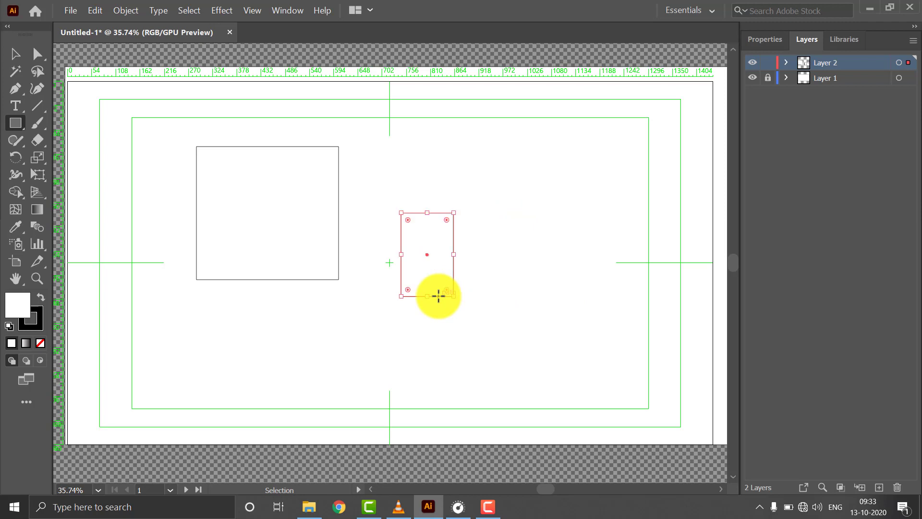
{"action": "key", "text": "ctrl+z"}
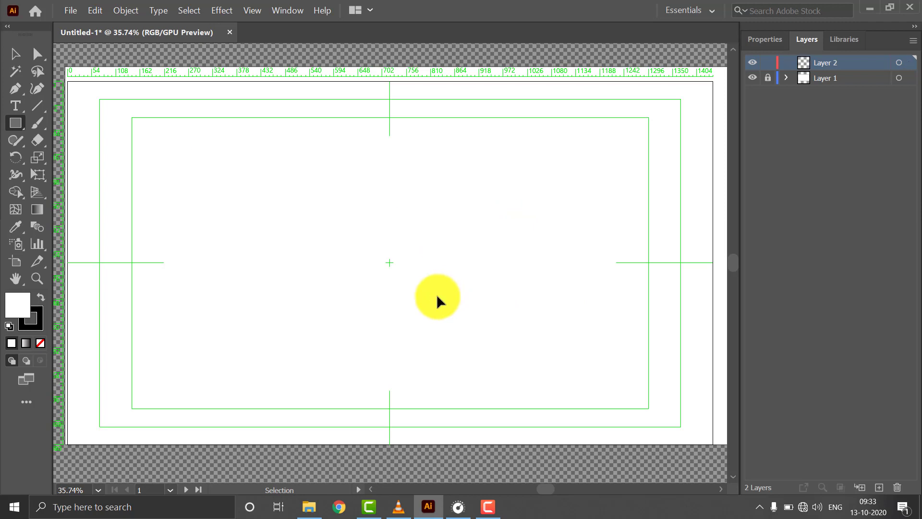
{"action": "key", "text": "ctrl+shift+z"}
{"action": "key", "text": "ctrl+shift+z"}
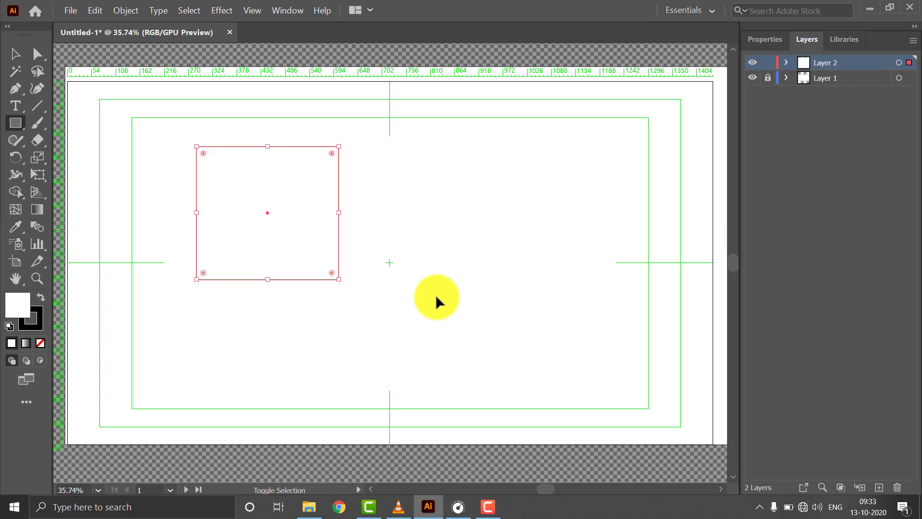
{"action": "key", "text": "ctrl+shift+z"}
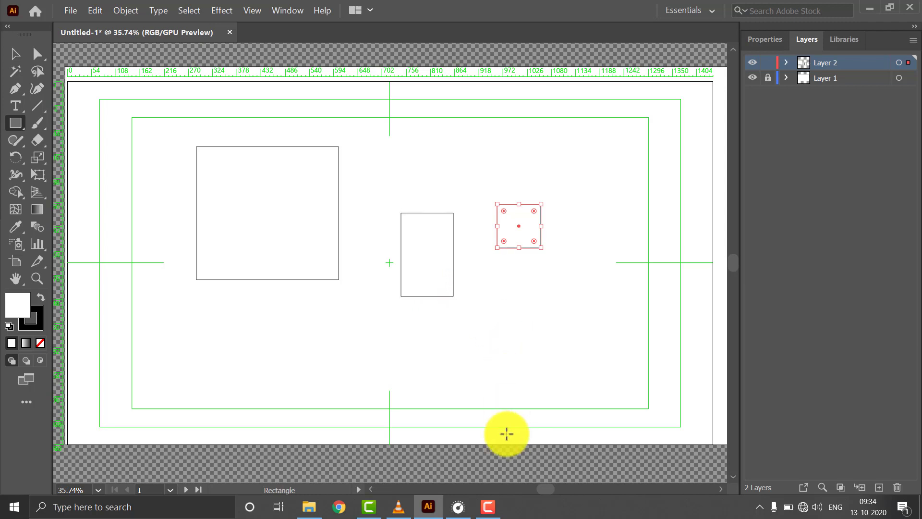
{"action": "left_click", "coordinate": [498, 511]}
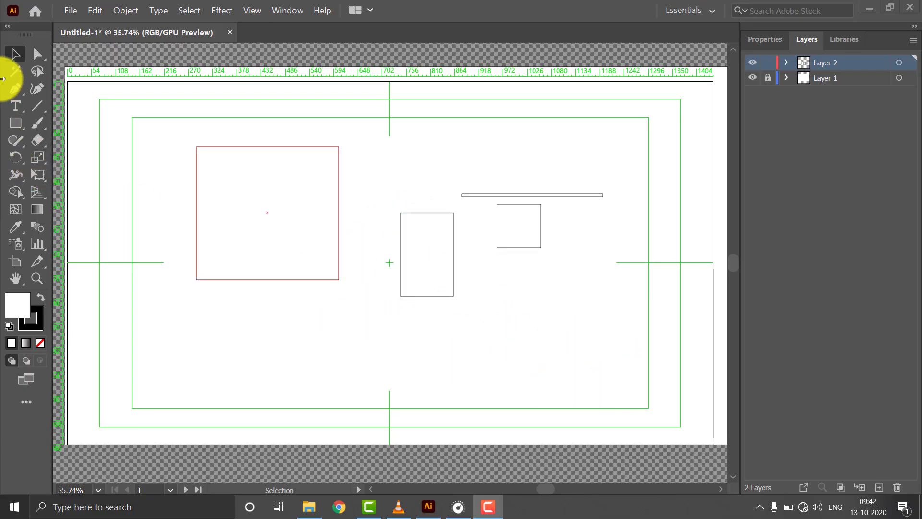
Show the shape tool variants, draw a wide rectangle above the narrow upright one with the Rectangle tool, and deselect it
{"action": "left_click", "coordinate": [19, 123]}
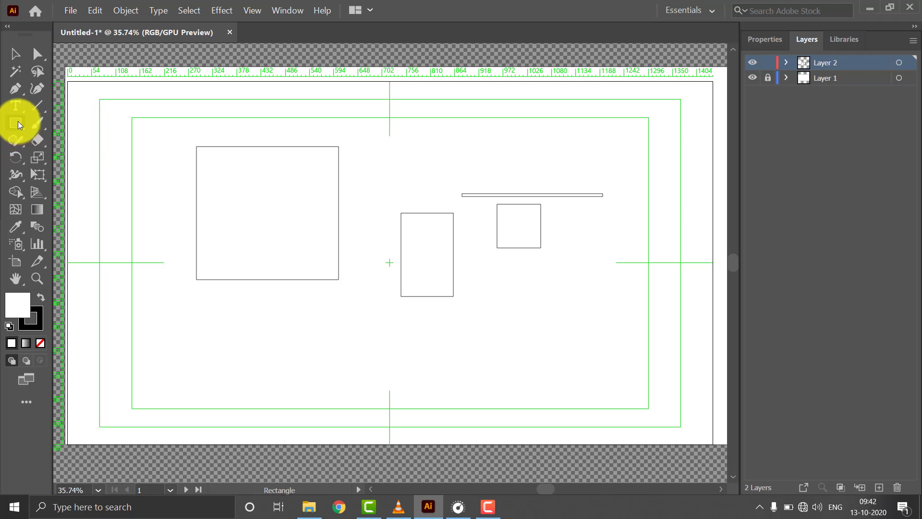
{"action": "right_click", "coordinate": [19, 123]}
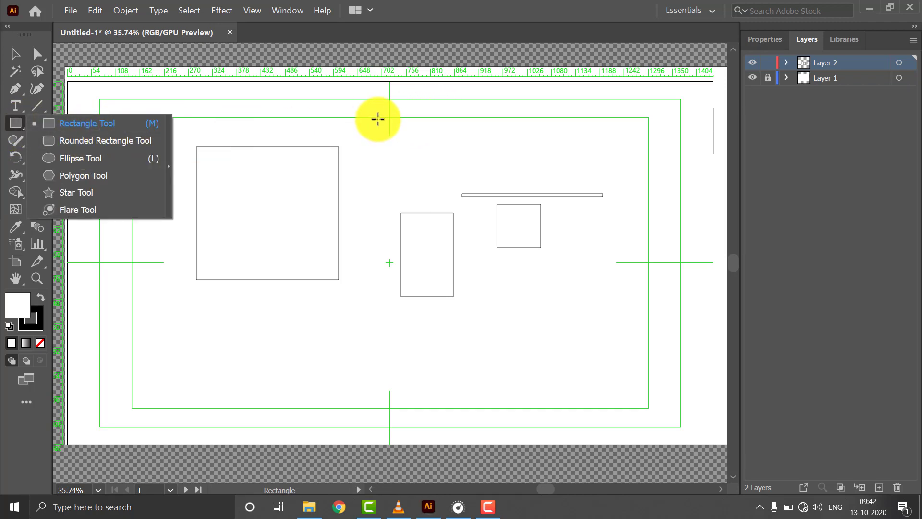
{"action": "left_click_drag", "start_coordinate": [382, 113], "coordinate": [494, 179]}
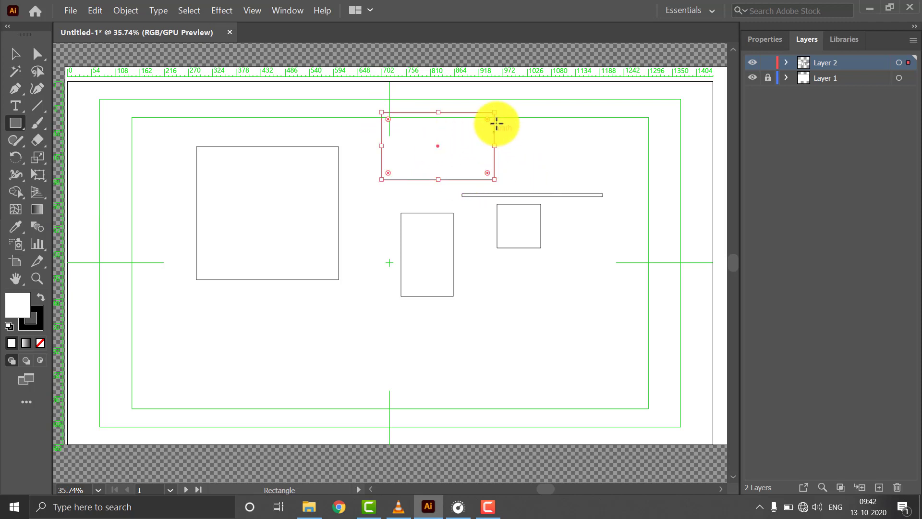
{"action": "key", "text": "v"}
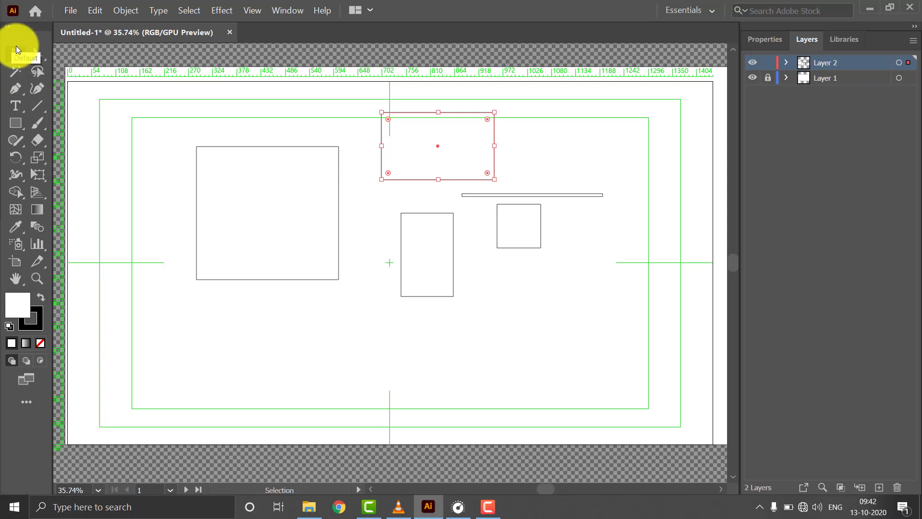
{"action": "left_click", "coordinate": [523, 148]}
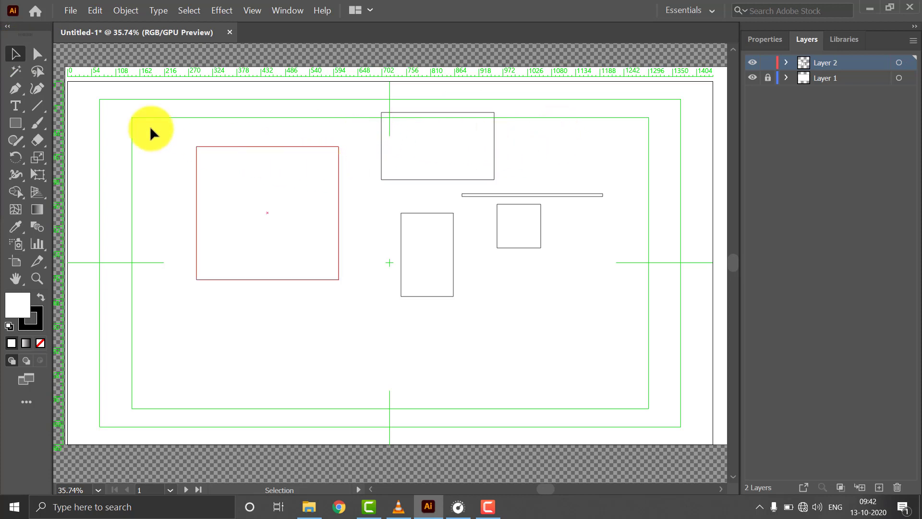
Draw a wide rectangle overlapping the large rectangle's upper edge and an upright one above the small square
{"action": "left_click", "coordinate": [18, 126]}
{"action": "left_click_drag", "start_coordinate": [188, 104], "coordinate": [275, 148]}
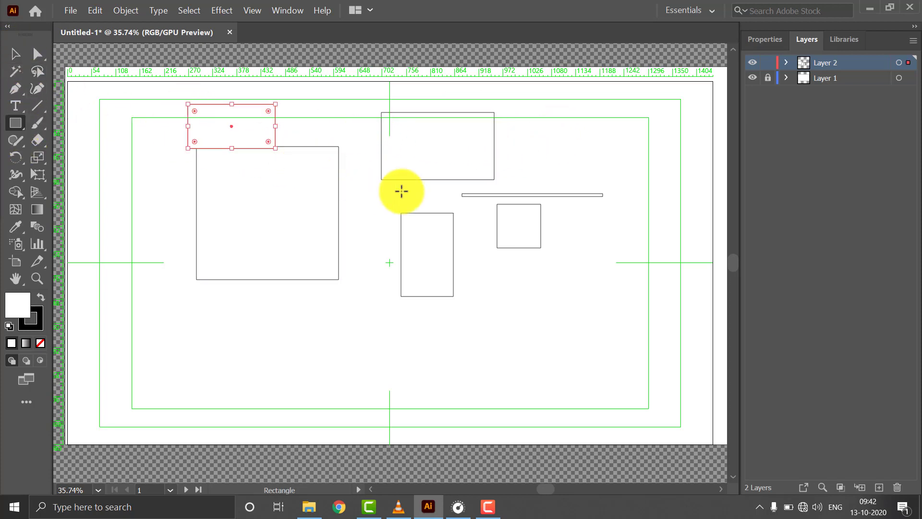
{"action": "left_click_drag", "start_coordinate": [498, 113], "coordinate": [539, 186]}
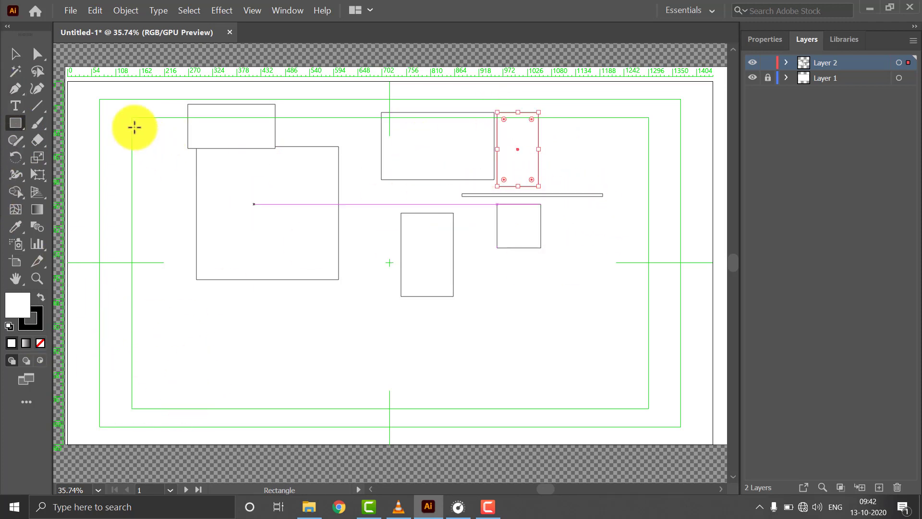
Move the large rectangle down with the Selection tool so it clears the rectangle overlapping its upper edge
{"action": "left_click", "coordinate": [12, 54]}
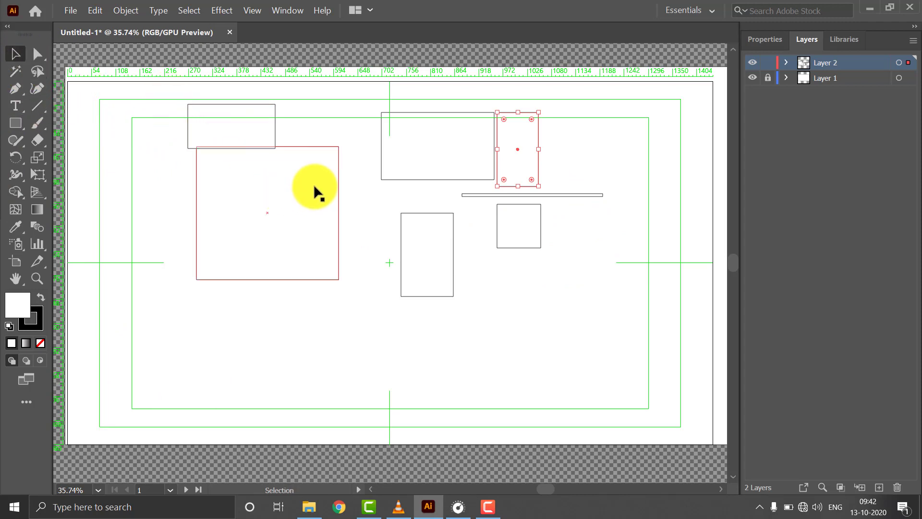
{"action": "left_click_drag", "start_coordinate": [278, 216], "coordinate": [272, 299]}
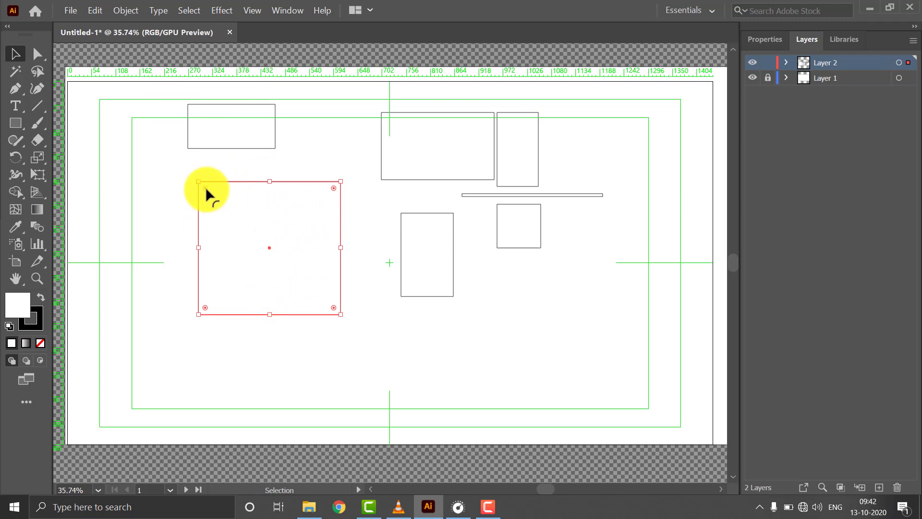
Round all corners of the large rectangle fully, return them to square, and deselect the shape
{"action": "left_click_drag", "start_coordinate": [206, 188], "coordinate": [260, 262]}
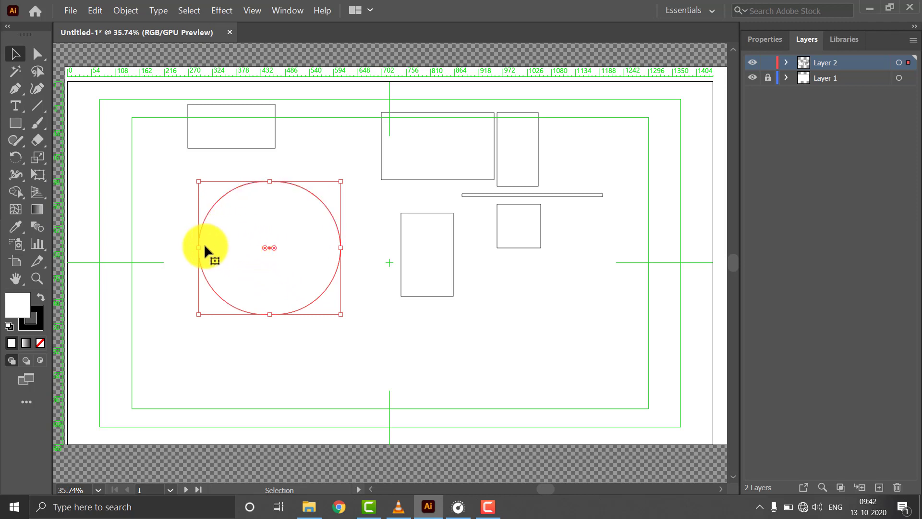
{"action": "left_click_drag", "start_coordinate": [265, 244], "coordinate": [177, 230]}
{"action": "left_click_drag", "start_coordinate": [217, 203], "coordinate": [146, 181]}
{"action": "left_click", "coordinate": [146, 182]}
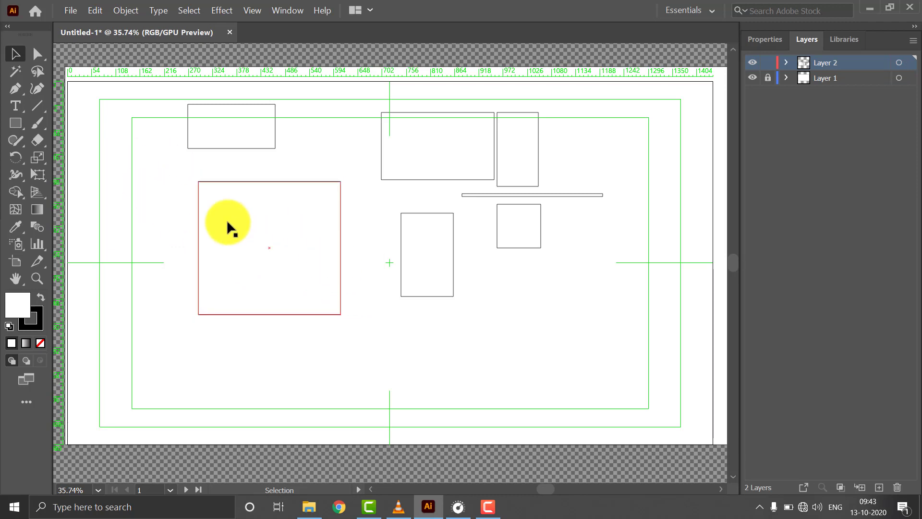
Try rounding only the large rectangle's upper-left corner into a quarter-circle arc, and undo the change
{"action": "left_click", "coordinate": [222, 202]}
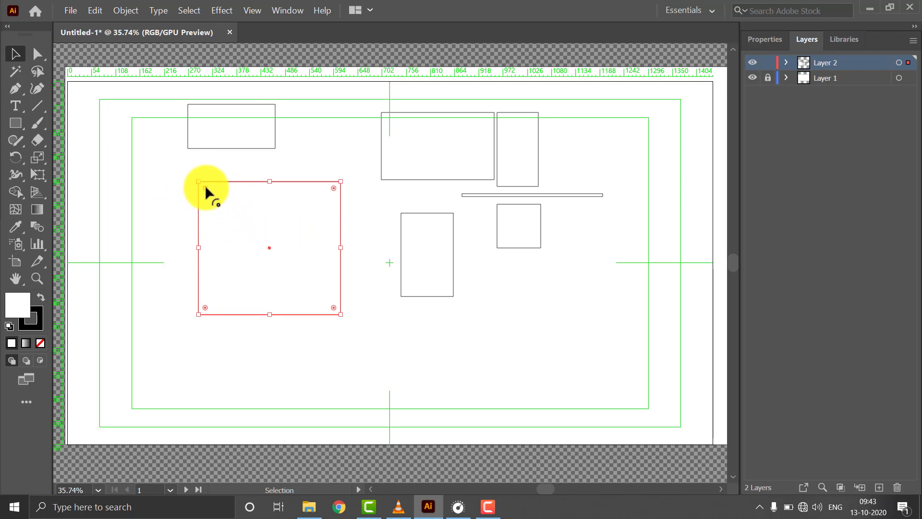
{"action": "left_click_drag", "start_coordinate": [206, 186], "coordinate": [336, 326]}
{"action": "left_click", "coordinate": [281, 157]}
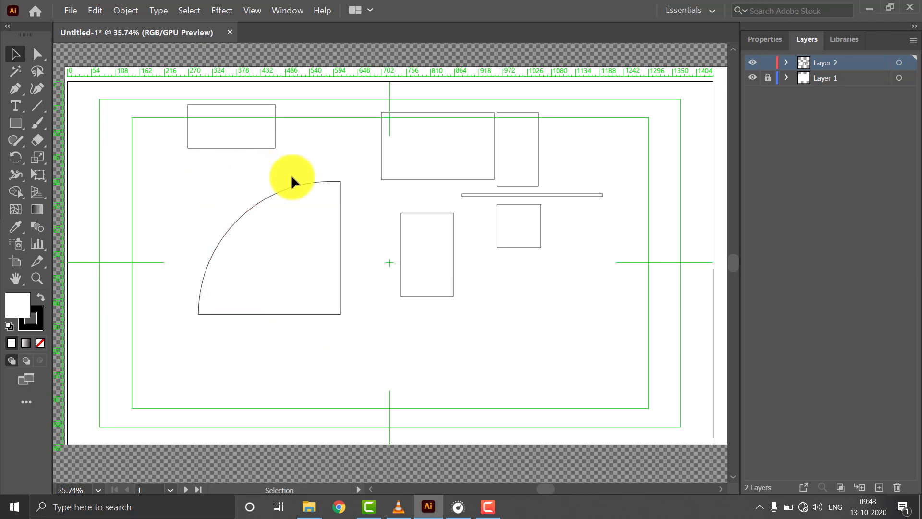
{"action": "left_click", "coordinate": [291, 185]}
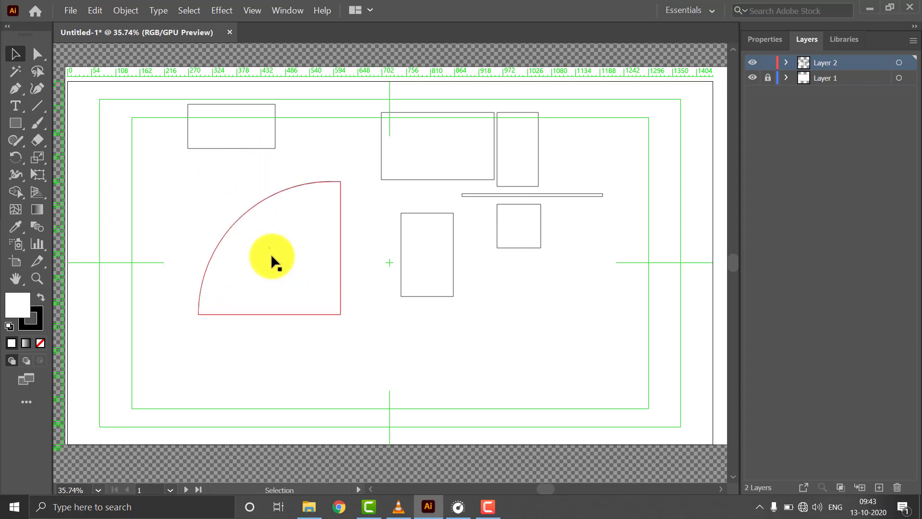
{"action": "key", "text": "ctrl+z"}
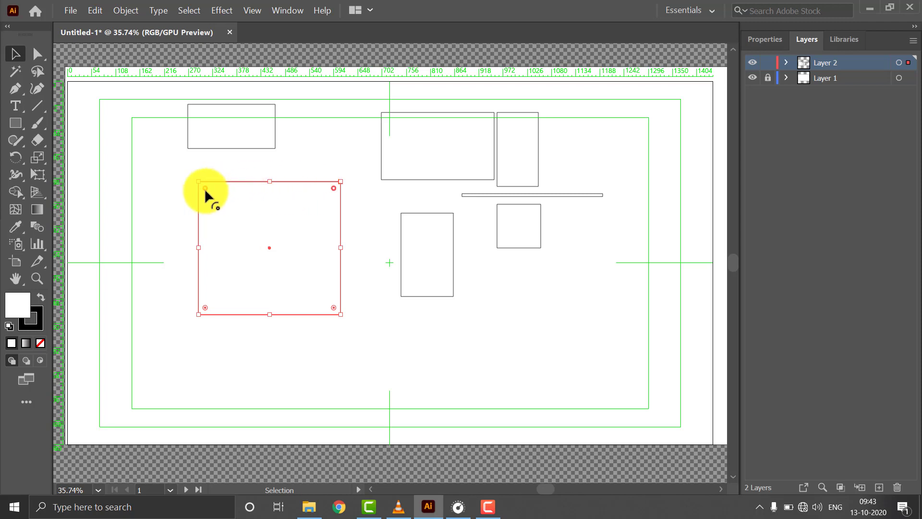
Round the large rectangle's two upper corners fully so it forms an arch, and deselect it
{"action": "left_click_drag", "start_coordinate": [333, 185], "coordinate": [227, 276]}
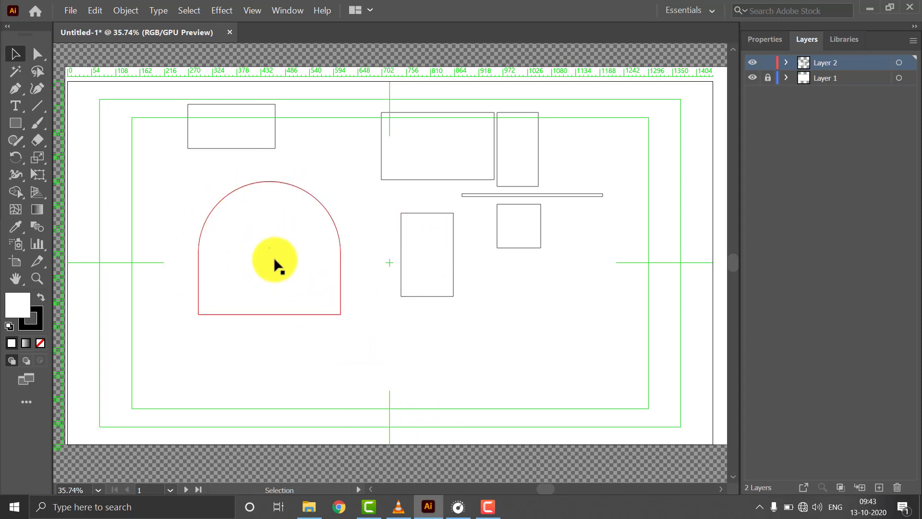
{"action": "left_click", "coordinate": [488, 506]}
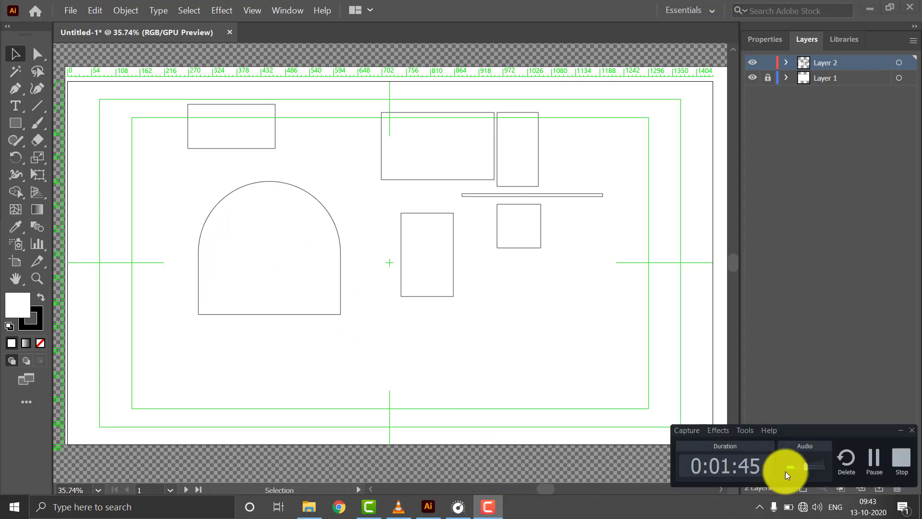
{"action": "left_click", "coordinate": [903, 466]}
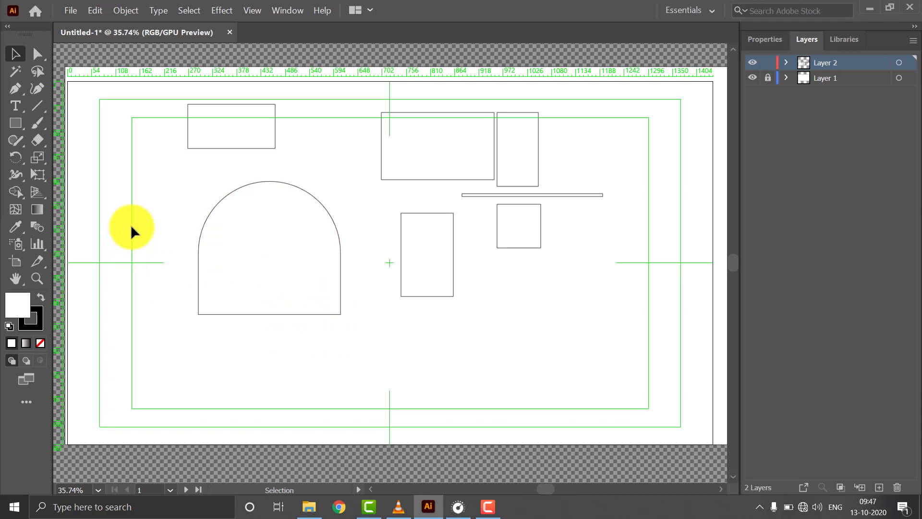
Draw a large square below the small square in the artboard's lower-right area
{"action": "left_click", "coordinate": [8, 124]}
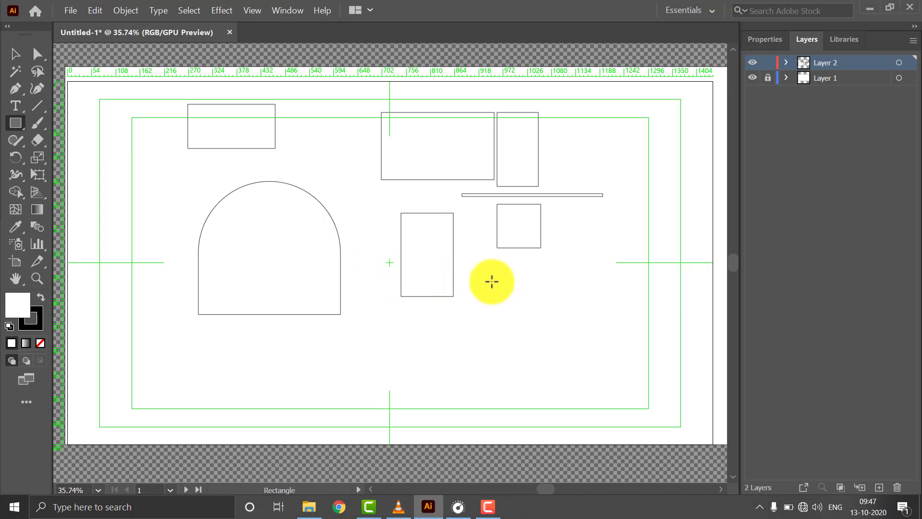
{"action": "left_click_drag", "start_coordinate": [484, 269], "coordinate": [599, 384]}
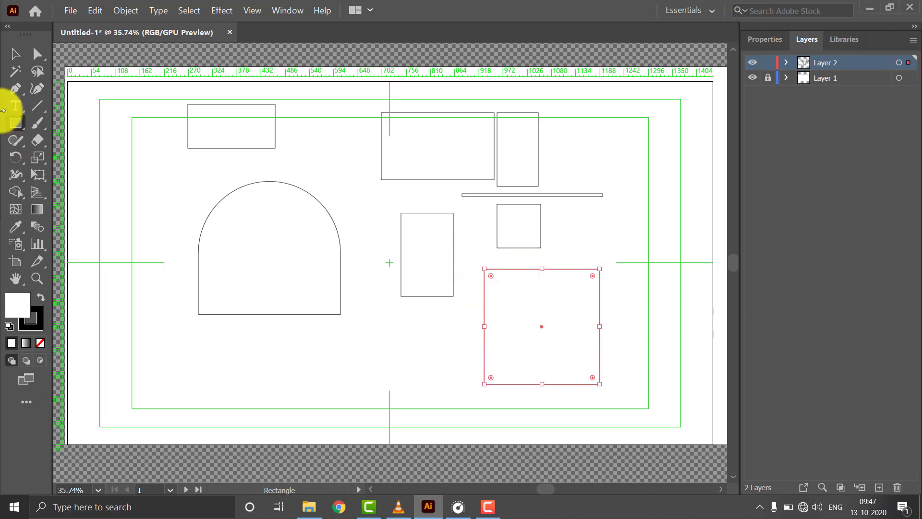
Draw three circles with the Ellipse tool: beside the arch, overlapping the central rectangles, and near the upper-right corner
{"action": "left_click", "coordinate": [11, 124]}
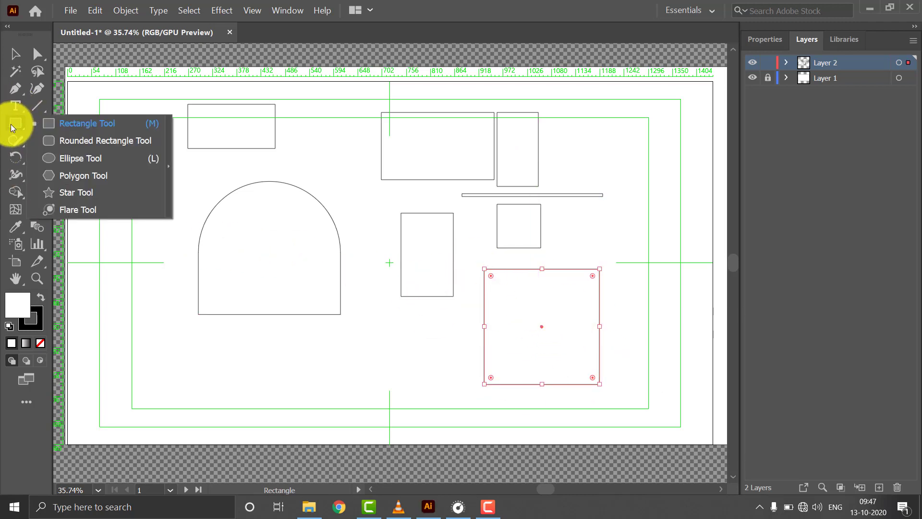
{"action": "left_click", "coordinate": [80, 158]}
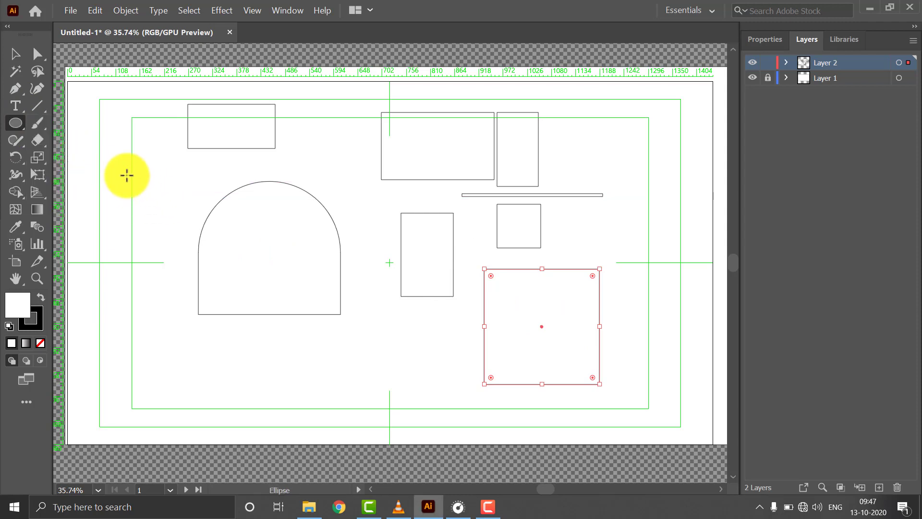
{"action": "left_click_drag", "start_coordinate": [134, 183], "coordinate": [198, 250]}
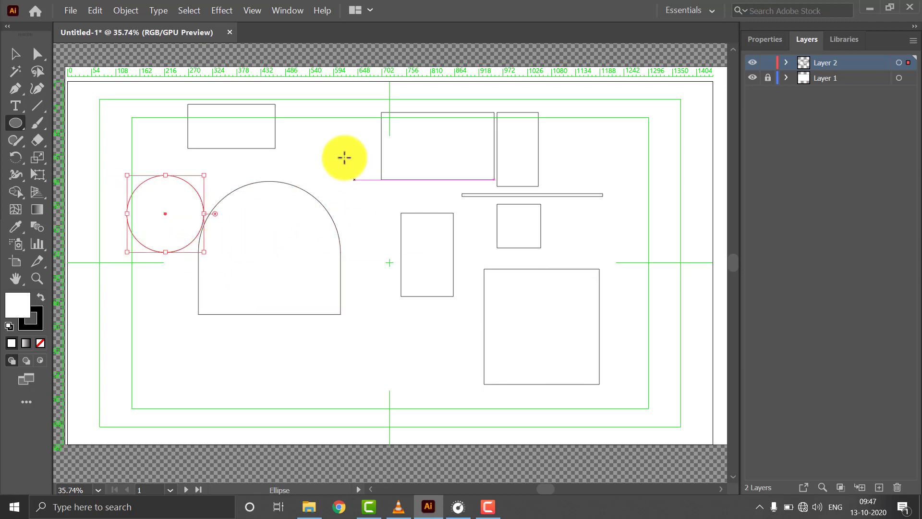
{"action": "left_click_drag", "start_coordinate": [340, 152], "coordinate": [409, 246]}
{"action": "left_click_drag", "start_coordinate": [585, 124], "coordinate": [630, 186]}
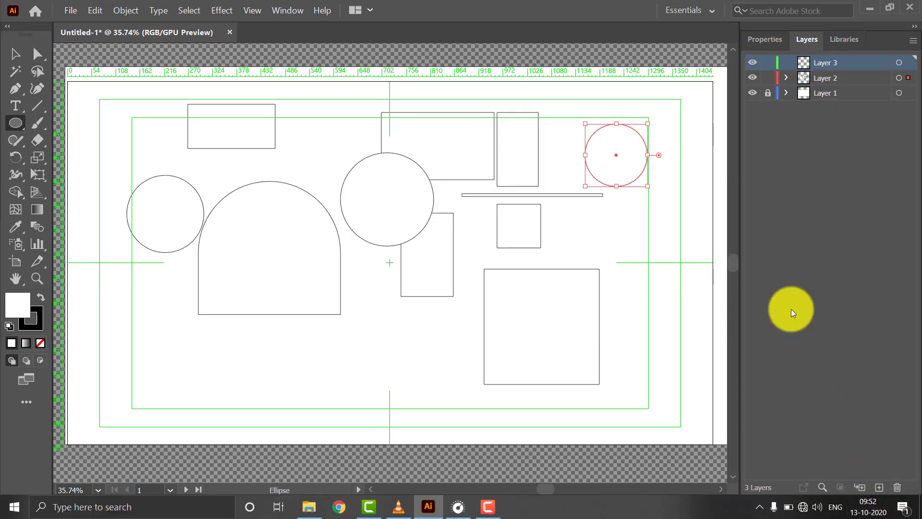
Hide Layer 2 and draw a large face circle on Layer 3
{"action": "left_click", "coordinate": [755, 78]}
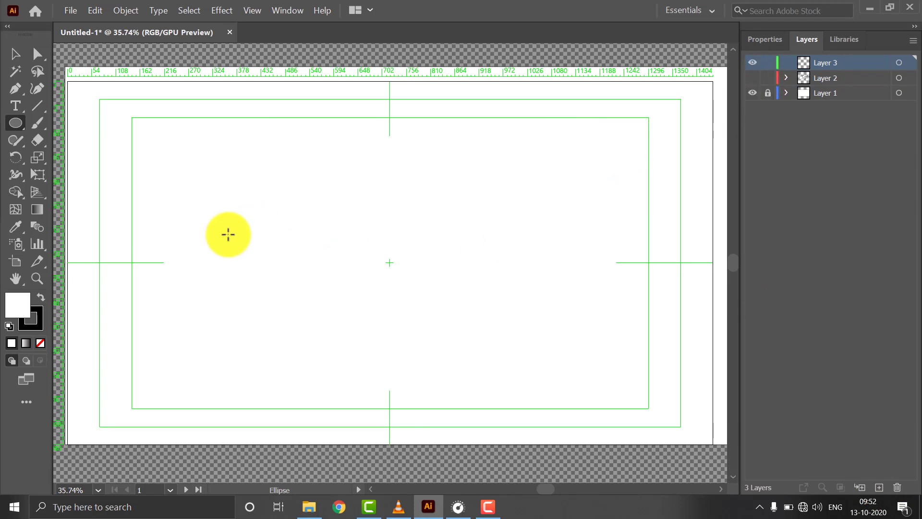
{"action": "left_click_drag", "start_coordinate": [235, 147], "coordinate": [451, 330]}
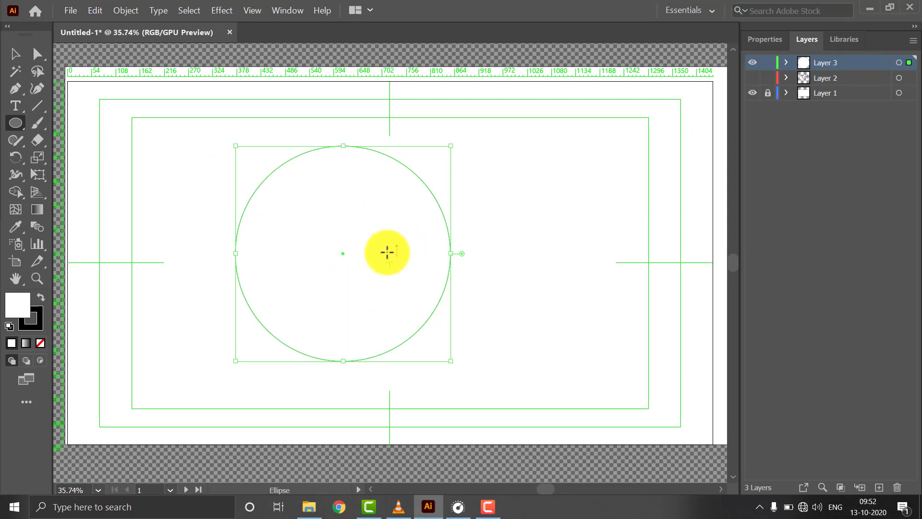
Move the large circle close to the artboard's centre with the Selection tool and deselect it
{"action": "key", "text": "v"}
{"action": "left_click", "coordinate": [498, 216]}
{"action": "left_click_drag", "start_coordinate": [374, 189], "coordinate": [416, 183]}
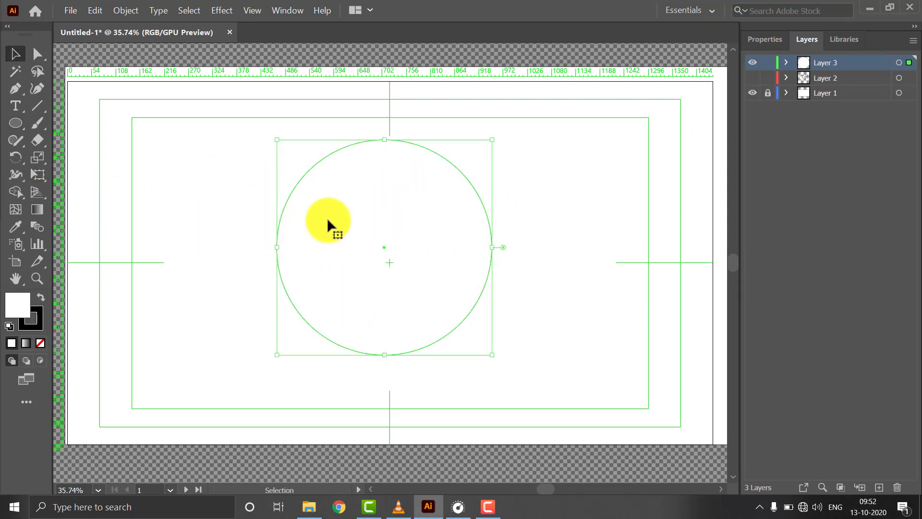
{"action": "left_click", "coordinate": [162, 212]}
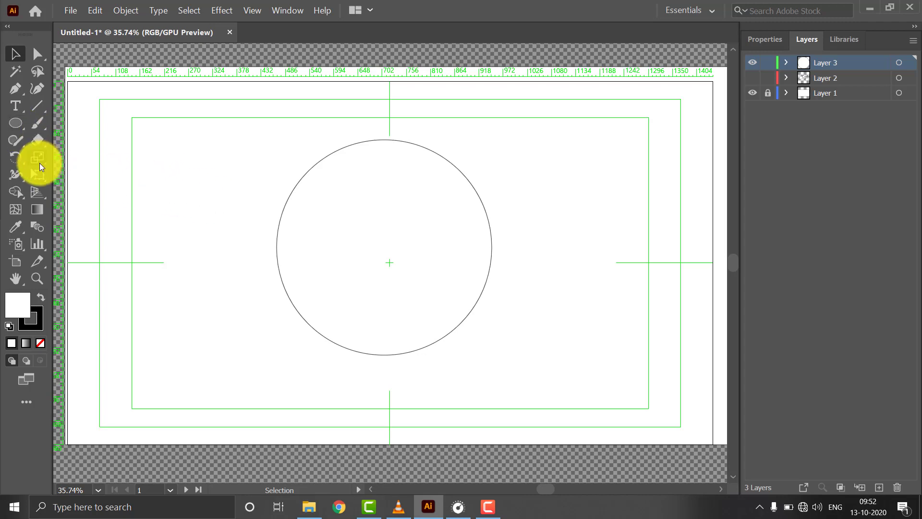
Draw a small circle as the face's left eye and duplicate it horizontally as the right eye
{"action": "left_click", "coordinate": [16, 124]}
{"action": "left_click_drag", "start_coordinate": [331, 220], "coordinate": [363, 251]}
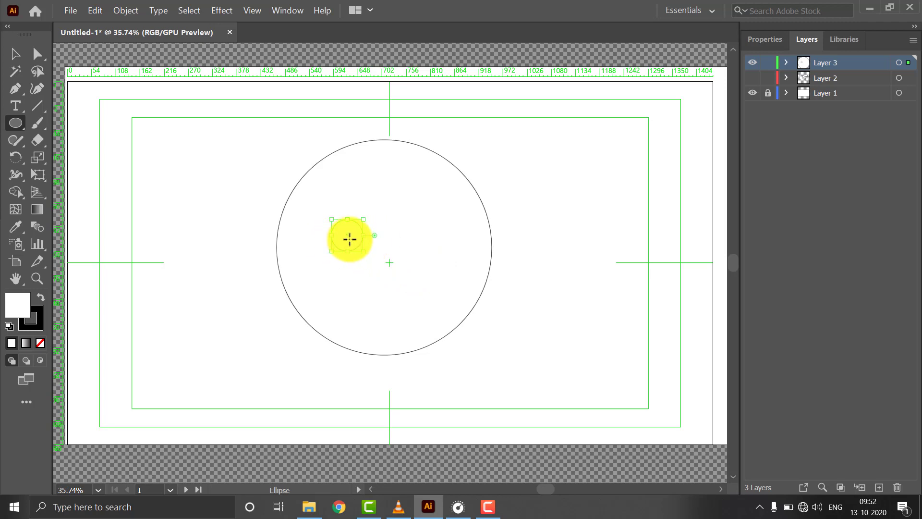
{"action": "key", "text": "v"}
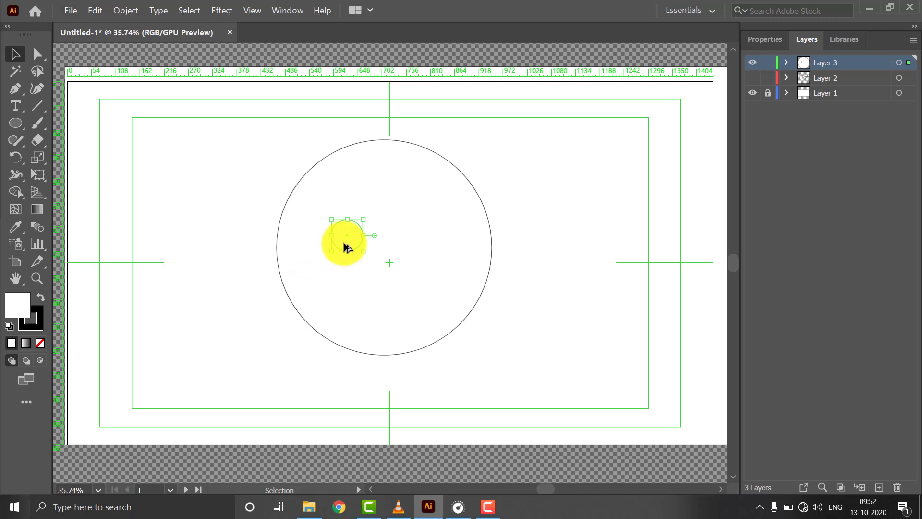
{"action": "left_click_drag", "start_coordinate": [344, 243], "coordinate": [420, 246]}
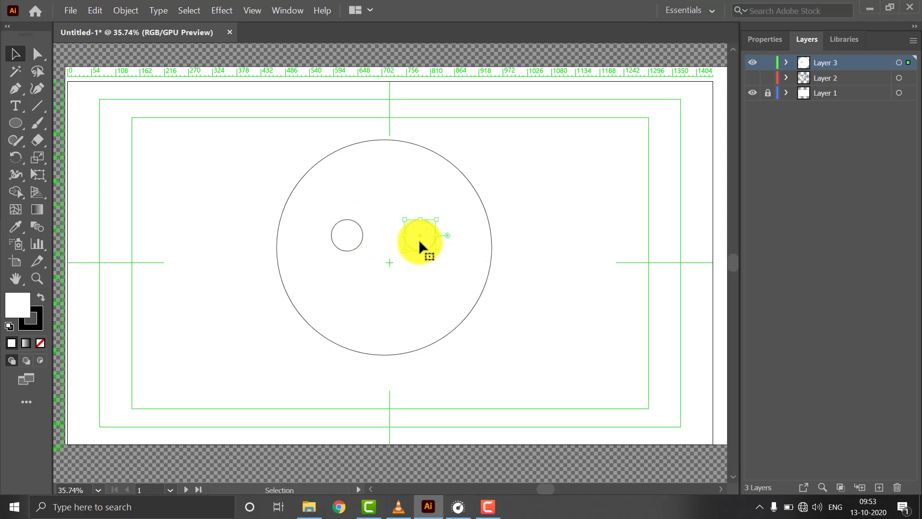
{"action": "left_click", "coordinate": [541, 246]}
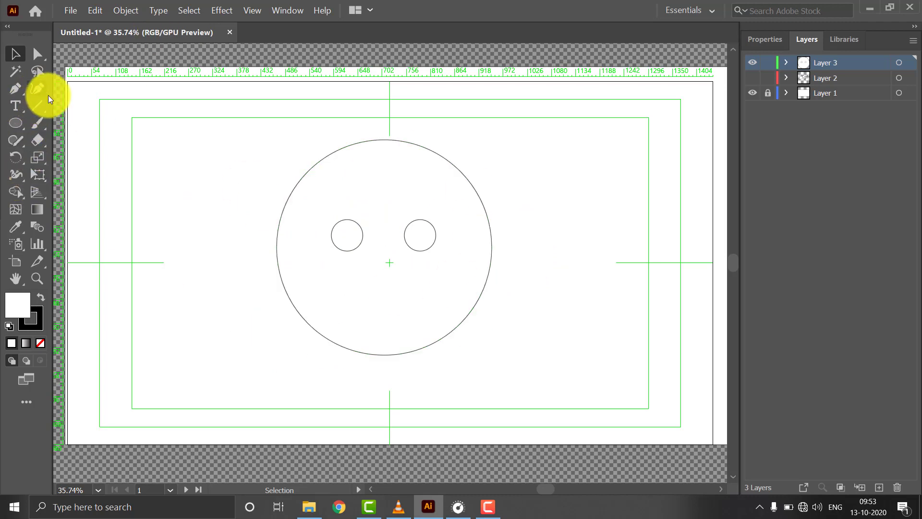
Draw two shallow eyebrow curves above the eyes with the Arc tool
{"action": "left_click", "coordinate": [34, 107]}
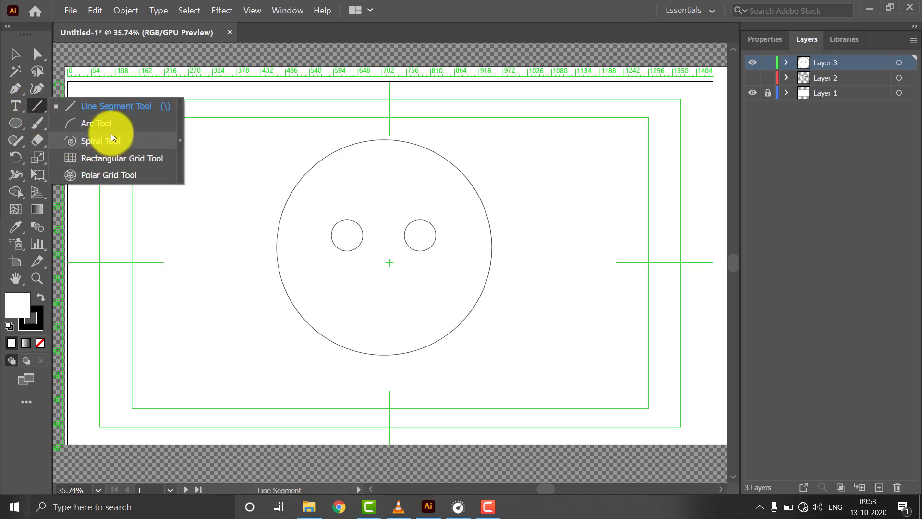
{"action": "left_click", "coordinate": [97, 123]}
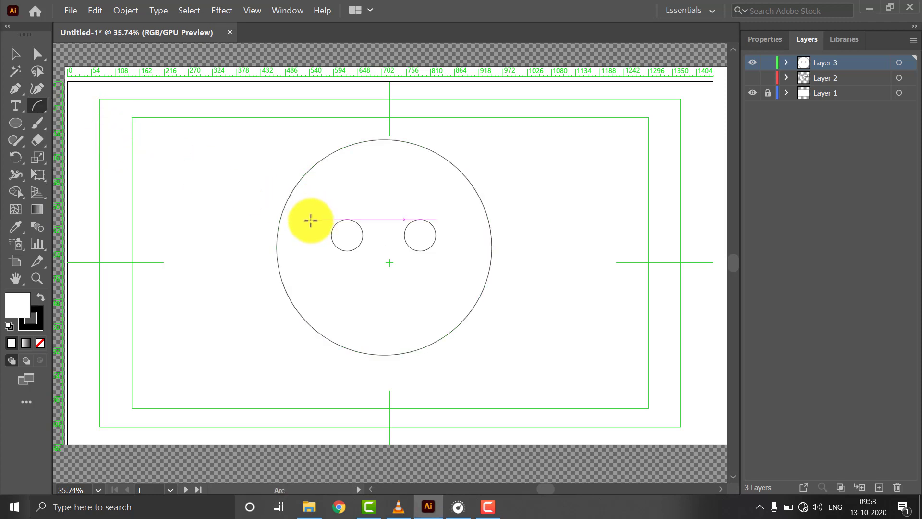
{"action": "left_click_drag", "start_coordinate": [310, 219], "coordinate": [453, 219]}
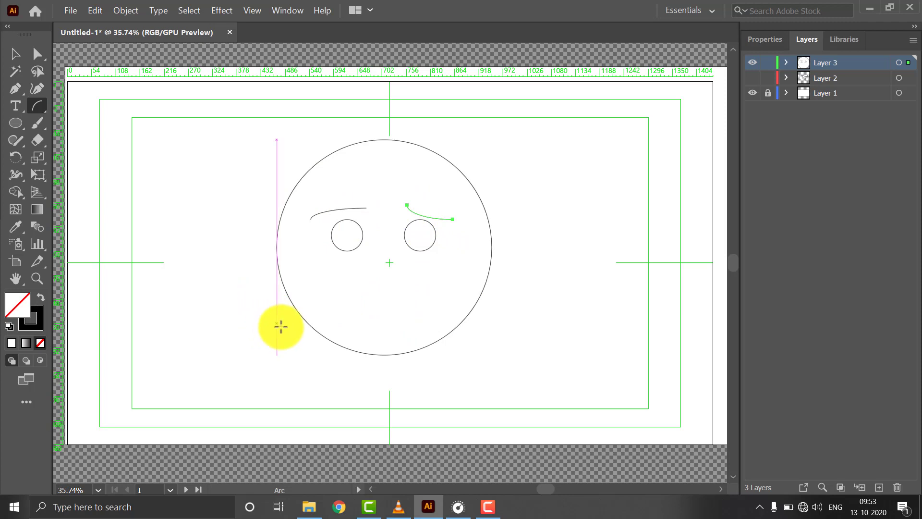
Rotate the right eyebrow arc about 180° so it curves down at its outer end, and shift it slightly up and outward
{"action": "key", "text": "v"}
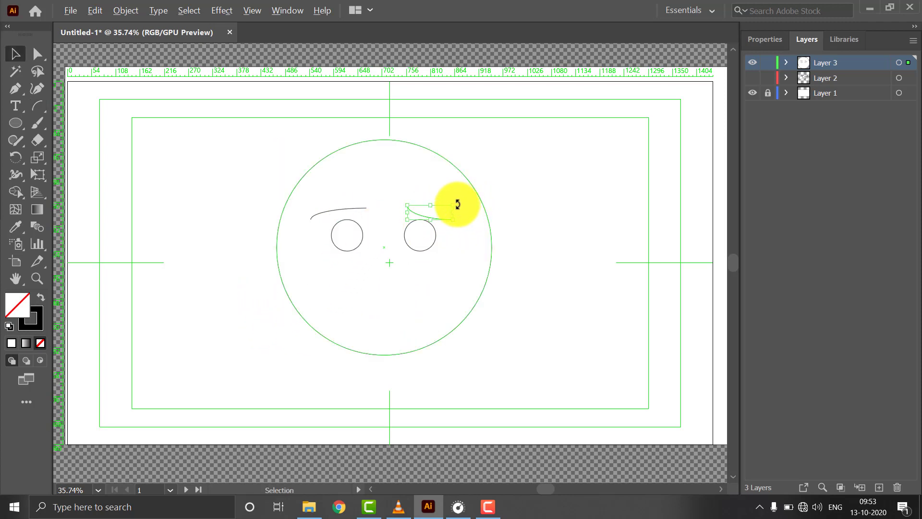
{"action": "scroll", "coordinate": [459, 207], "scroll_direction": "up", "scroll_amount": 5}
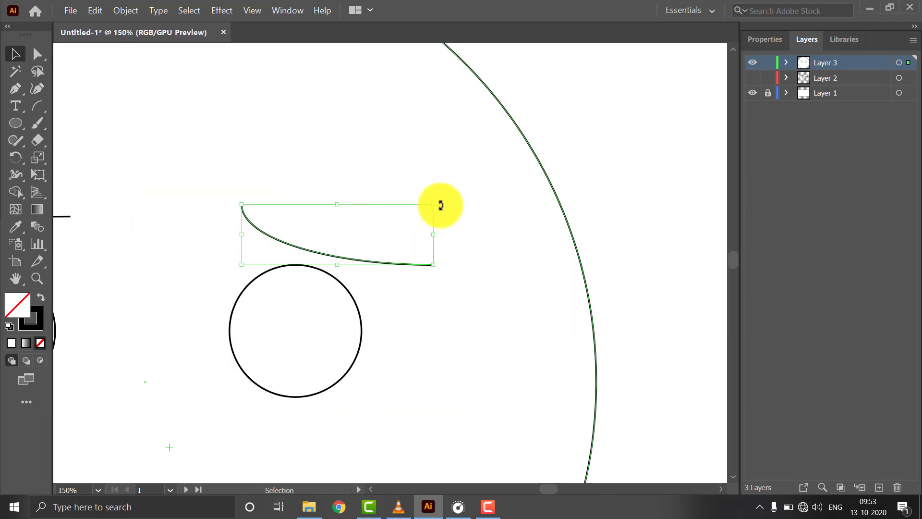
{"action": "left_click_drag", "start_coordinate": [438, 202], "coordinate": [191, 284]}
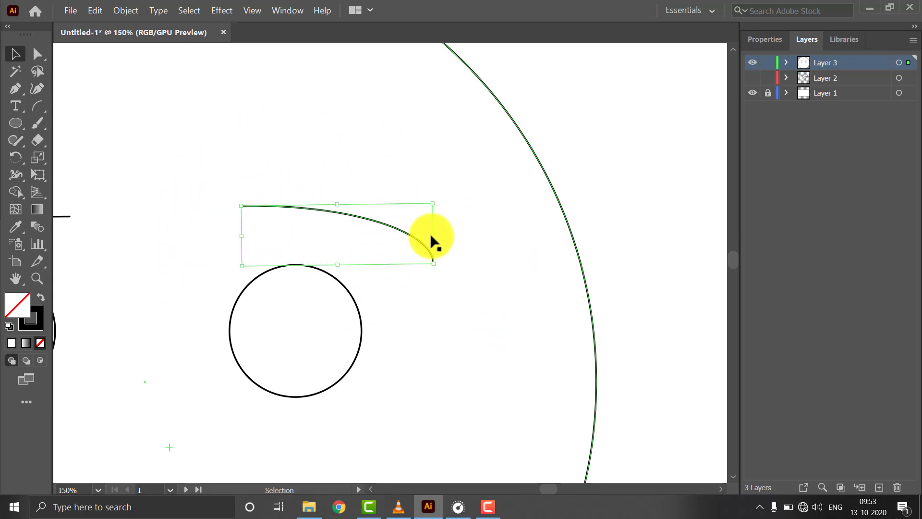
{"action": "left_click_drag", "start_coordinate": [358, 230], "coordinate": [376, 219]}
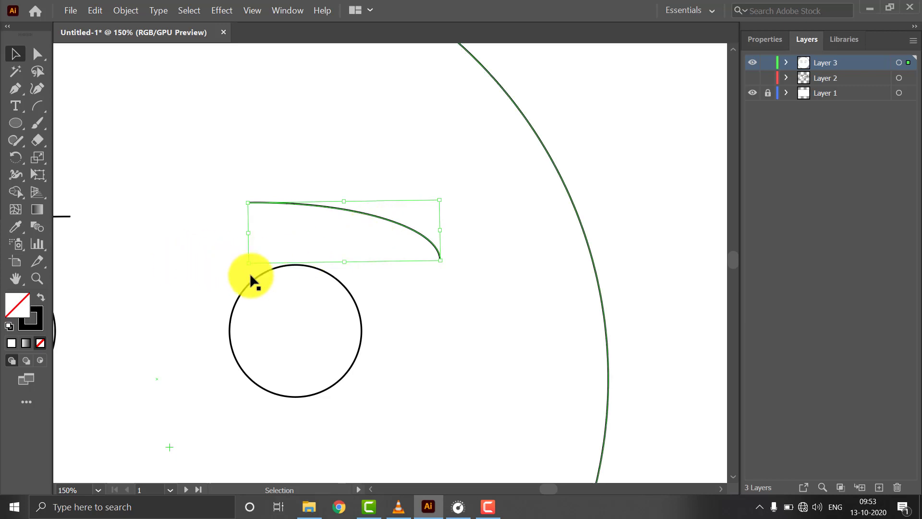
Nudge the left eyebrow arc upward until it is nearly level with the right eyebrow
{"action": "key", "text": "a"}
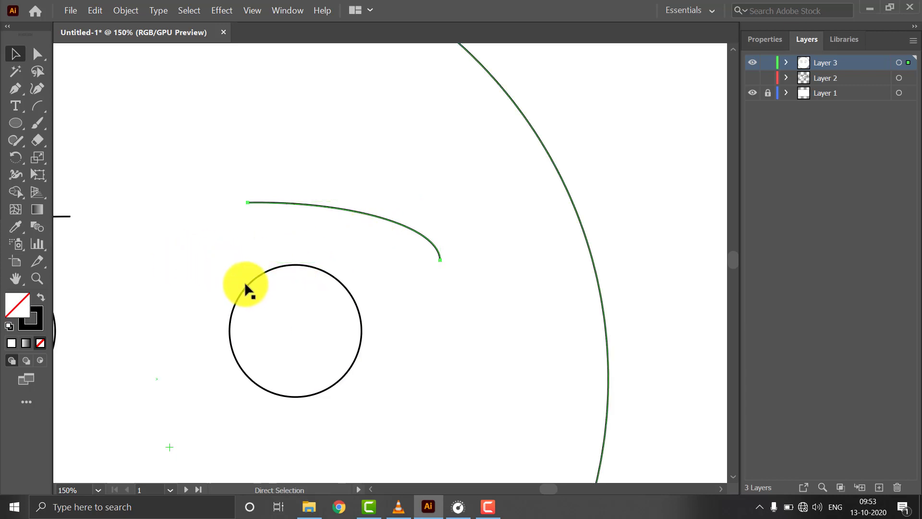
{"action": "scroll", "coordinate": [245, 288], "scroll_direction": "left", "scroll_amount": 1}
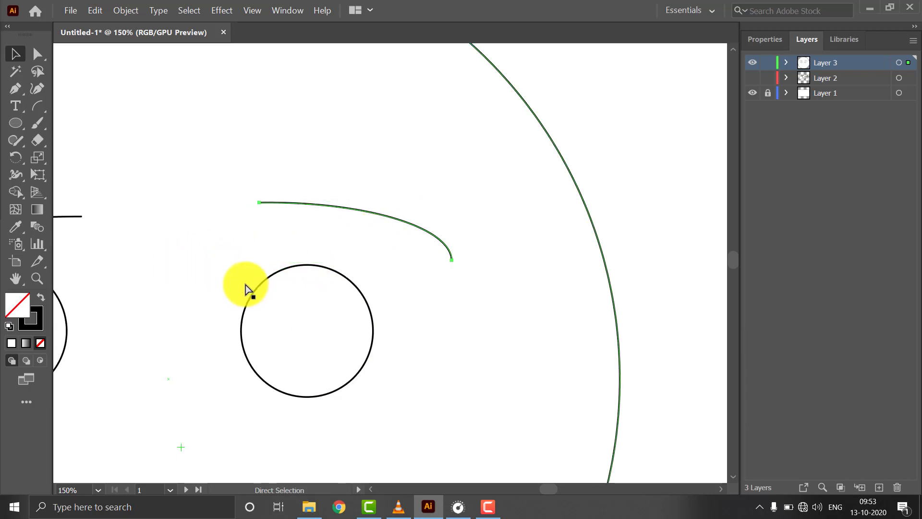
{"action": "scroll", "coordinate": [246, 285], "scroll_direction": "left", "scroll_amount": 10}
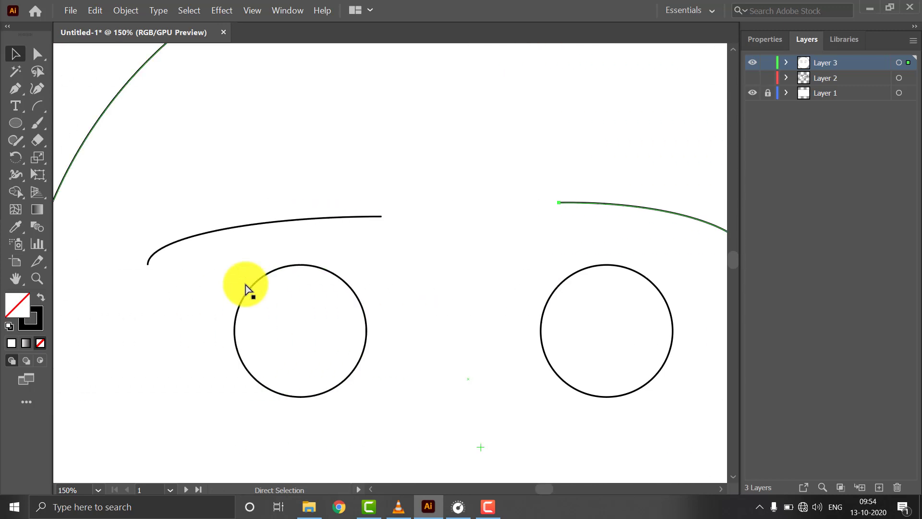
{"action": "key", "text": "v"}
{"action": "mouse_move", "coordinate": [302, 216]}
{"action": "left_mouse_down"}
{"action": "mouse_move", "coordinate": [302, 201]}
{"action": "mouse_move", "coordinate": [295, 220]}
{"action": "left_mouse_up"}
{"action": "left_click", "coordinate": [297, 219]}
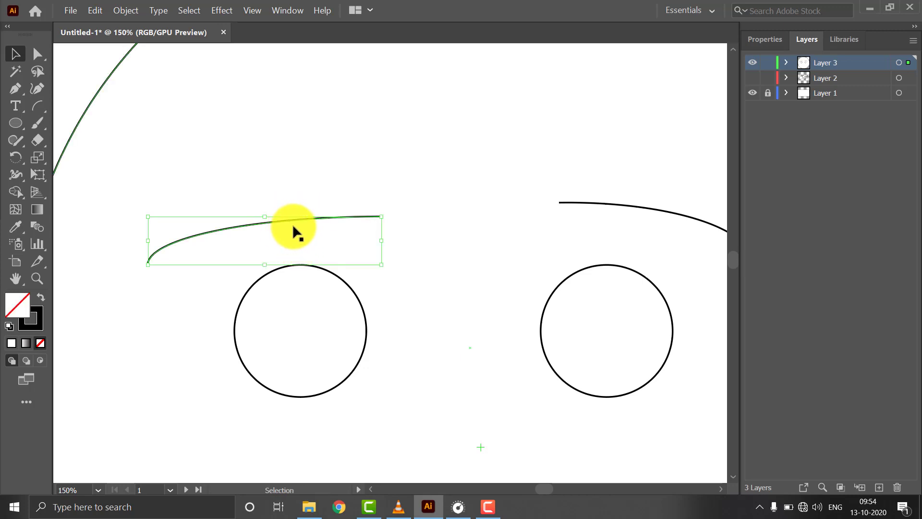
{"action": "key", "text": "Up"}
{"action": "key", "text": "Up"}
{"action": "key", "text": "Up"}
{"action": "key", "text": "Up"}
{"action": "key", "text": "Up"}
{"action": "key", "text": "Up"}
{"action": "key", "text": "Up"}
{"action": "key", "text": "Up"}
{"action": "key", "text": "Up"}
{"action": "key", "text": "Up"}
{"action": "key", "text": "Up"}
{"action": "key", "text": "Up"}
{"action": "key", "text": "Up"}
{"action": "key", "text": "Up"}
{"action": "key", "text": "Up"}
{"action": "key", "text": "Up"}
{"action": "key", "text": "Up"}
{"action": "key", "text": "Up"}
{"action": "key", "text": "Up"}
{"action": "key", "text": "Up"}
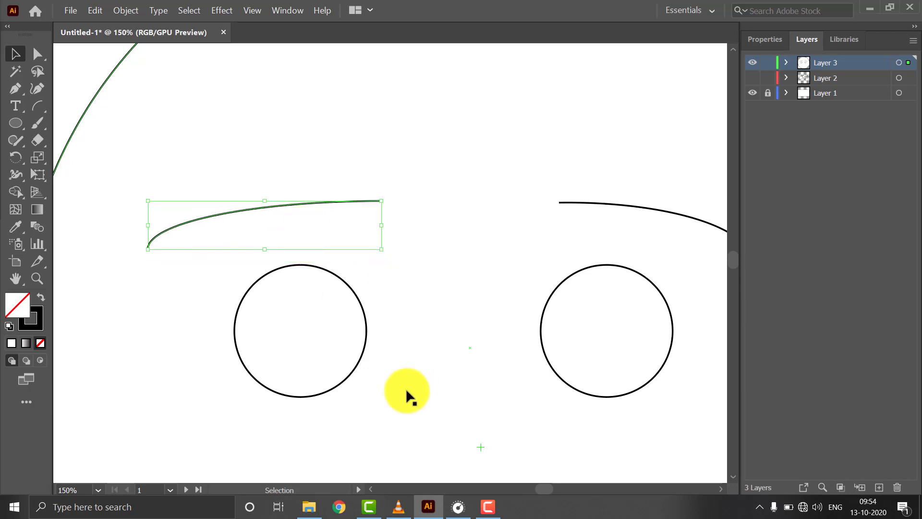
{"action": "left_click", "coordinate": [258, 309]}
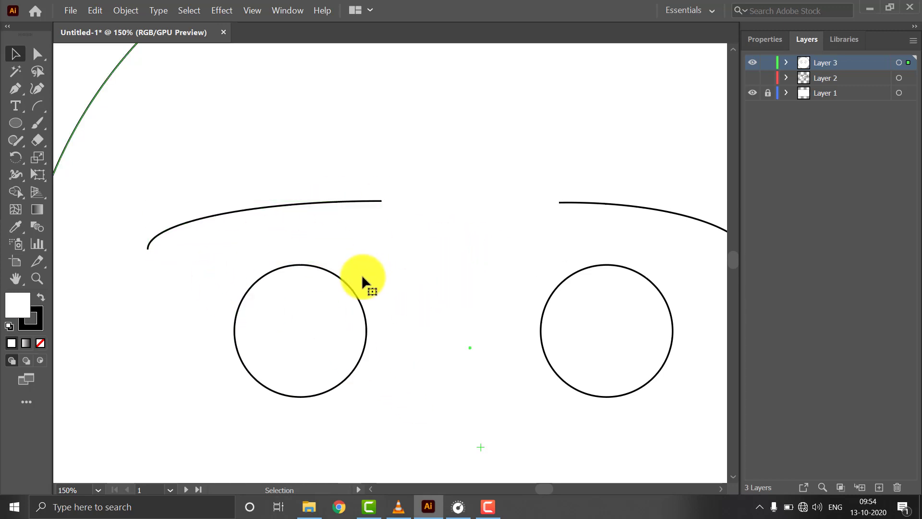
Fit the artboard in view and set the left eyebrow arc's stroke weight to 6 pt
{"action": "scroll", "coordinate": [487, 278], "scroll_direction": "down", "scroll_amount": 3}
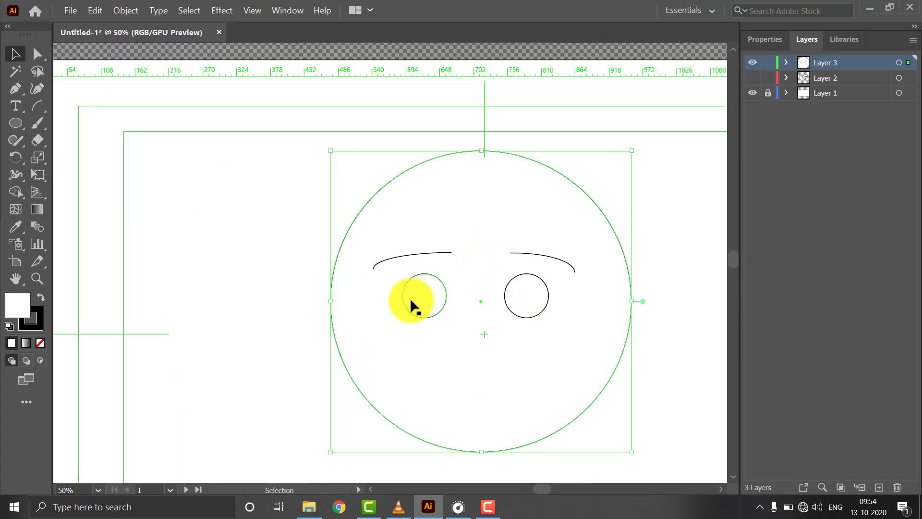
{"action": "key", "text": "ctrl+0"}
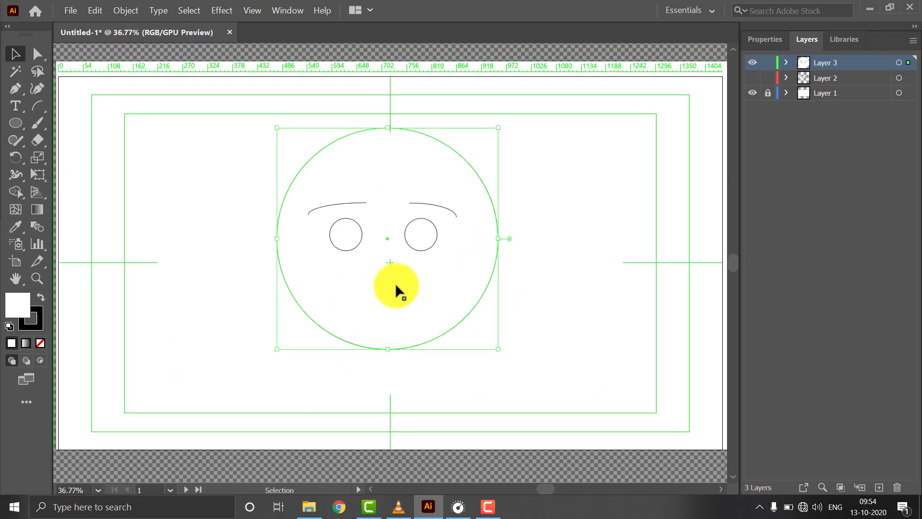
{"action": "left_click", "coordinate": [612, 278]}
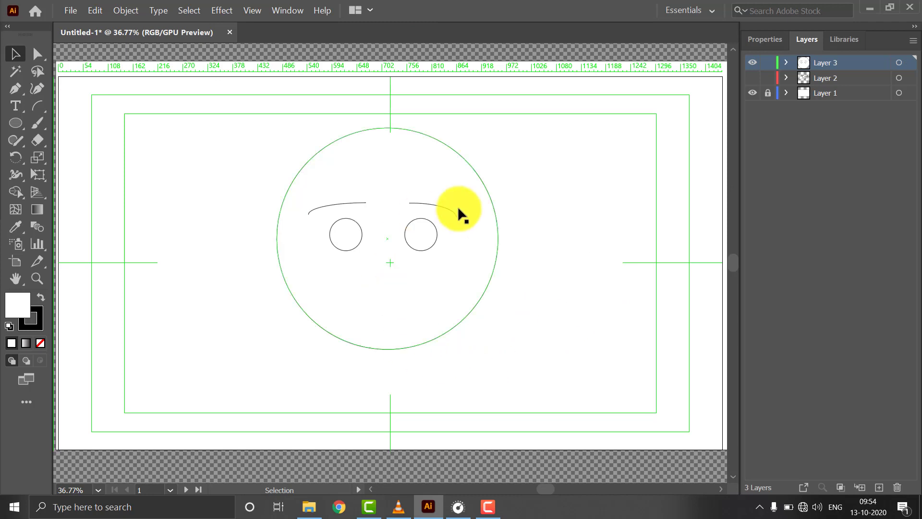
{"action": "left_click", "coordinate": [344, 202]}
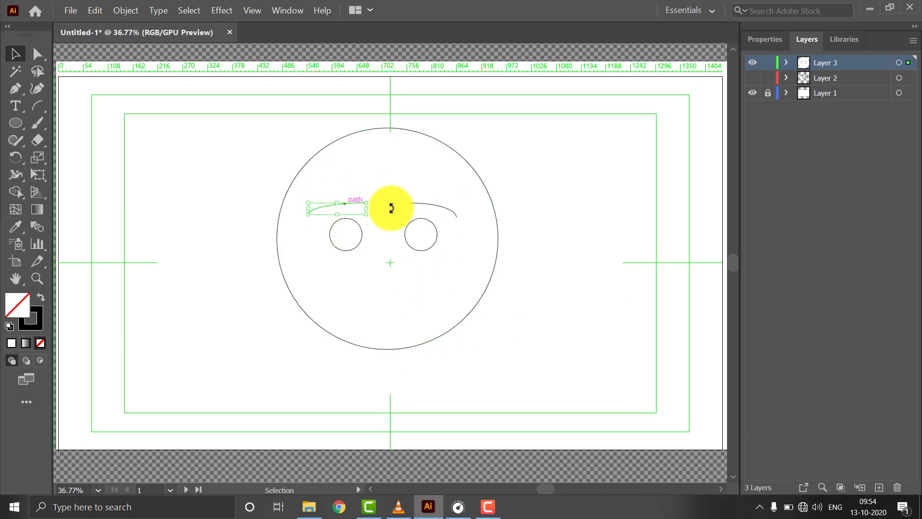
{"action": "left_click", "coordinate": [764, 41]}
{"action": "left_click", "coordinate": [848, 219]}
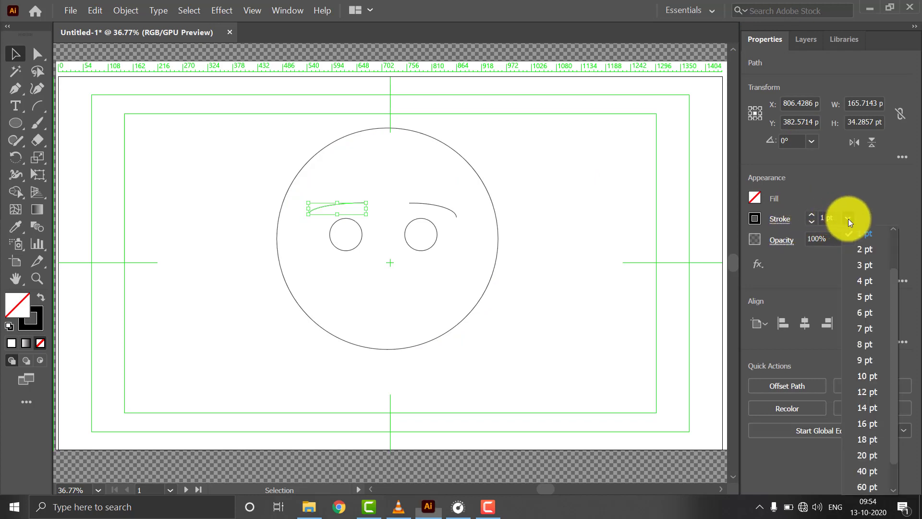
{"action": "left_click", "coordinate": [860, 309]}
{"action": "left_click", "coordinate": [487, 245]}
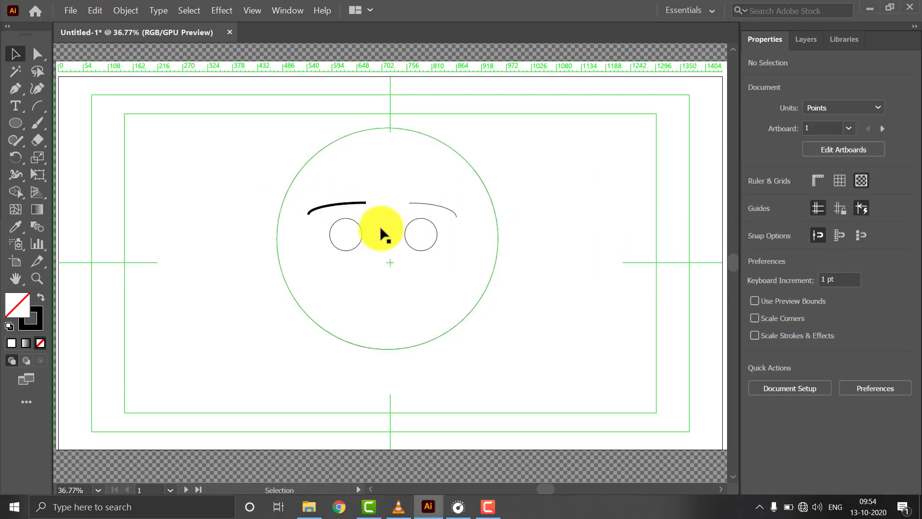
Try a black fill on the left eye circle and set its fill back to white
{"action": "left_click", "coordinate": [358, 226]}
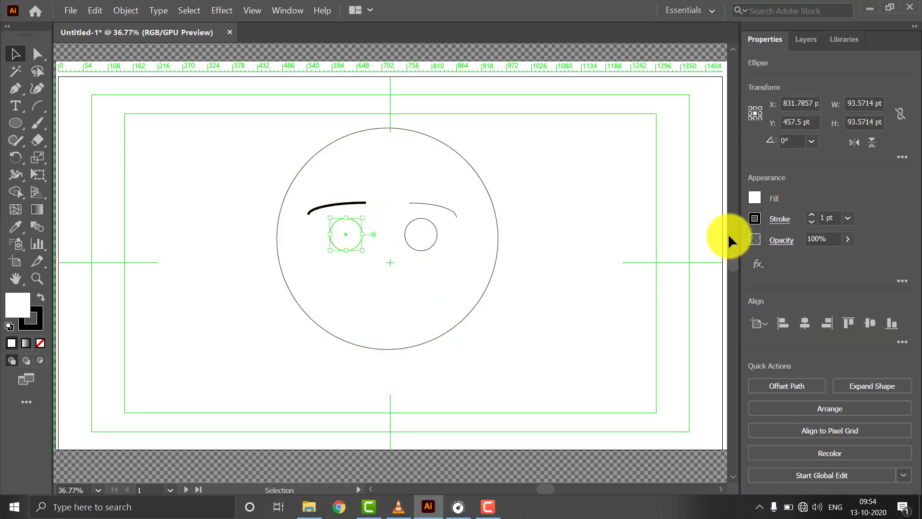
{"action": "left_click", "coordinate": [755, 196]}
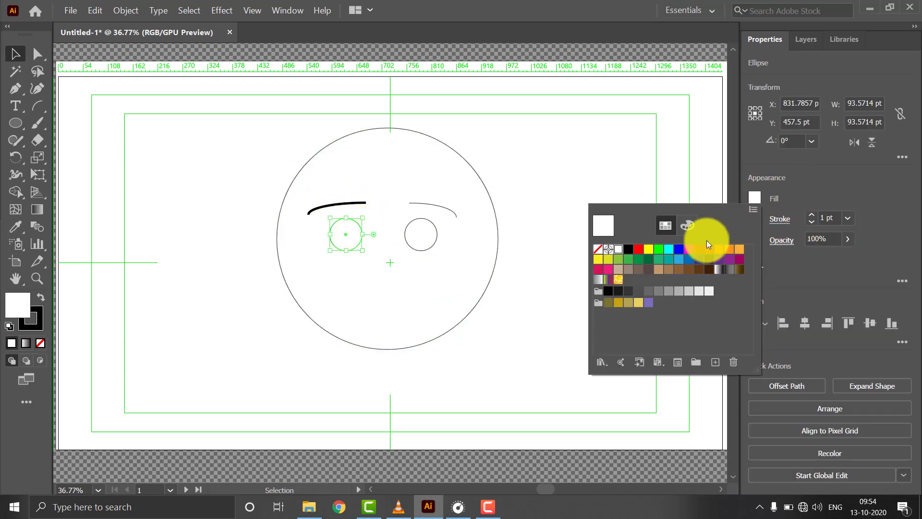
{"action": "left_click", "coordinate": [629, 250]}
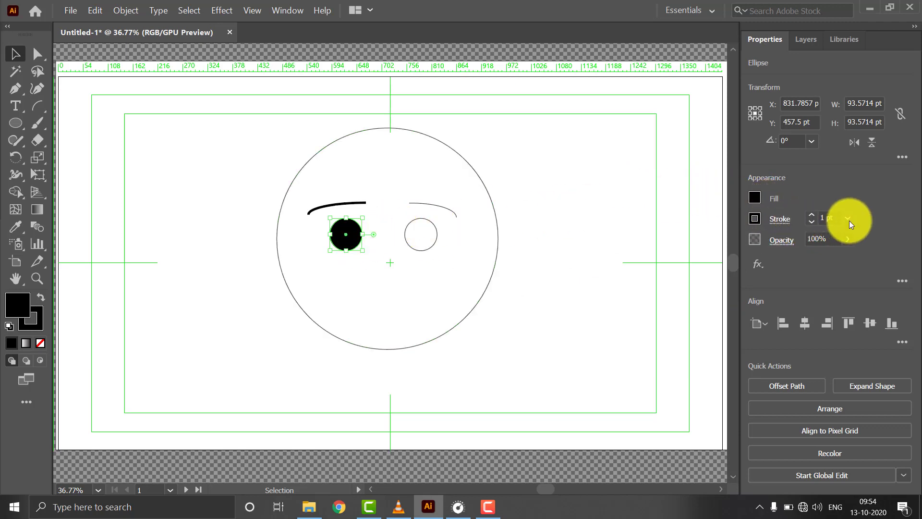
{"action": "left_click", "coordinate": [756, 198]}
{"action": "left_click", "coordinate": [619, 249]}
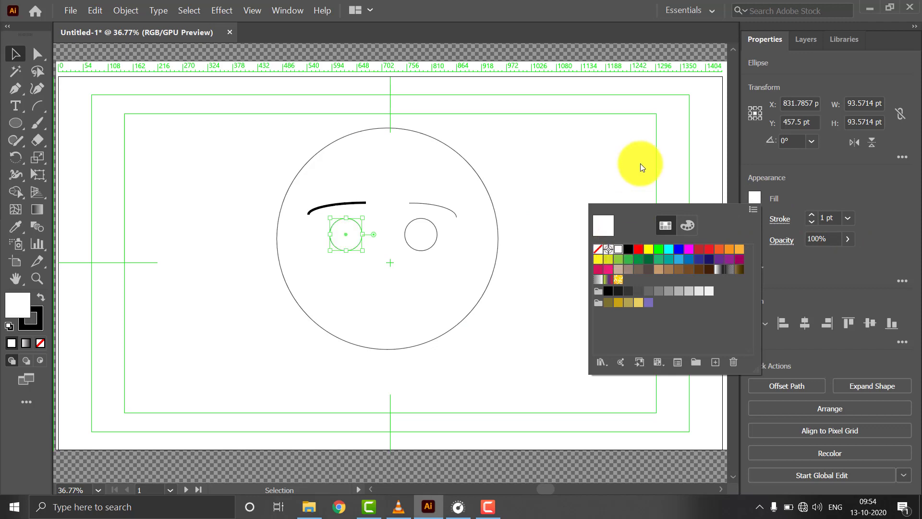
Set the left eye circle's stroke weight to 9 pt and deselect it
{"action": "left_click", "coordinate": [848, 219]}
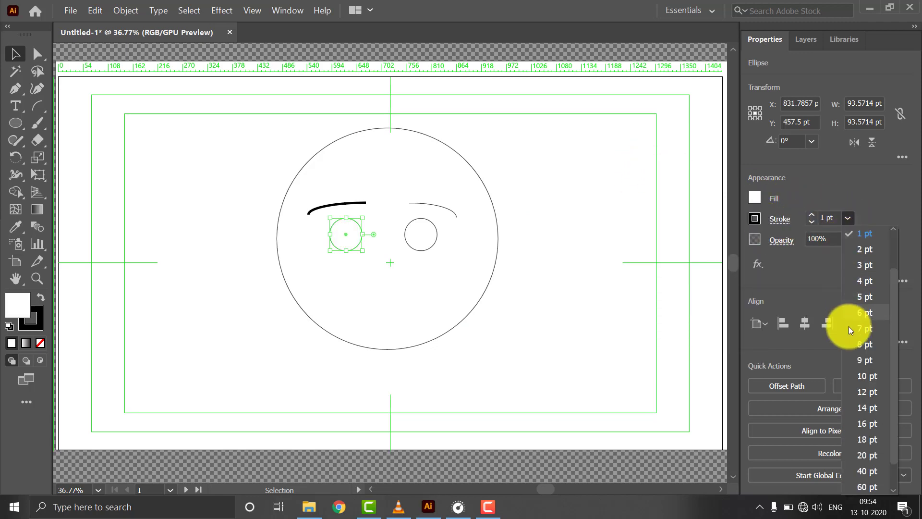
{"action": "left_click", "coordinate": [866, 363]}
{"action": "left_click", "coordinate": [519, 276]}
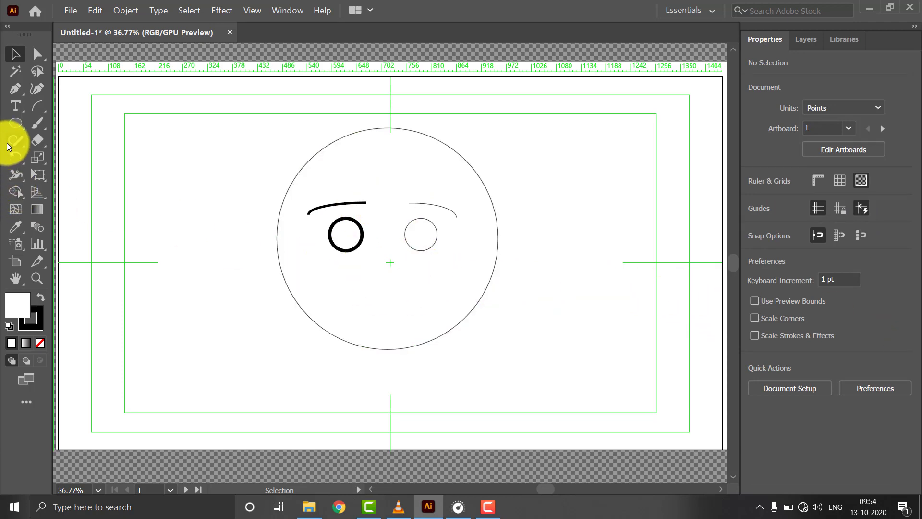
Draw a rectangular grid about 412 by 374 pt left of the face and move it down to the artboard's lower-left area
{"action": "left_click_drag", "start_coordinate": [40, 99], "coordinate": [275, 279]}
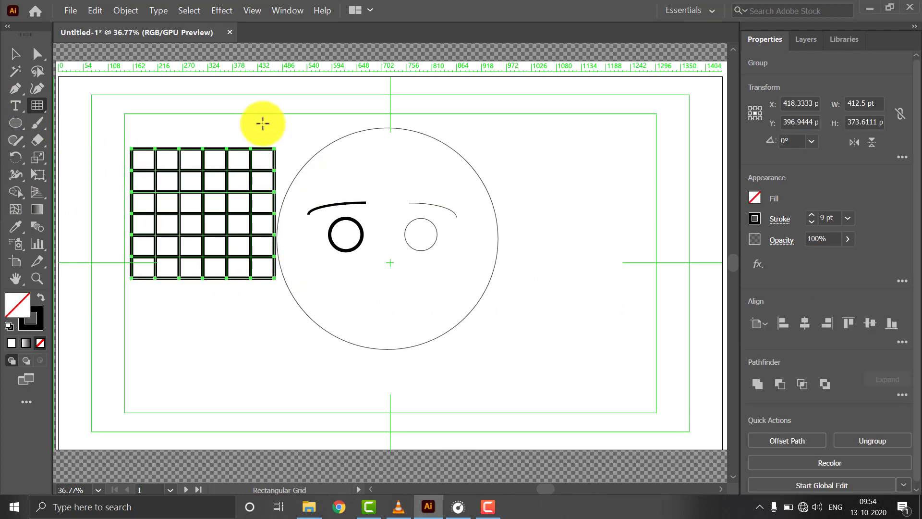
{"action": "key", "text": "v"}
{"action": "left_click", "coordinate": [128, 162]}
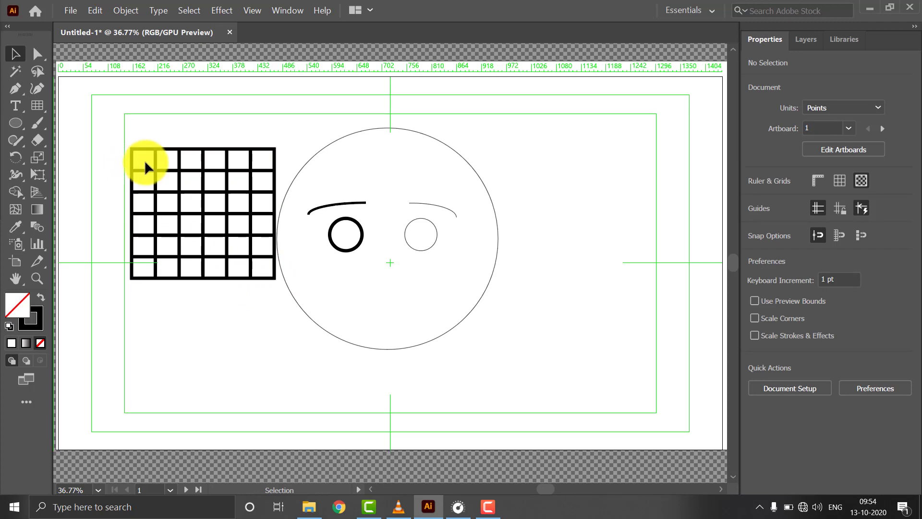
{"action": "left_click", "coordinate": [151, 169]}
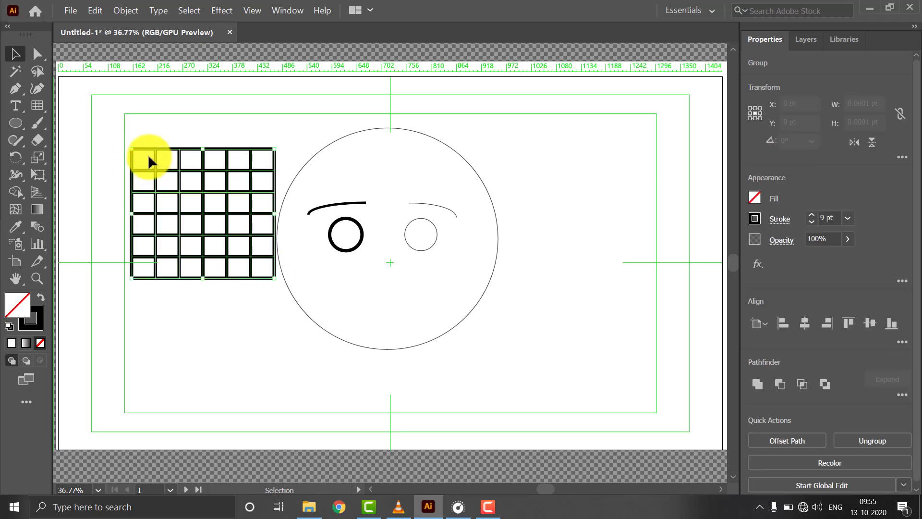
{"action": "left_click", "coordinate": [145, 157]}
{"action": "left_click_drag", "start_coordinate": [160, 171], "coordinate": [167, 269]}
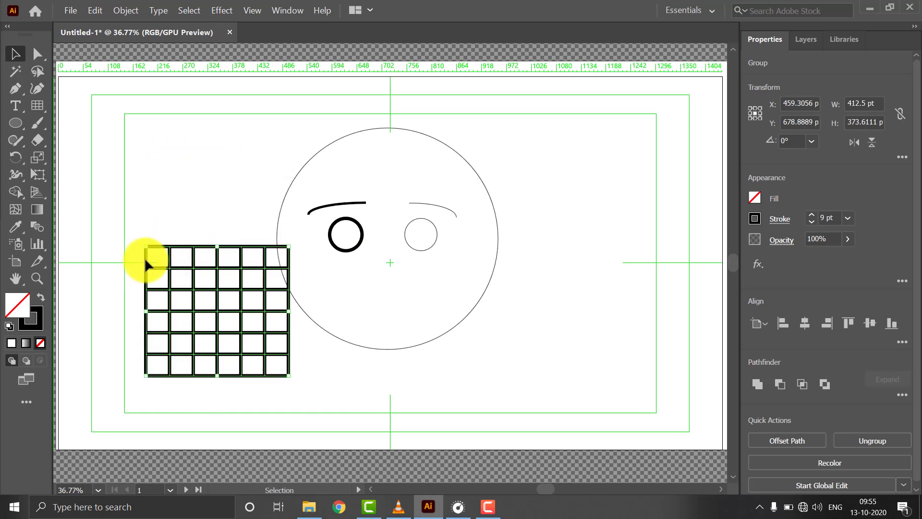
{"action": "left_click", "coordinate": [155, 259]}
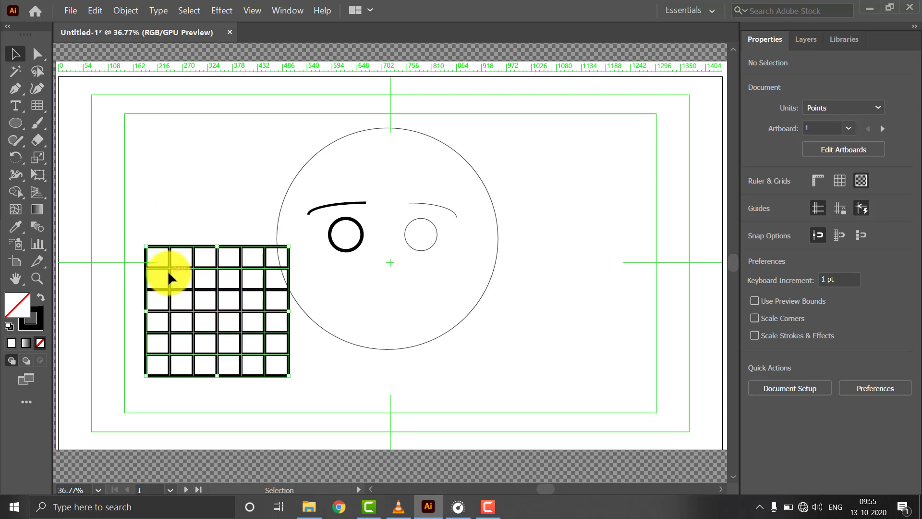
{"action": "left_click", "coordinate": [193, 273]}
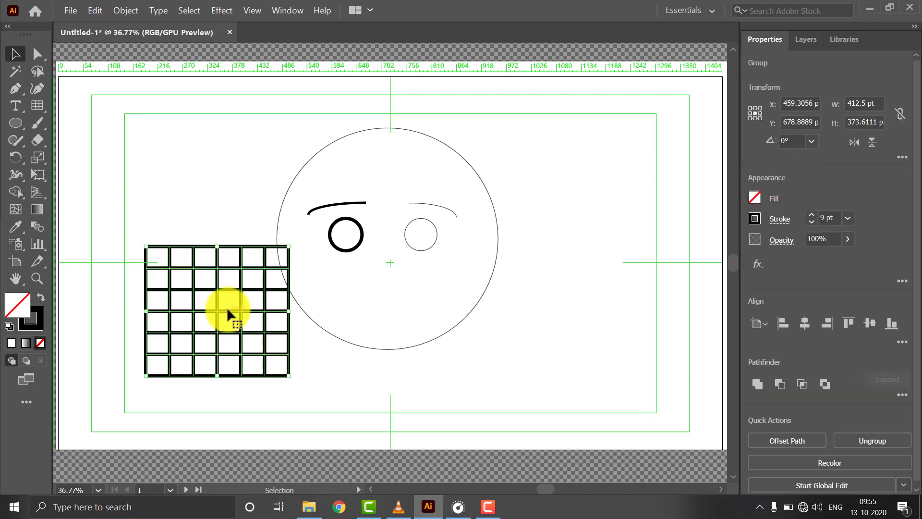
Draw a square about 142 pt wide near the artboard's upper-left corner with the Rectangle tool
{"action": "left_click", "coordinate": [17, 125]}
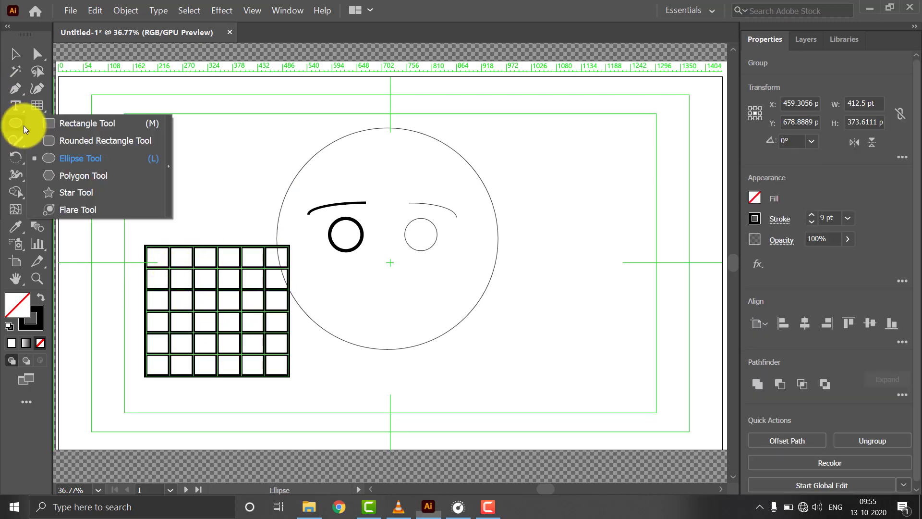
{"action": "left_click", "coordinate": [66, 123]}
{"action": "left_click_drag", "start_coordinate": [121, 93], "coordinate": [171, 142]}
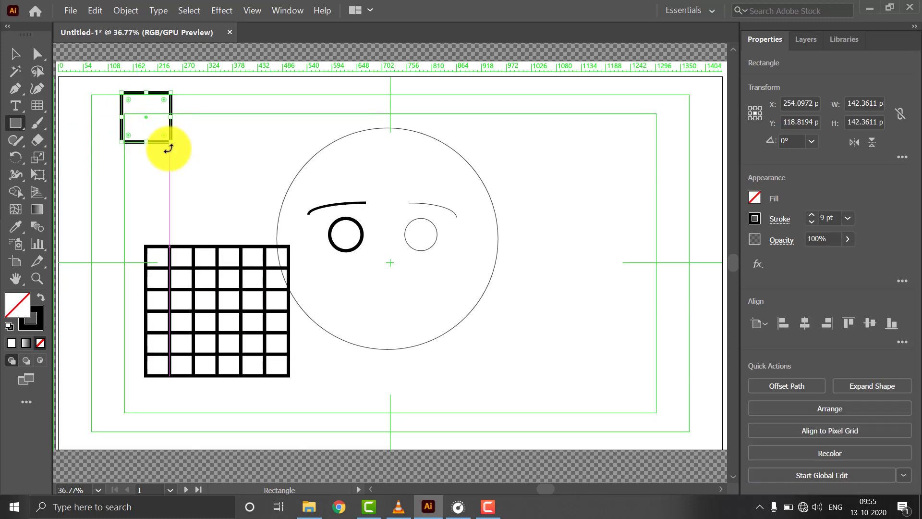
{"action": "left_click", "coordinate": [157, 113]}
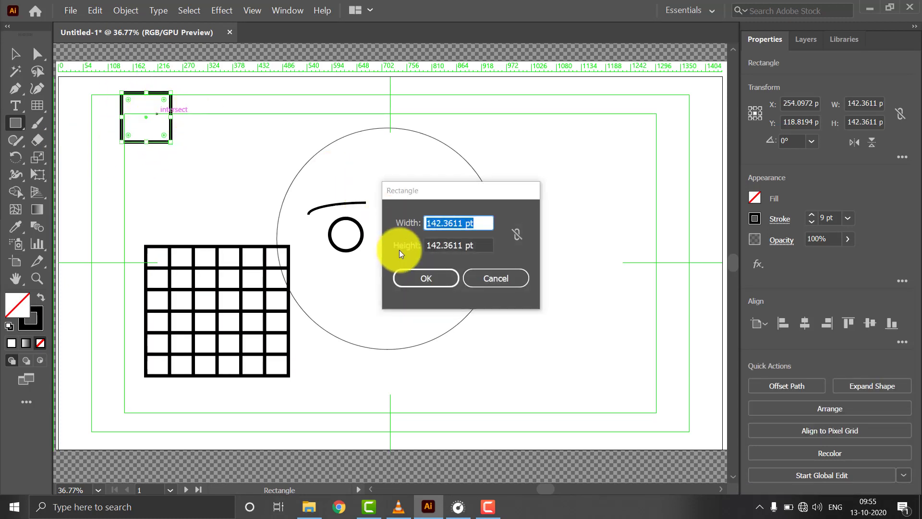
{"action": "left_click", "coordinate": [488, 274]}
{"action": "left_click", "coordinate": [371, 180]}
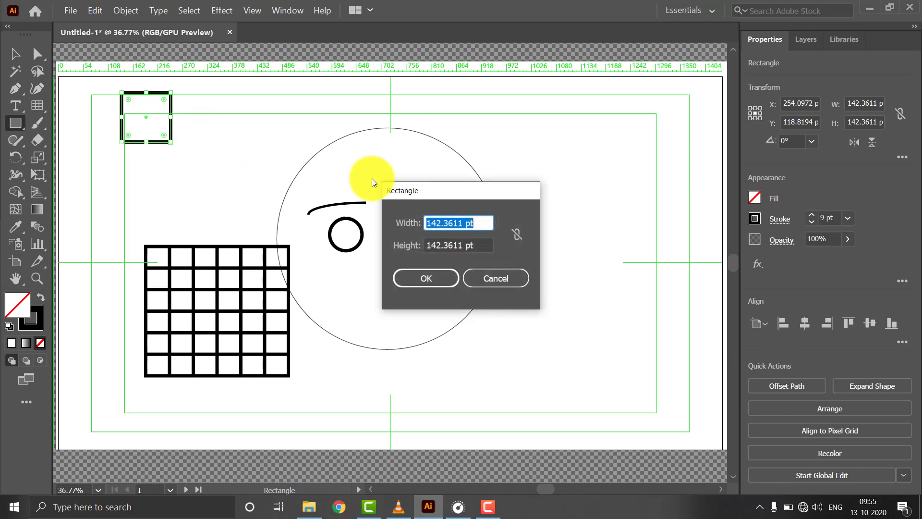
{"action": "left_click", "coordinate": [495, 277]}
Duplicate the square straight down so the copy sits directly below it, sharing an edge
{"action": "key", "text": "v"}
{"action": "left_click", "coordinate": [157, 120]}
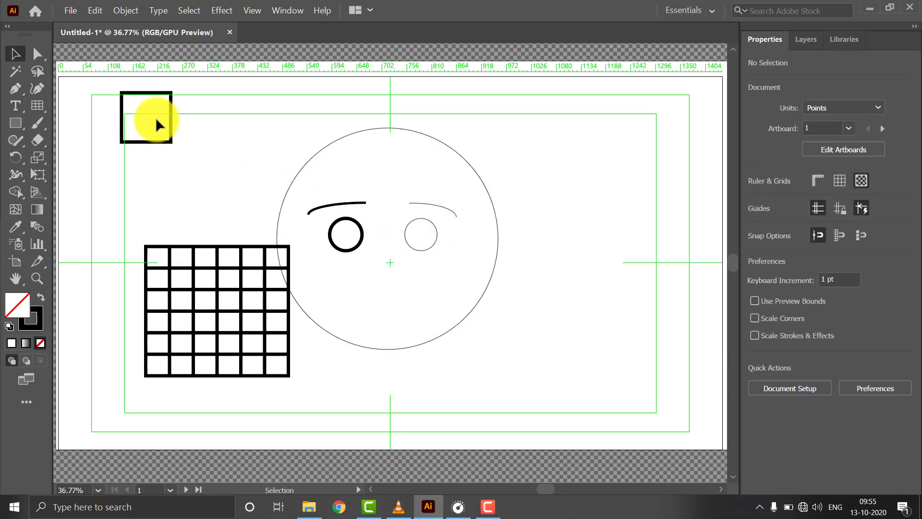
{"action": "left_click", "coordinate": [147, 142]}
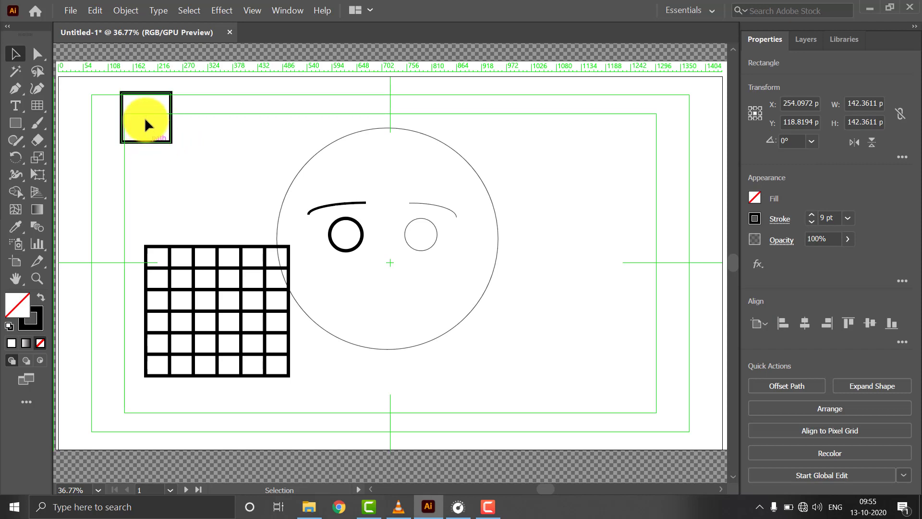
{"action": "left_click_drag", "start_coordinate": [146, 117], "coordinate": [146, 172]}
{"action": "left_click", "coordinate": [196, 166]}
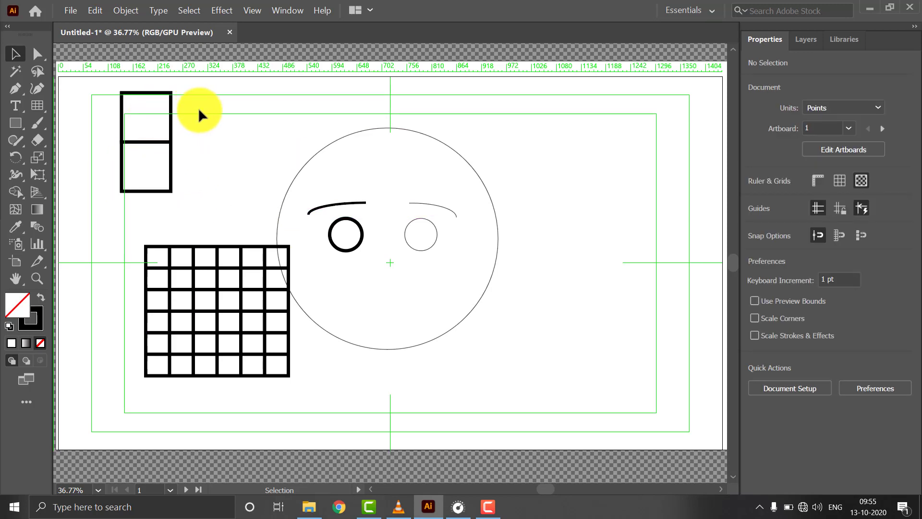
Select both stacked squares and duplicate the pair horizontally to form a second column on their right
{"action": "left_click_drag", "start_coordinate": [199, 114], "coordinate": [140, 179]}
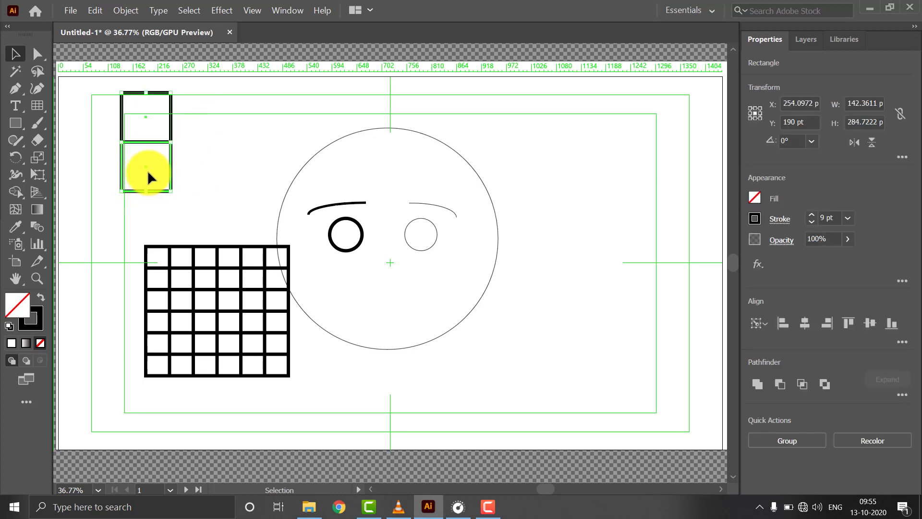
{"action": "left_click", "coordinate": [148, 170]}
{"action": "left_click_drag", "start_coordinate": [210, 111], "coordinate": [152, 166]}
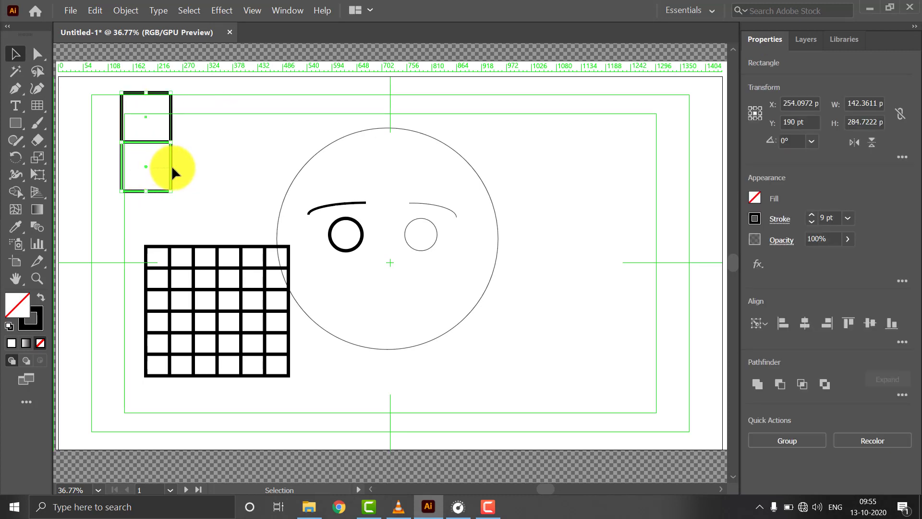
{"action": "left_click", "coordinate": [148, 168]}
{"action": "left_click", "coordinate": [171, 167]}
{"action": "left_click_drag", "start_coordinate": [232, 121], "coordinate": [136, 180]}
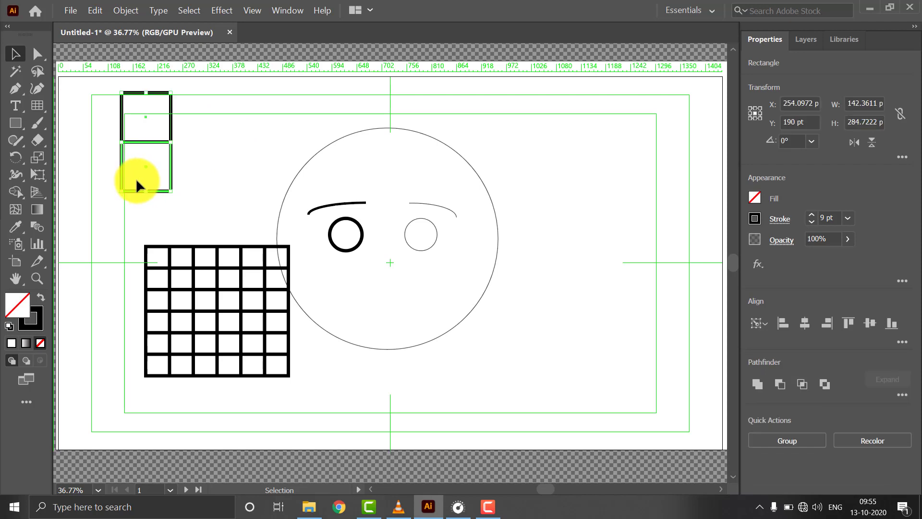
{"action": "left_click", "coordinate": [150, 174]}
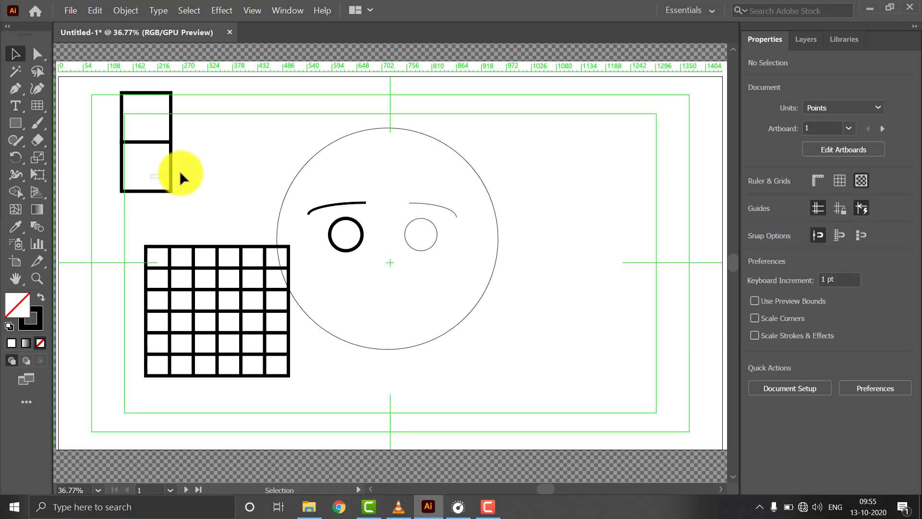
{"action": "left_click", "coordinate": [171, 169]}
{"action": "left_click_drag", "start_coordinate": [199, 107], "coordinate": [140, 165]}
{"action": "left_click", "coordinate": [143, 168]}
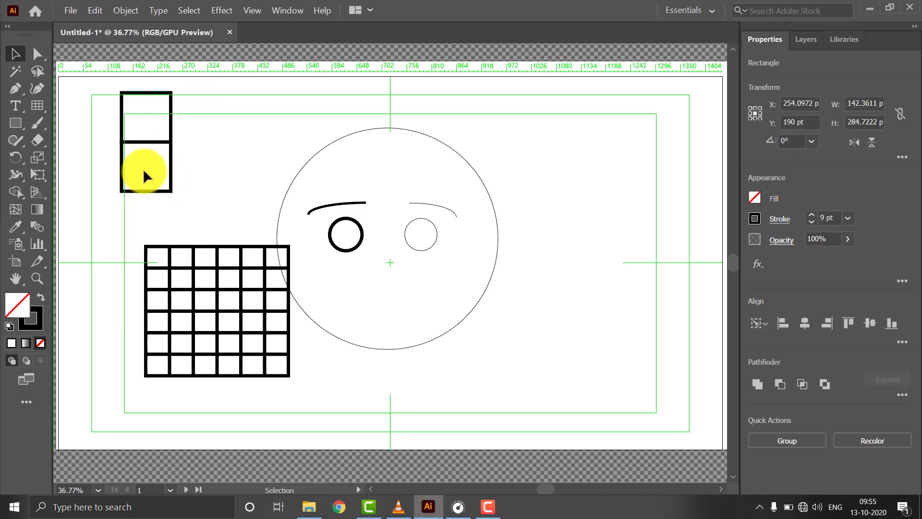
{"action": "left_click_drag", "start_coordinate": [219, 114], "coordinate": [203, 191]}
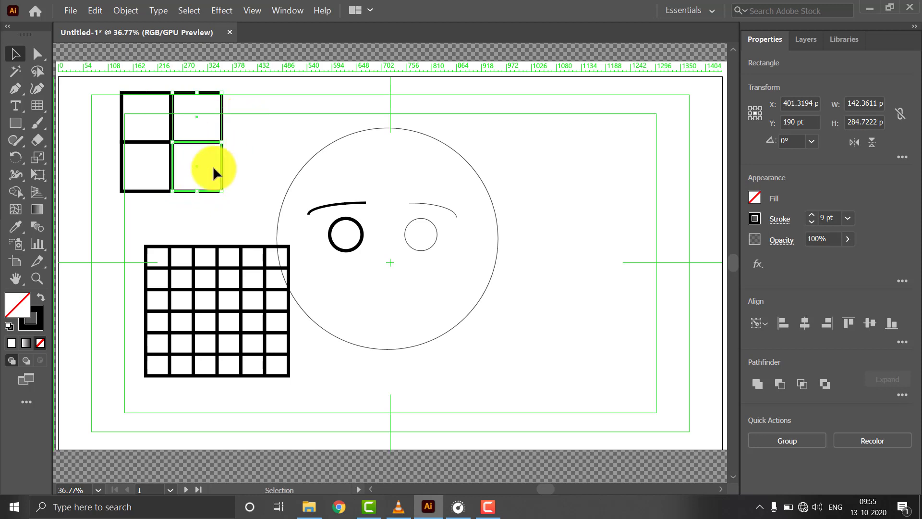
Select the second column of squares and duplicate it 142.36 pt horizontally to the right as a third column
{"action": "left_click", "coordinate": [243, 195]}
{"action": "left_click_drag", "start_coordinate": [267, 128], "coordinate": [197, 199]}
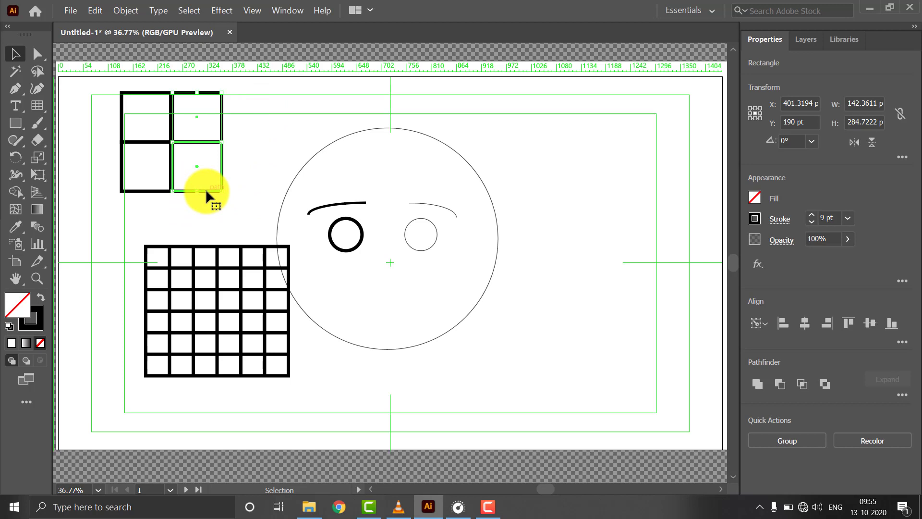
{"action": "left_click_drag", "start_coordinate": [207, 191], "coordinate": [258, 187]}
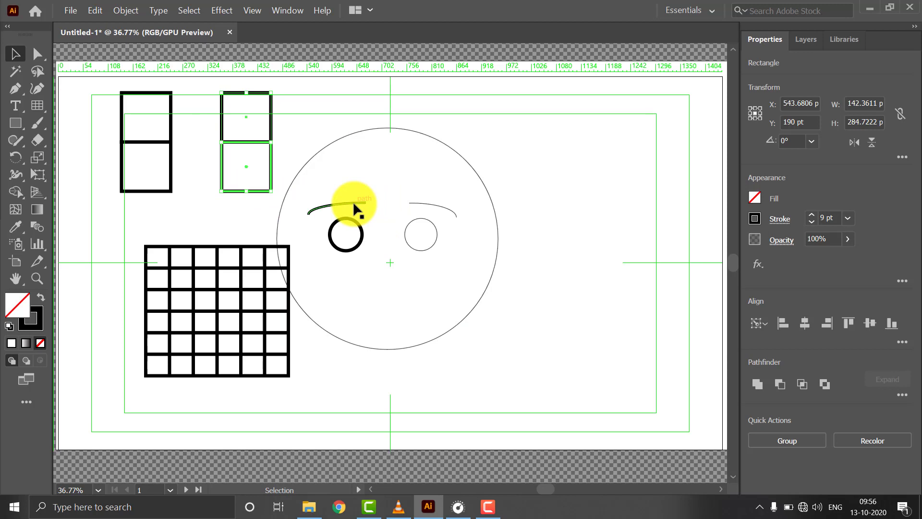
{"action": "mouse_move", "coordinate": [270, 189]}
{"action": "left_mouse_down"}
{"action": "mouse_move", "coordinate": [220, 189]}
{"action": "mouse_move", "coordinate": [262, 193]}
{"action": "left_mouse_up"}
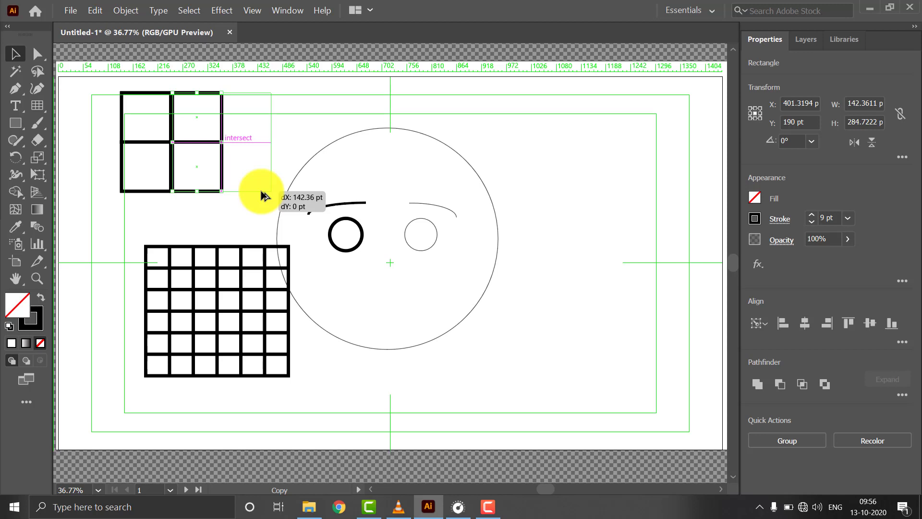
{"action": "left_click_drag", "start_coordinate": [261, 192], "coordinate": [260, 190]}
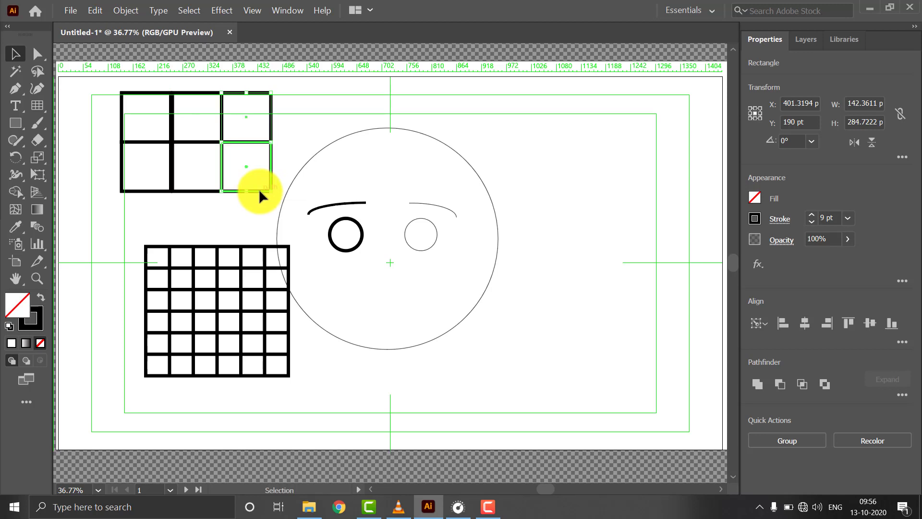
Move the third column's lower square out of the grid and undo the move
{"action": "left_click", "coordinate": [342, 116]}
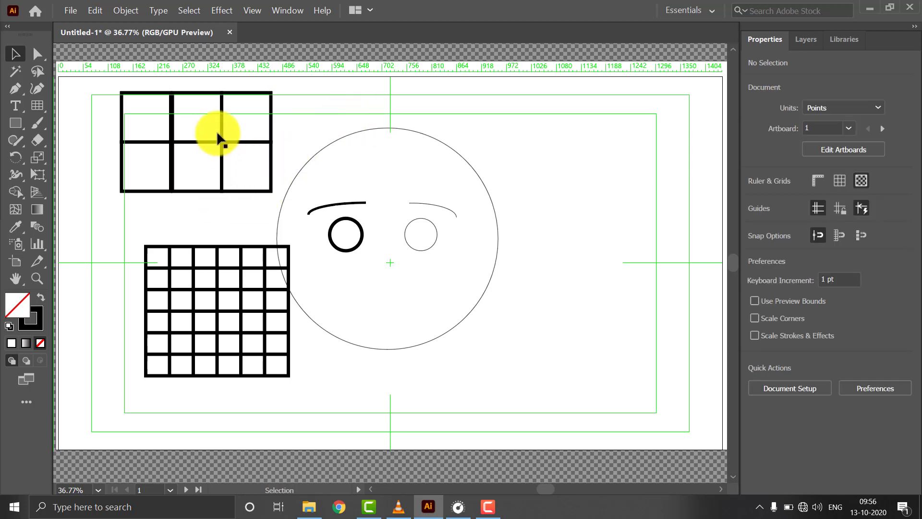
{"action": "left_click_drag", "start_coordinate": [252, 191], "coordinate": [306, 196]}
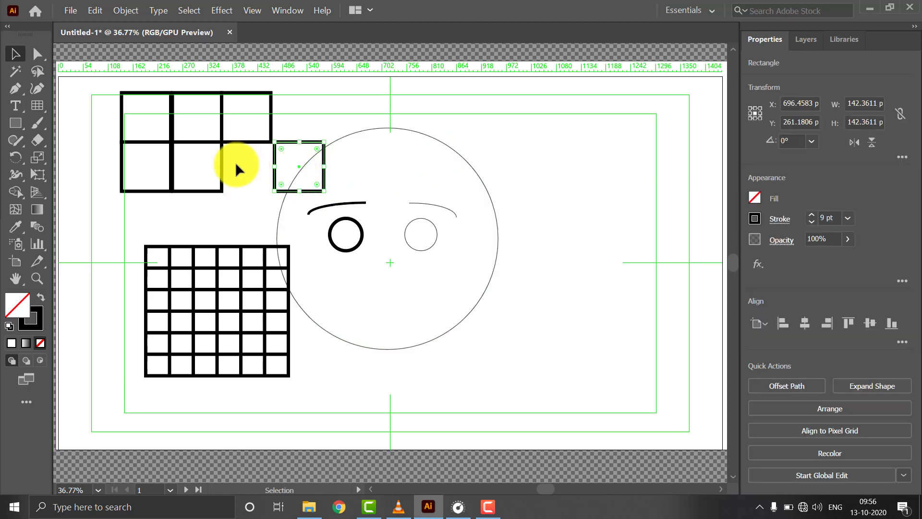
{"action": "key", "text": "ctrl+z"}
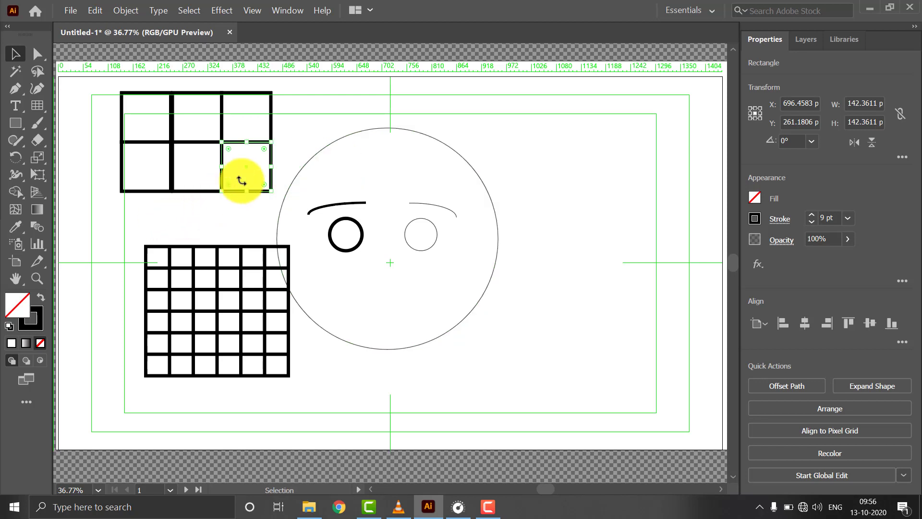
{"action": "left_click", "coordinate": [307, 108]}
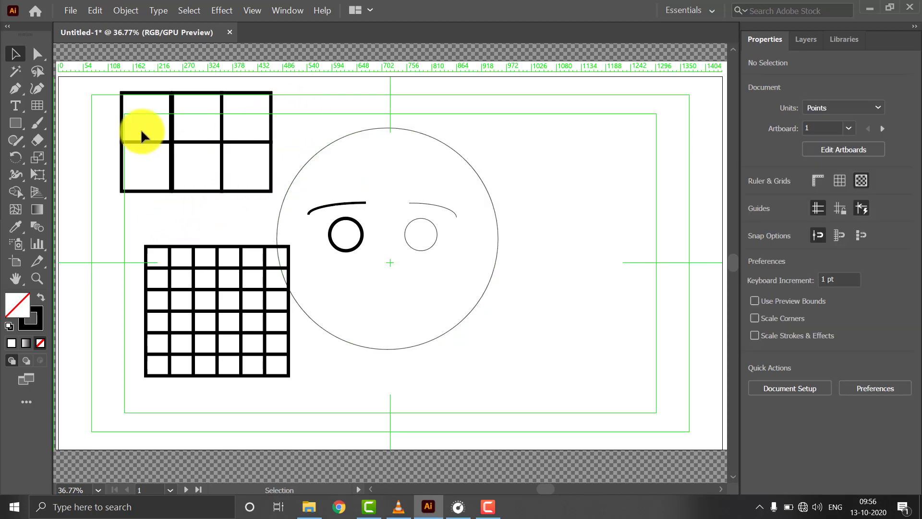
Fill the upper middle square of the six-square grid with bright red
{"action": "left_click", "coordinate": [177, 132]}
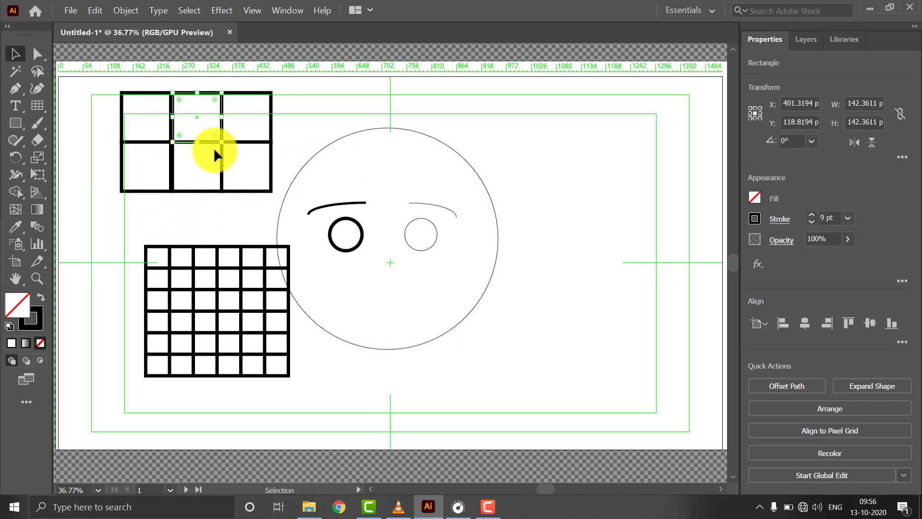
{"action": "double_click", "coordinate": [21, 303]}
{"action": "left_click_drag", "start_coordinate": [556, 196], "coordinate": [715, 160]}
{"action": "left_click", "coordinate": [859, 158]}
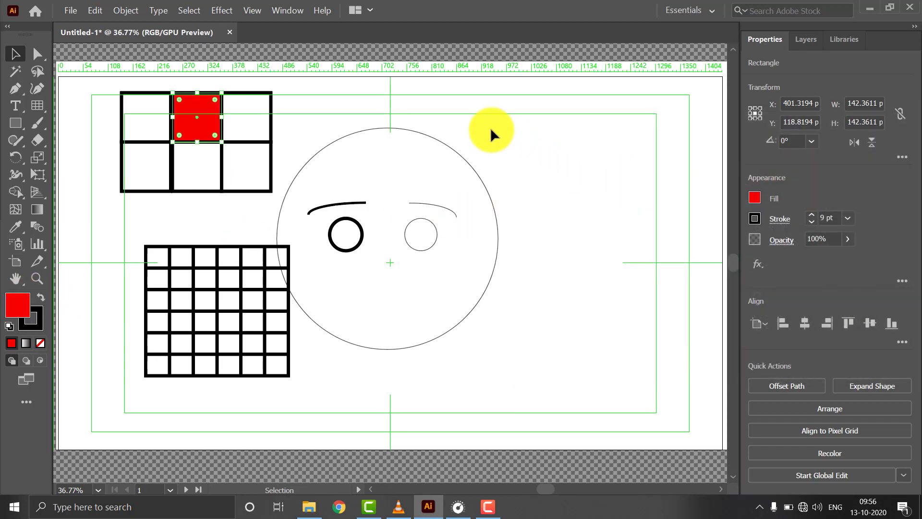
{"action": "left_click", "coordinate": [346, 103]}
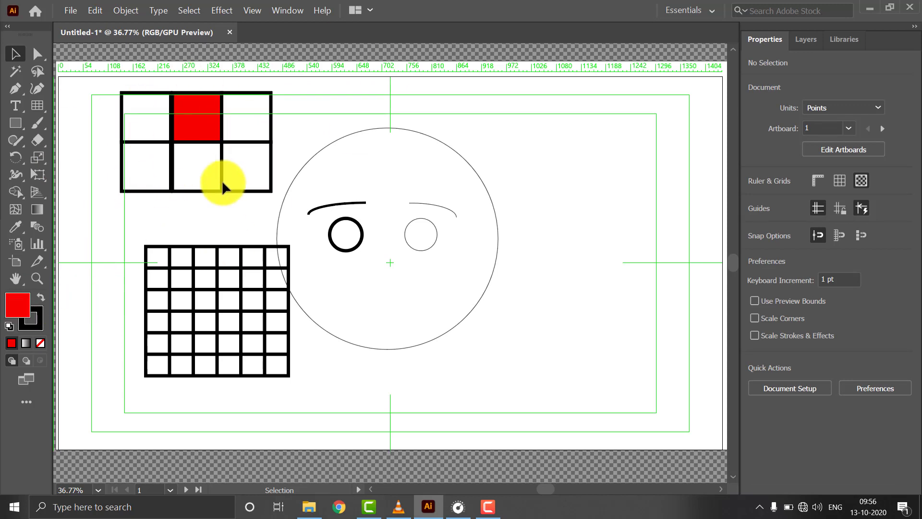
{"action": "left_click_drag", "start_coordinate": [166, 131], "coordinate": [322, 212]}
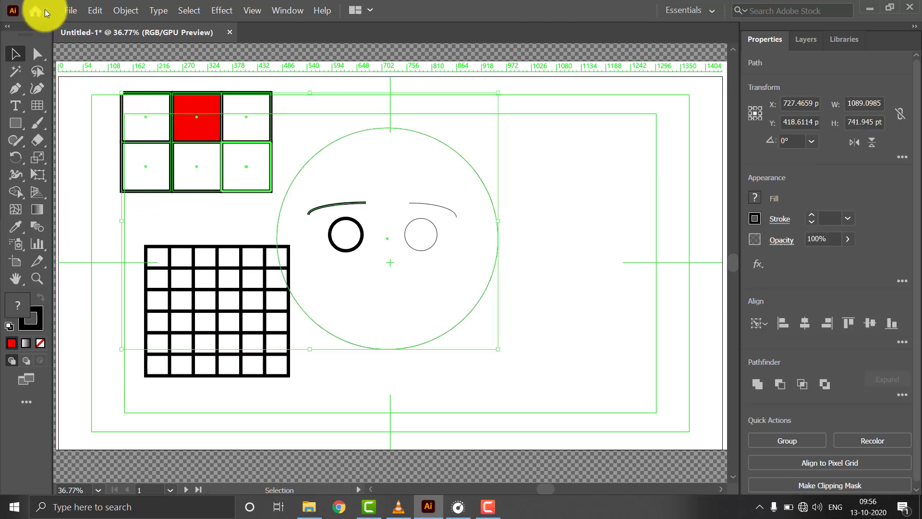
{"action": "left_click", "coordinate": [63, 11]}
{"action": "left_click", "coordinate": [333, 83]}
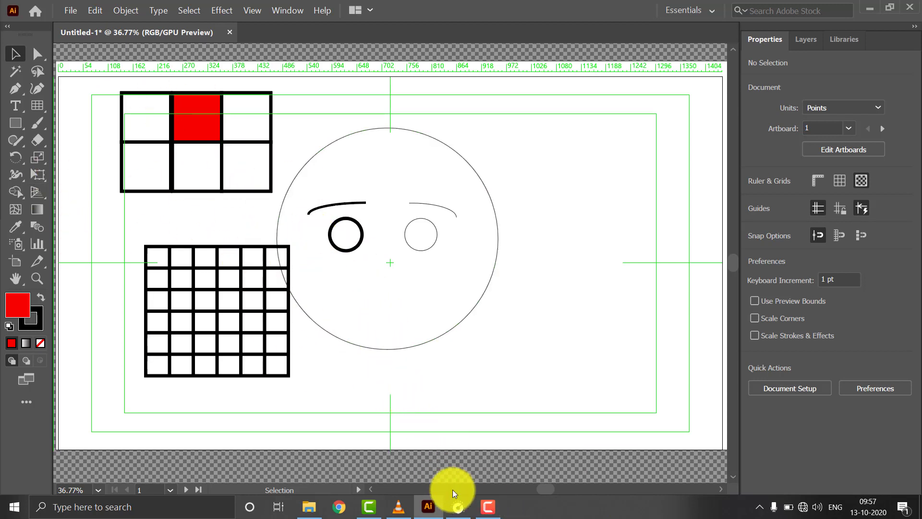
{"action": "left_click", "coordinate": [488, 505]}
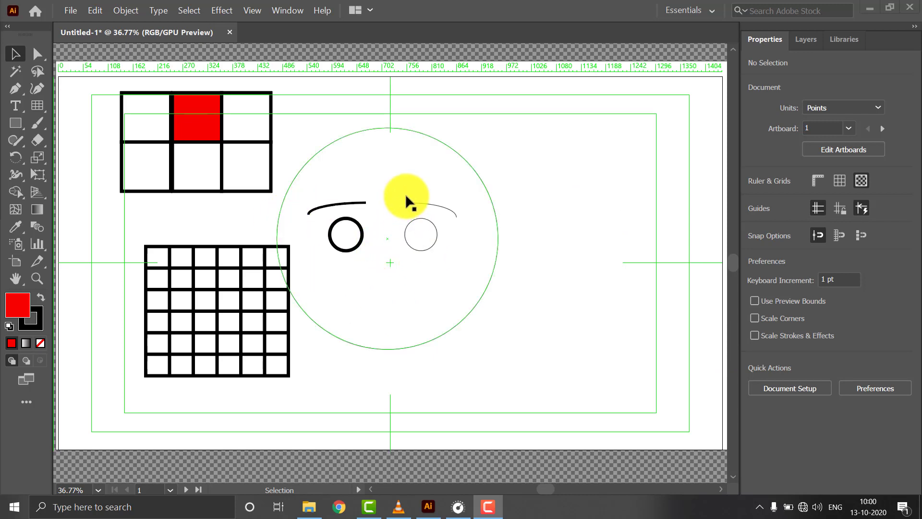
Set the cap of the left eyebrow's thick stroke to Round Cap
{"action": "scroll", "coordinate": [356, 211], "scroll_direction": "up", "scroll_amount": 5}
{"action": "scroll", "coordinate": [356, 212], "scroll_direction": "down", "scroll_amount": 1}
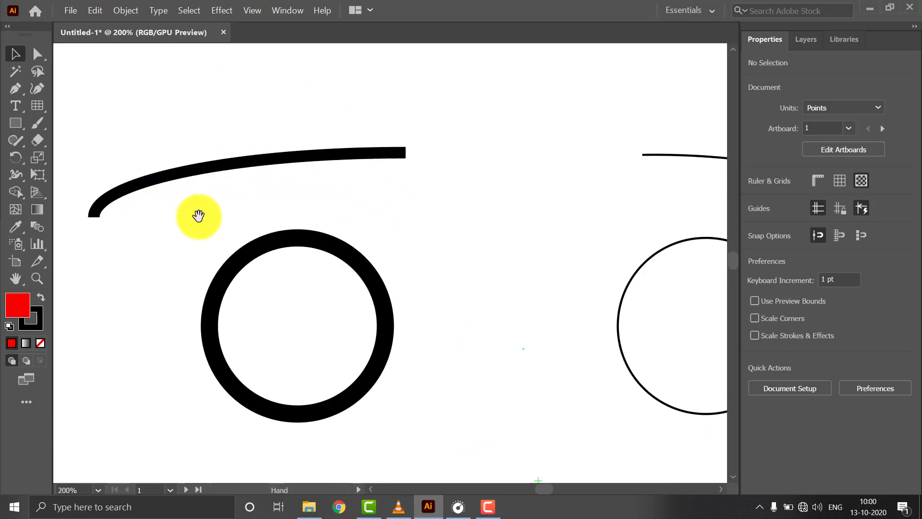
{"action": "left_click_drag", "start_coordinate": [267, 226], "coordinate": [316, 227]}
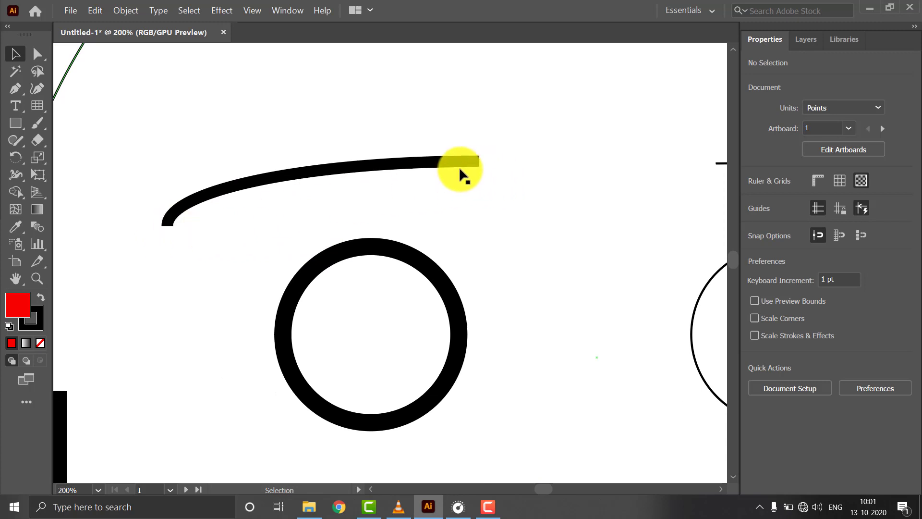
{"action": "left_click", "coordinate": [483, 165]}
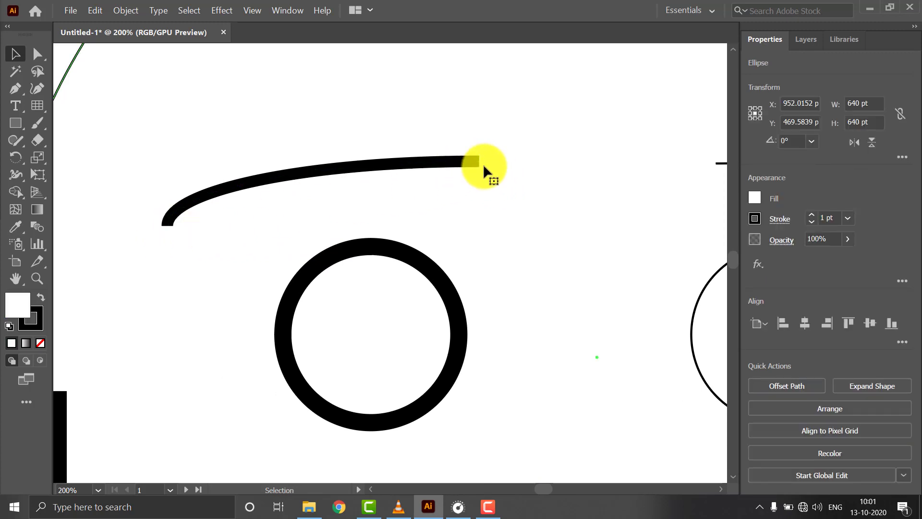
{"action": "left_click", "coordinate": [447, 162]}
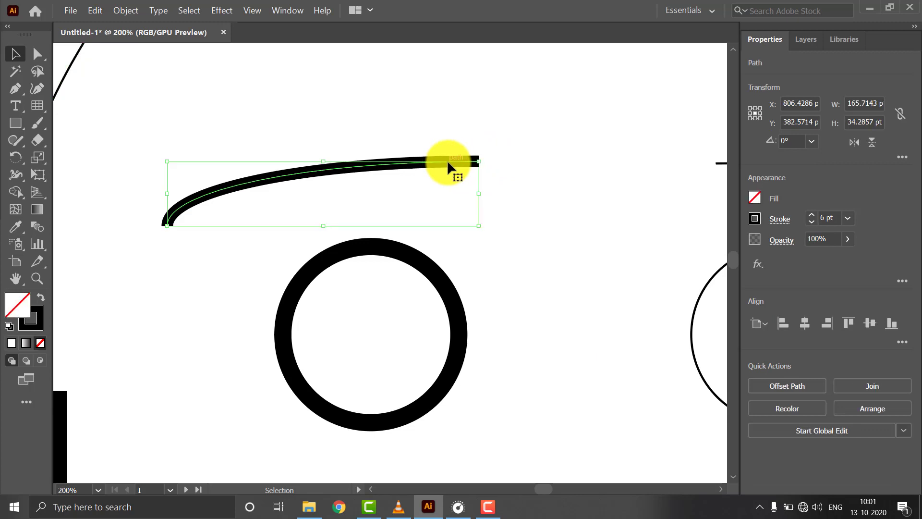
{"action": "left_click", "coordinate": [581, 198]}
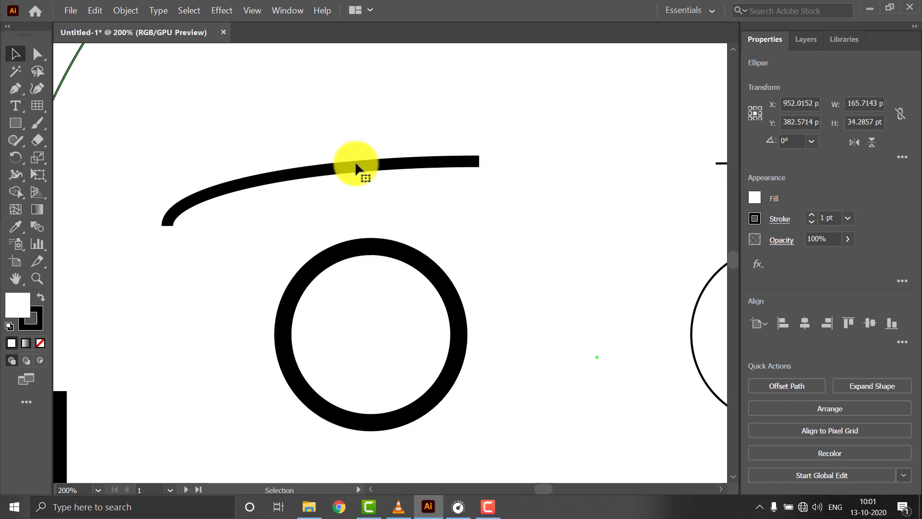
{"action": "left_click", "coordinate": [413, 163]}
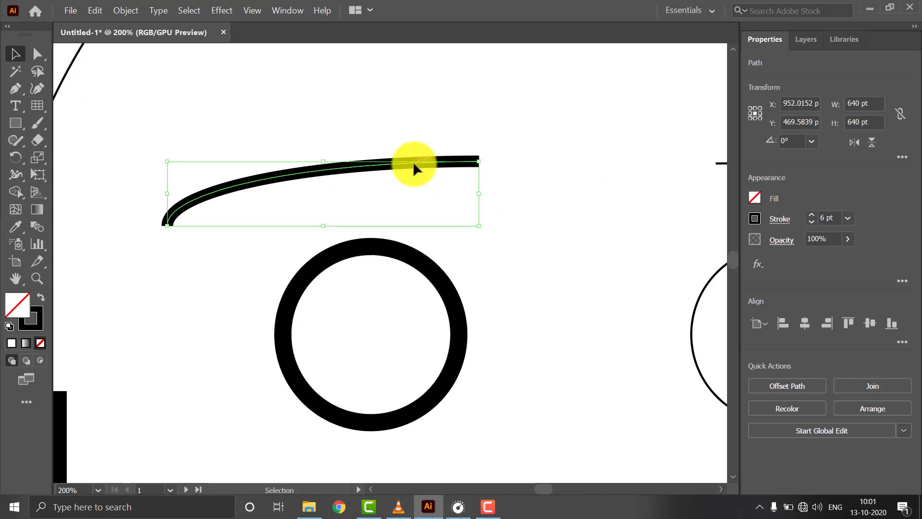
{"action": "left_click", "coordinate": [781, 220]}
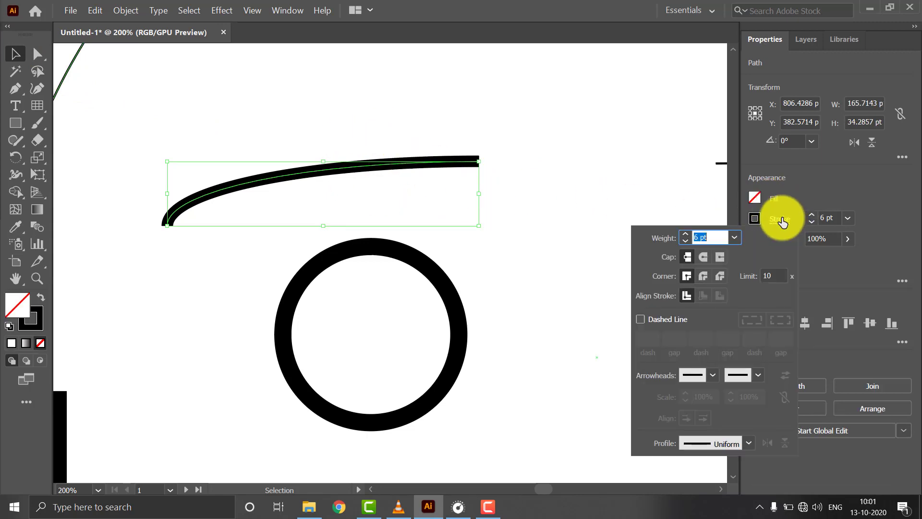
{"action": "left_click", "coordinate": [670, 259]}
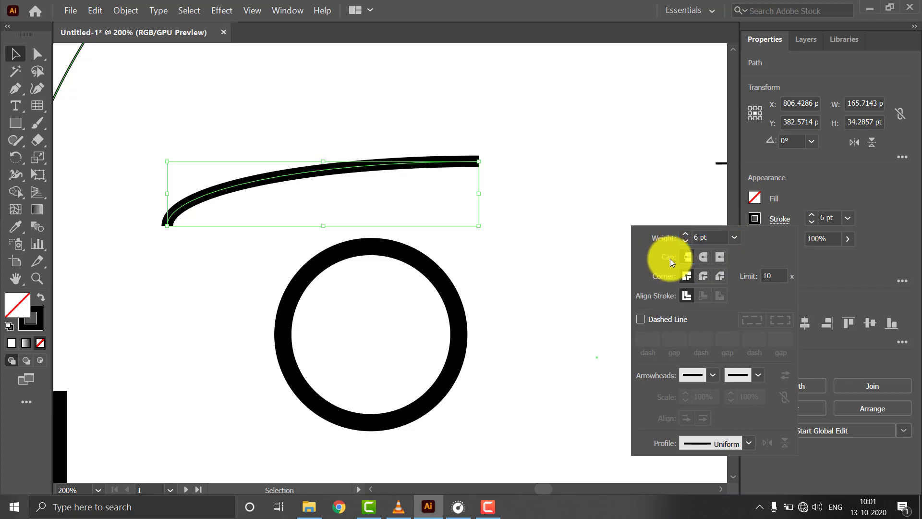
{"action": "left_click", "coordinate": [705, 256]}
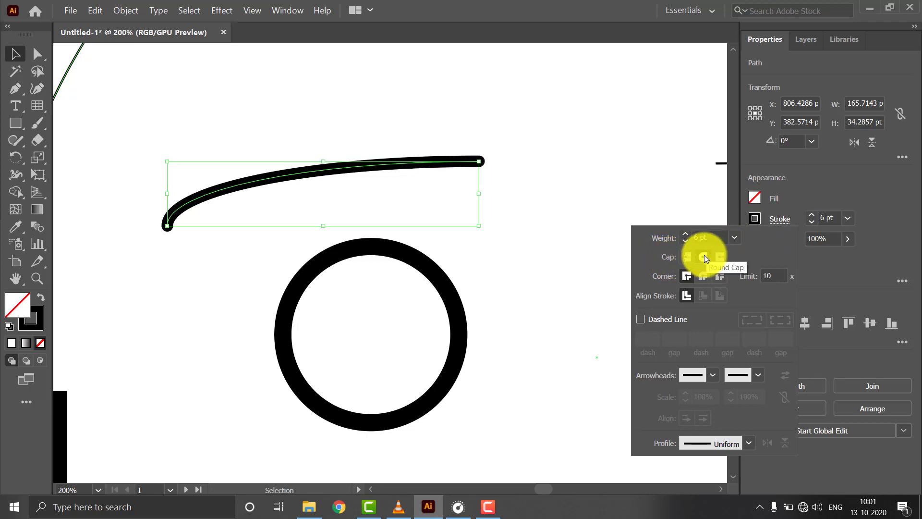
Compare the Projecting and Butt caps on the left eyebrow's stroke, then restore Round Cap and deselect the path
{"action": "left_click", "coordinate": [720, 258]}
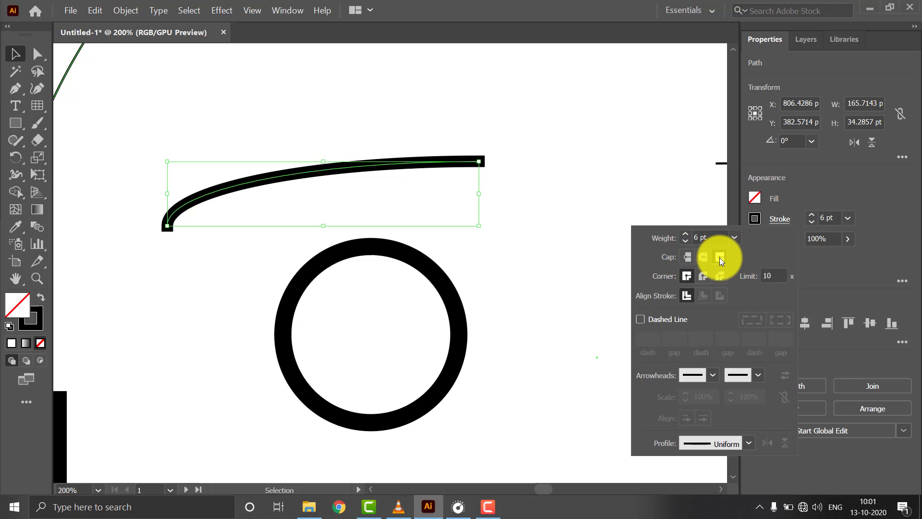
{"action": "left_click", "coordinate": [688, 258]}
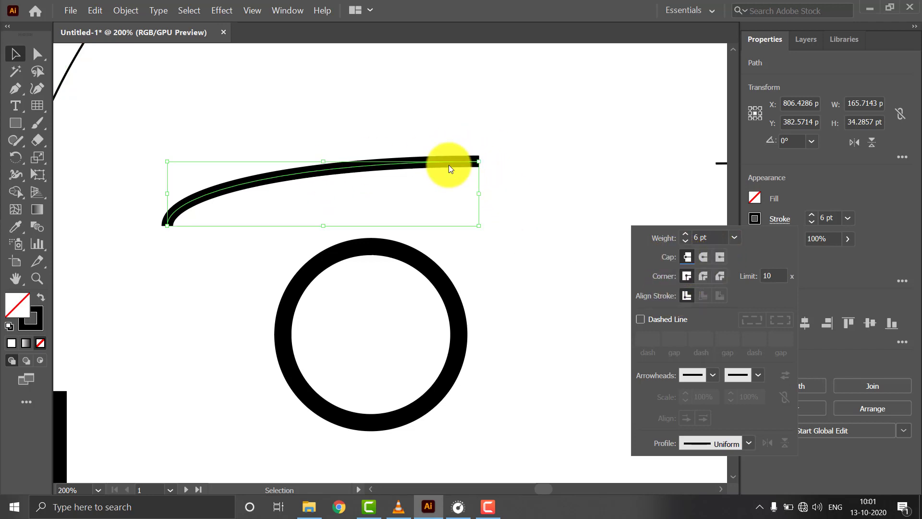
{"action": "left_click", "coordinate": [702, 258]}
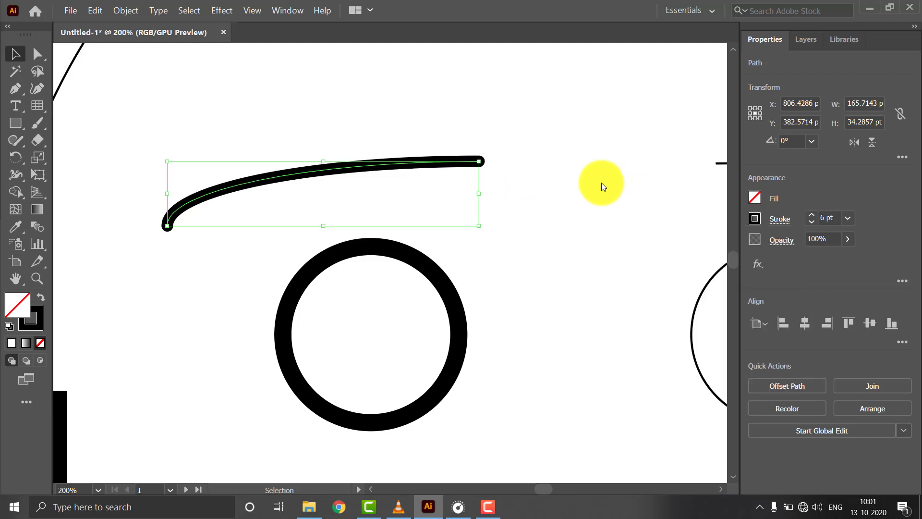
{"action": "left_click", "coordinate": [299, 163]}
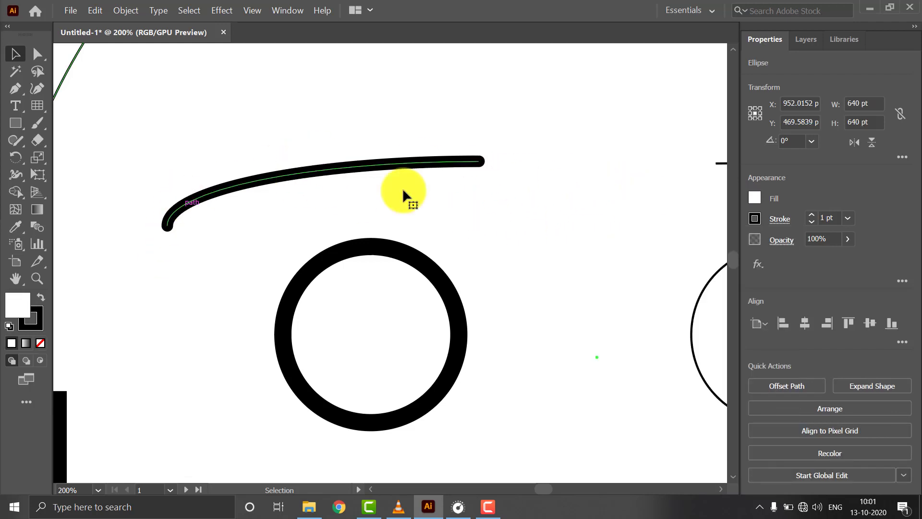
Draw an upright rectangle about 168 pt wide and 267 pt high near the artboard's upper-right corner, and deselect it
{"action": "scroll", "coordinate": [591, 287], "scroll_direction": "down", "scroll_amount": 3}
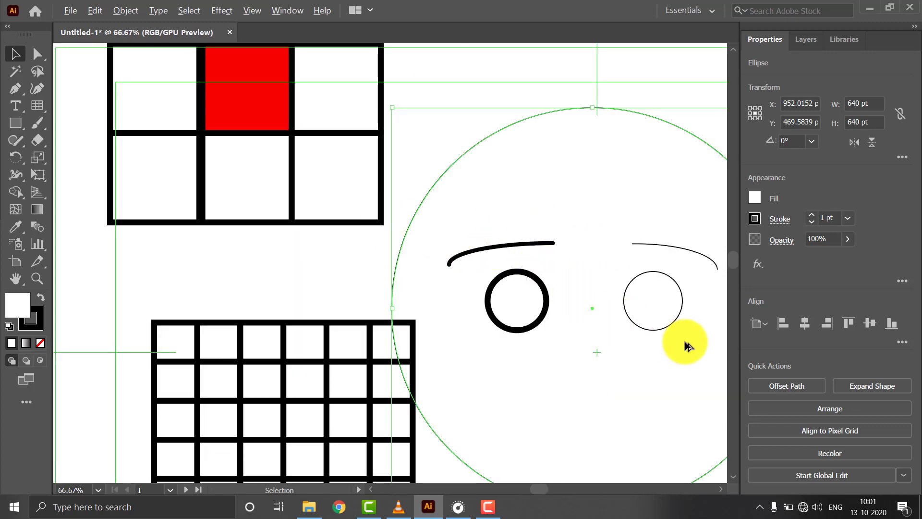
{"action": "scroll", "coordinate": [686, 346], "scroll_direction": "down", "scroll_amount": 2}
{"action": "scroll", "coordinate": [134, 237], "scroll_direction": "down", "scroll_amount": 1}
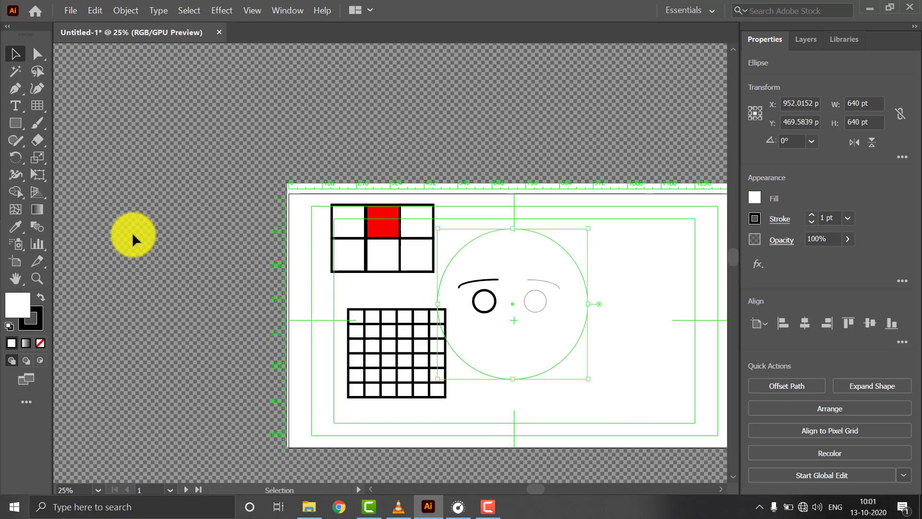
{"action": "key", "text": "ctrl+0"}
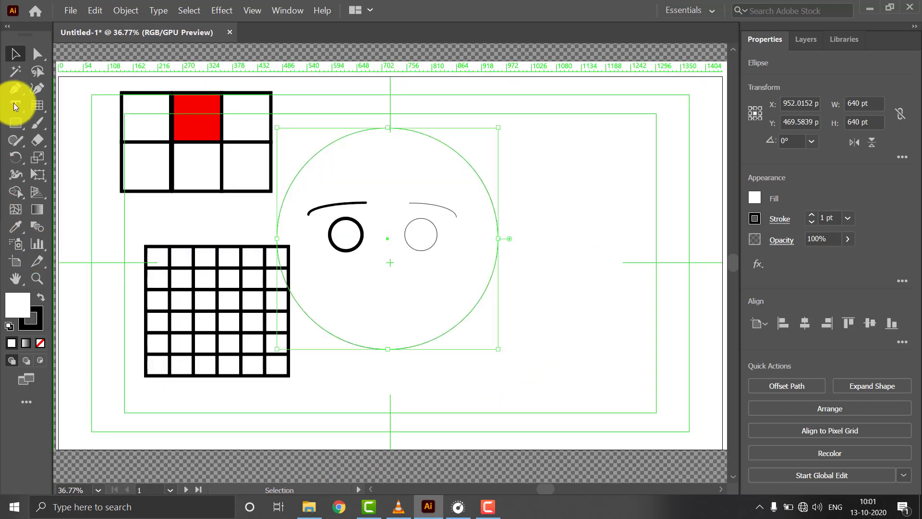
{"action": "left_click", "coordinate": [15, 123]}
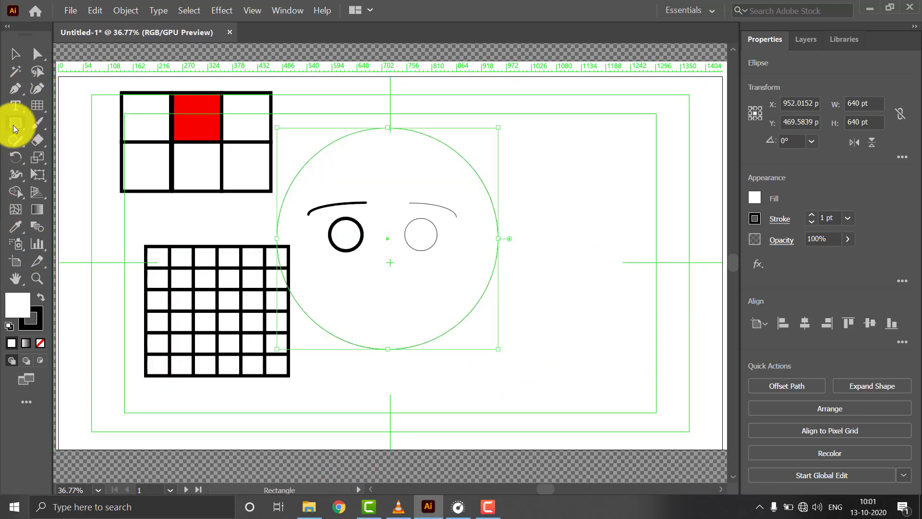
{"action": "left_click_drag", "start_coordinate": [582, 121], "coordinate": [640, 214]}
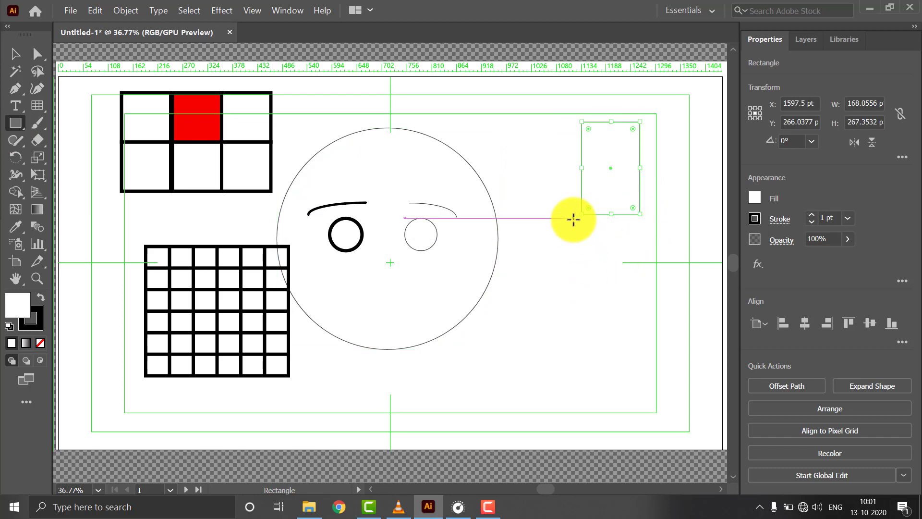
{"action": "key", "text": "v"}
{"action": "left_click", "coordinate": [687, 235]}
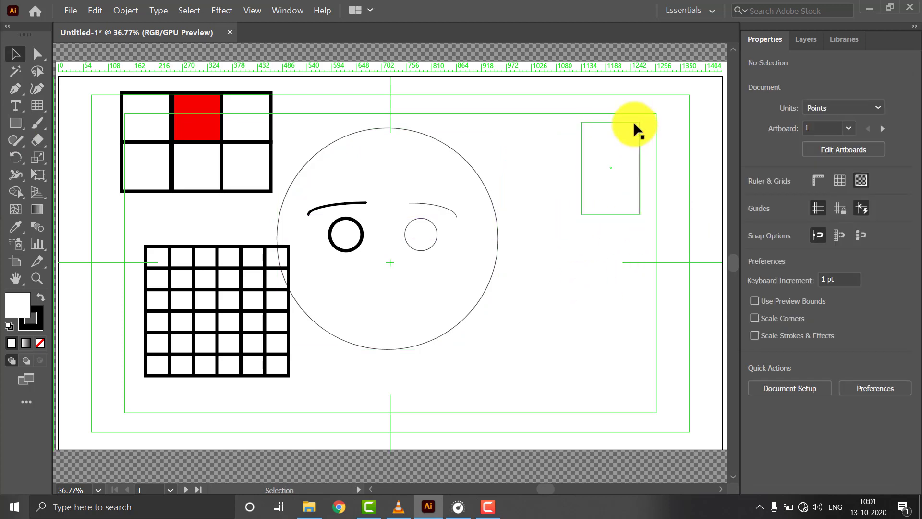
Examine the new rectangle's upper corners up close and view its stroke options
{"action": "left_click", "coordinate": [633, 122]}
{"action": "left_click", "coordinate": [779, 217]}
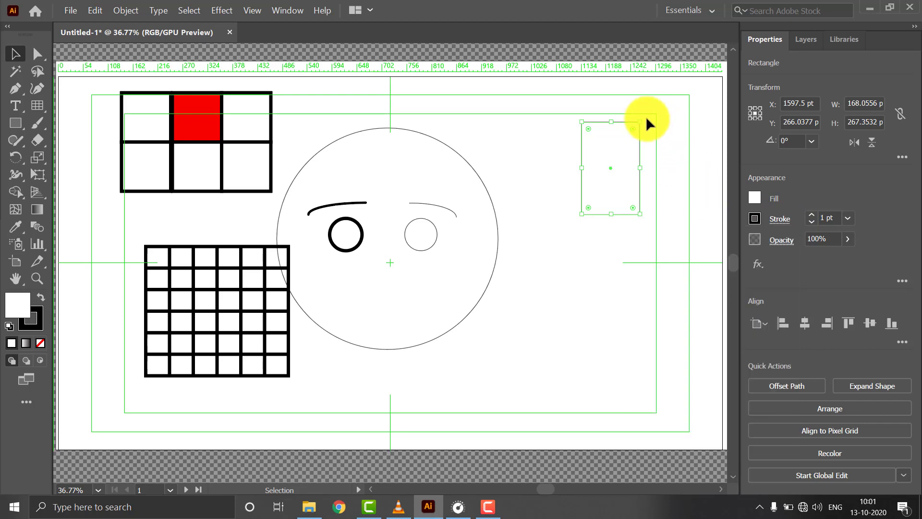
{"action": "scroll", "coordinate": [647, 116], "scroll_direction": "up", "scroll_amount": 6}
{"action": "left_click", "coordinate": [649, 169]}
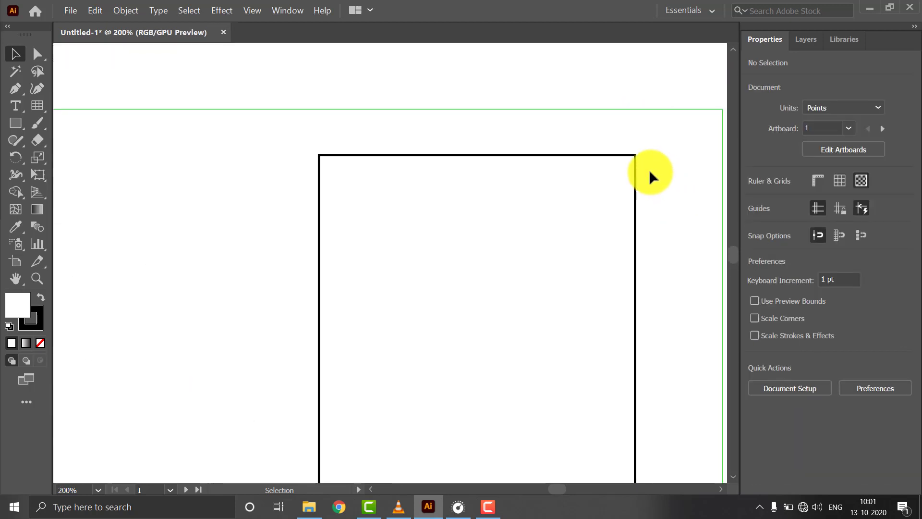
{"action": "left_click", "coordinate": [633, 157]}
{"action": "left_click", "coordinate": [780, 219]}
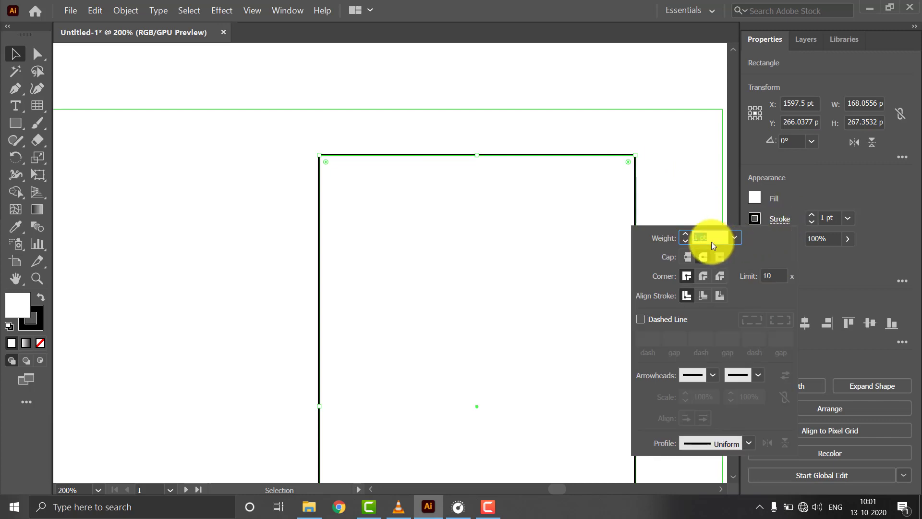
{"action": "left_click", "coordinate": [596, 191]}
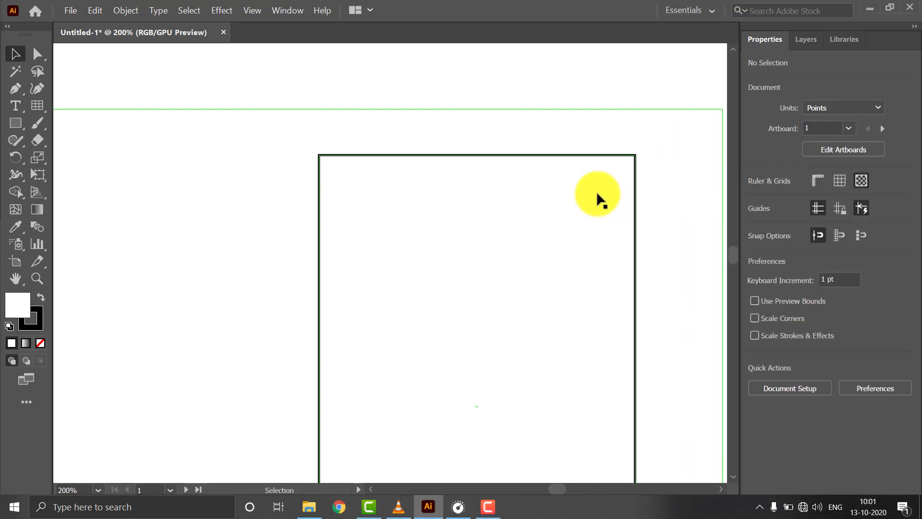
Round the rectangle's corners by pulling its live corner handle inward, and deselect the shape
{"action": "left_click", "coordinate": [606, 188]}
{"action": "left_click_drag", "start_coordinate": [627, 161], "coordinate": [608, 183]}
{"action": "left_click", "coordinate": [720, 136]}
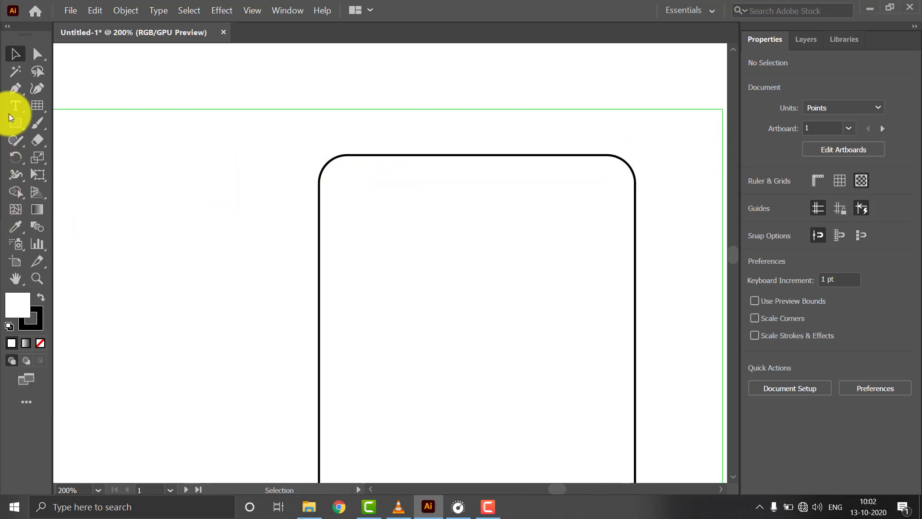
Draw a straight diagonal line about 117 pt wide and 54 pt high beside the rounded rectangle's upper-left corner with the Pen tool
{"action": "left_click", "coordinate": [16, 90]}
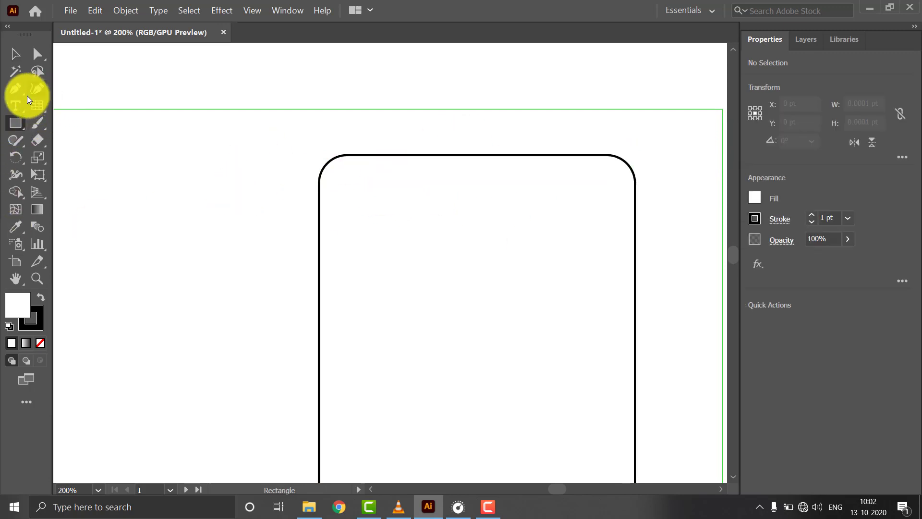
{"action": "left_click", "coordinate": [138, 201]}
{"action": "left_click", "coordinate": [359, 100]}
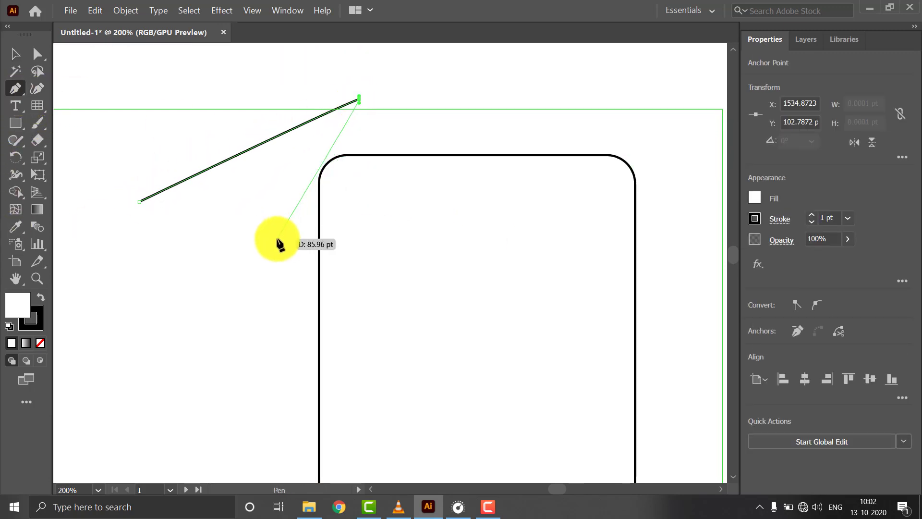
{"action": "key", "text": "v"}
{"action": "left_click", "coordinate": [191, 220]}
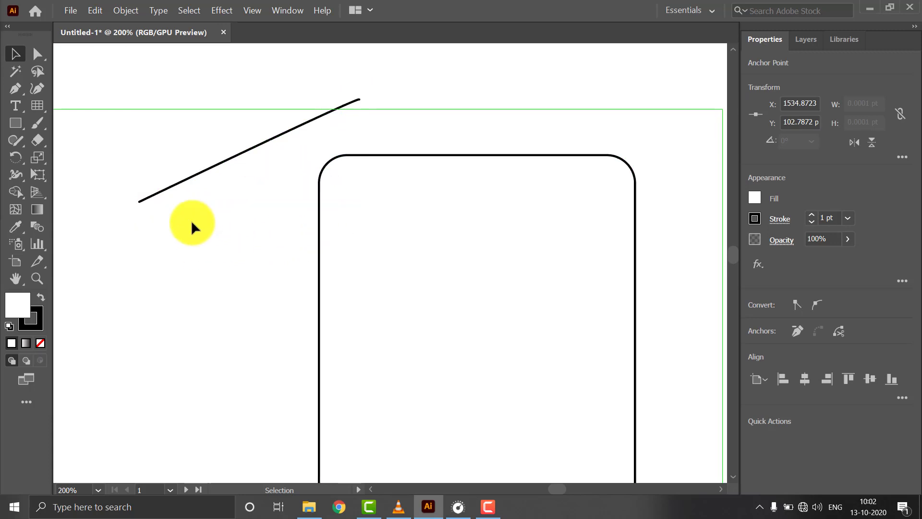
Give the diagonal line a Round Cap and an 18 pt stroke weight, and deselect it
{"action": "left_click", "coordinate": [162, 189]}
{"action": "left_click", "coordinate": [778, 219]}
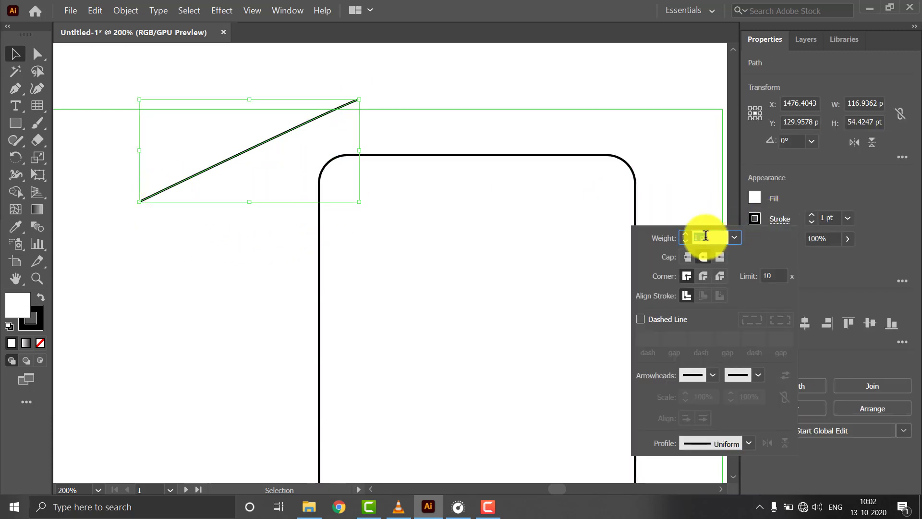
{"action": "left_click", "coordinate": [702, 258]}
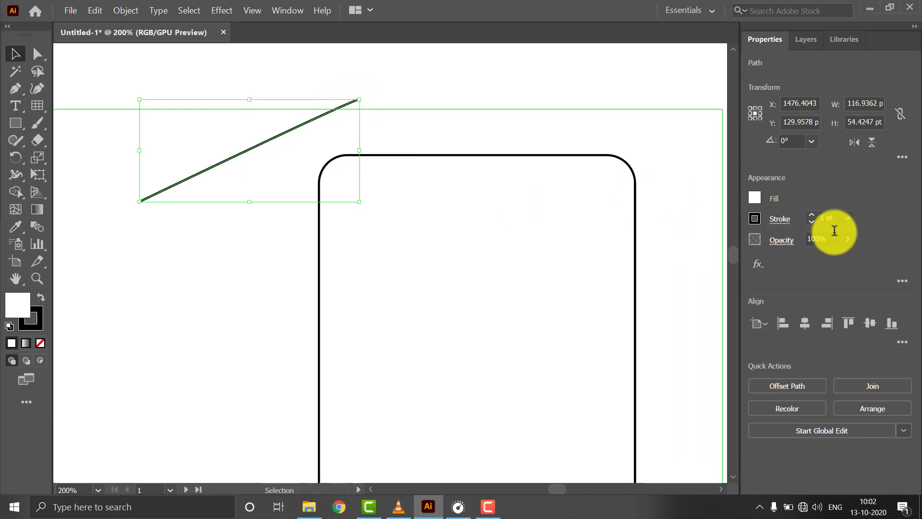
{"action": "left_click", "coordinate": [847, 218]}
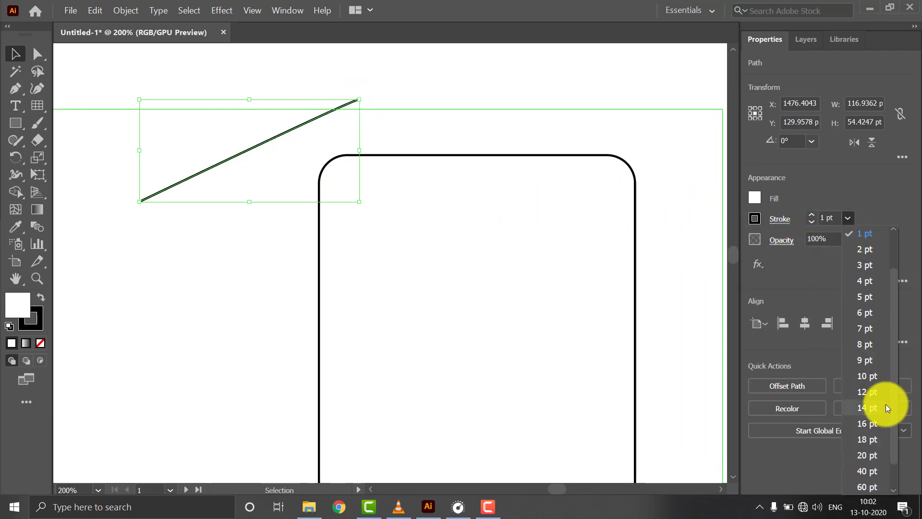
{"action": "left_click", "coordinate": [873, 426]}
{"action": "left_click", "coordinate": [487, 99]}
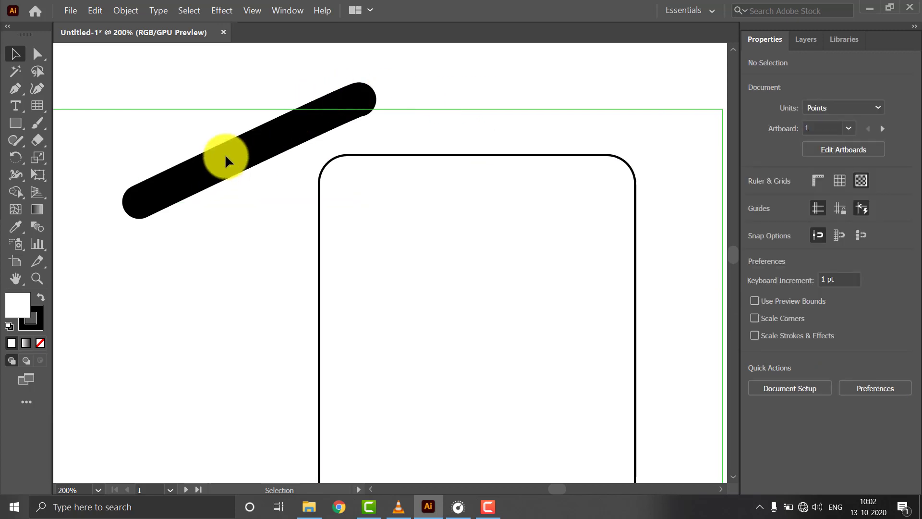
Compare the Butt and Projecting caps on the thick line's stroke, restore Round Cap, and deselect the line
{"action": "left_click", "coordinate": [229, 158]}
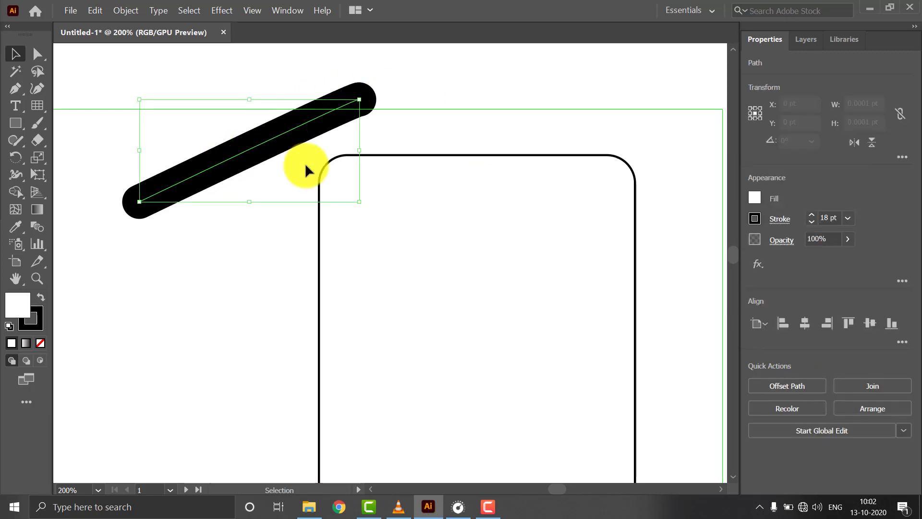
{"action": "left_click", "coordinate": [780, 219]}
{"action": "left_click", "coordinate": [686, 258]}
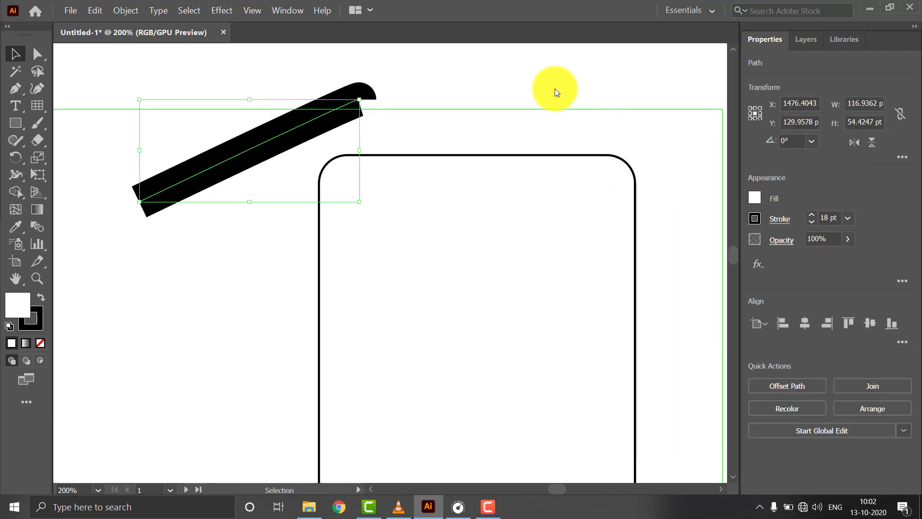
{"action": "left_click", "coordinate": [775, 221]}
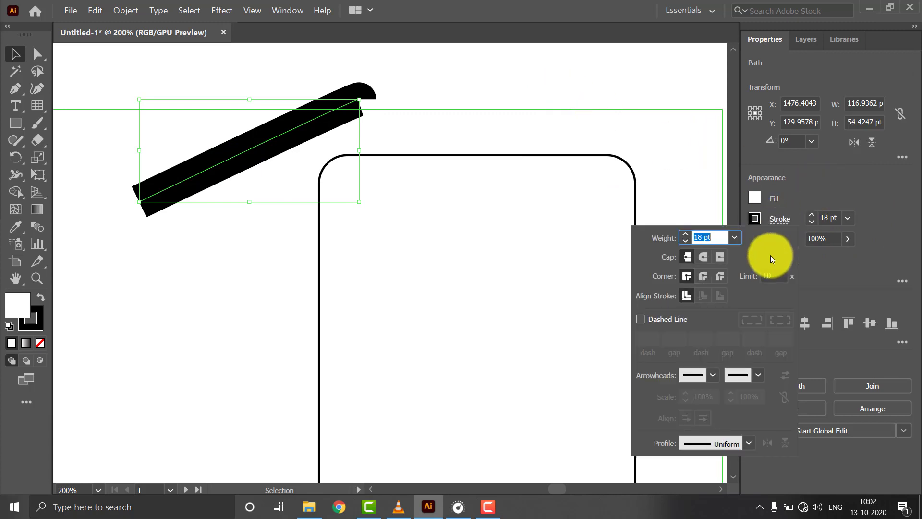
{"action": "left_click", "coordinate": [722, 258]}
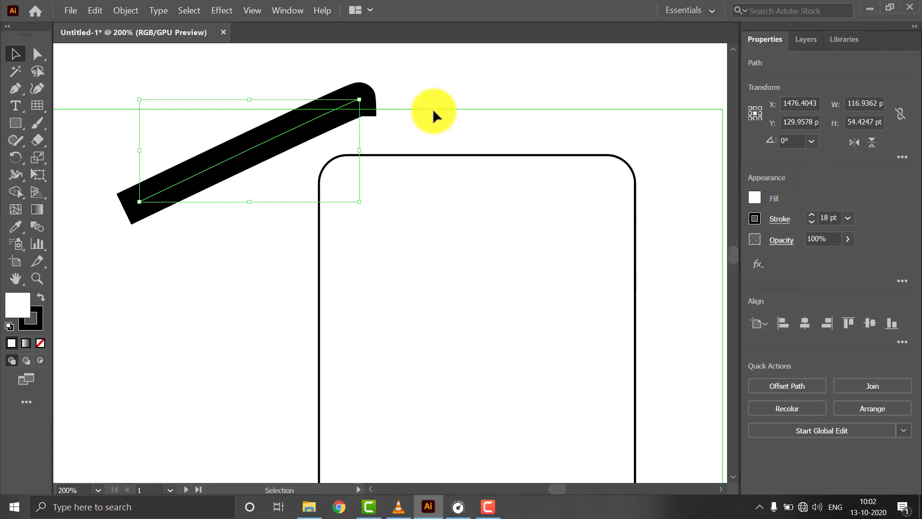
{"action": "left_click", "coordinate": [777, 219]}
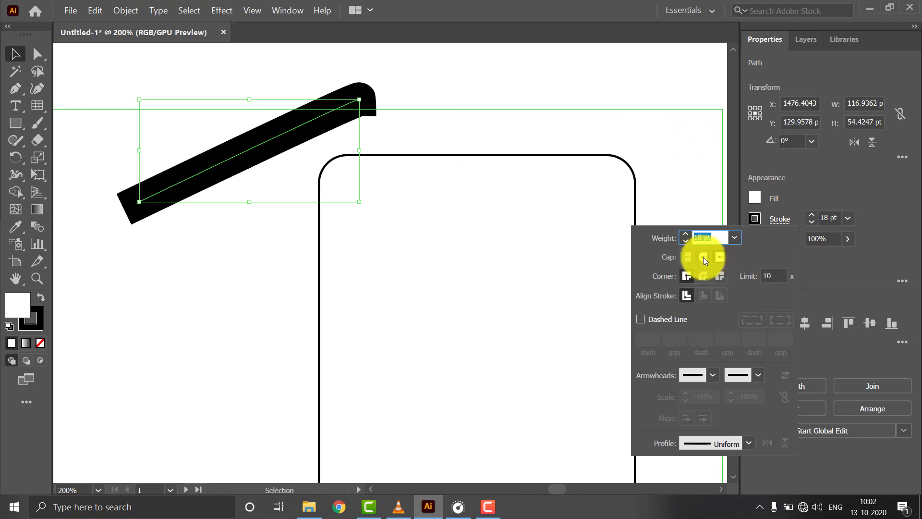
{"action": "left_click", "coordinate": [703, 257]}
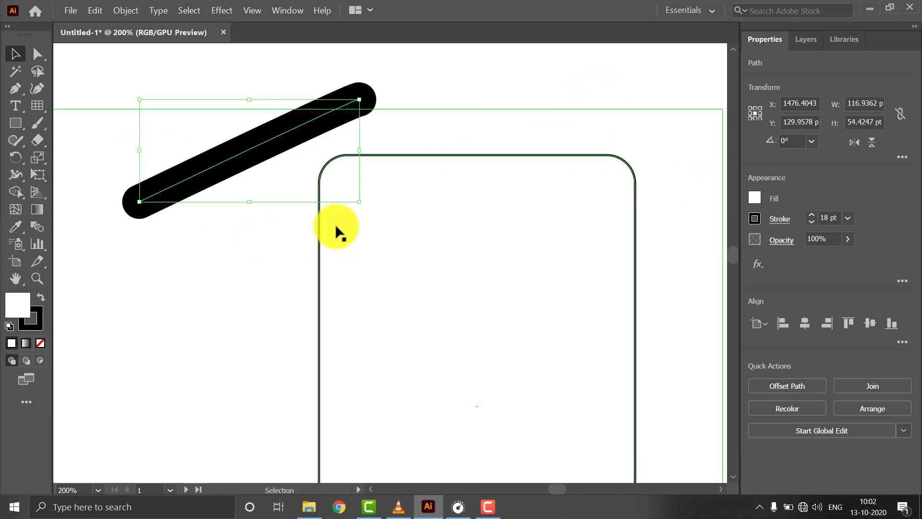
{"action": "left_click", "coordinate": [289, 243]}
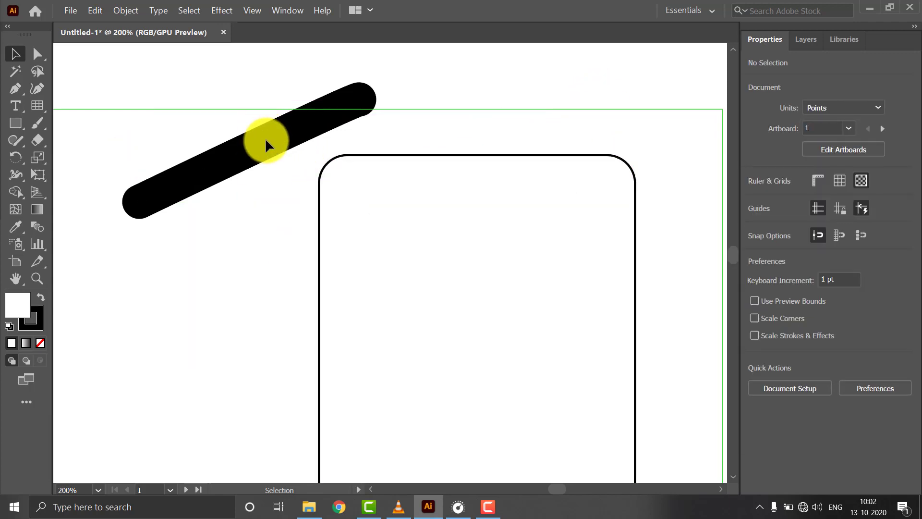
Rotate the thick line clockwise to nearly horizontal by its bounding box, and turn it nearly upright with the Rotate tool
{"action": "left_click", "coordinate": [349, 106]}
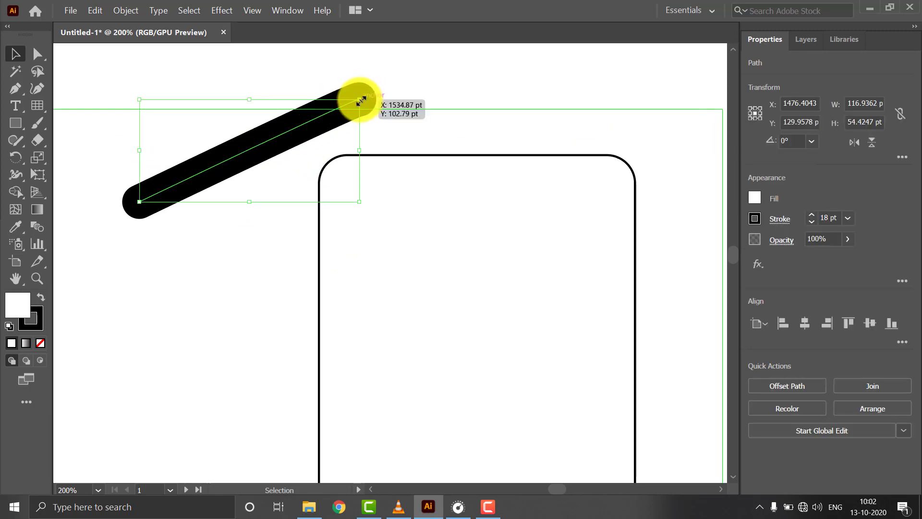
{"action": "left_click_drag", "start_coordinate": [363, 94], "coordinate": [387, 131]}
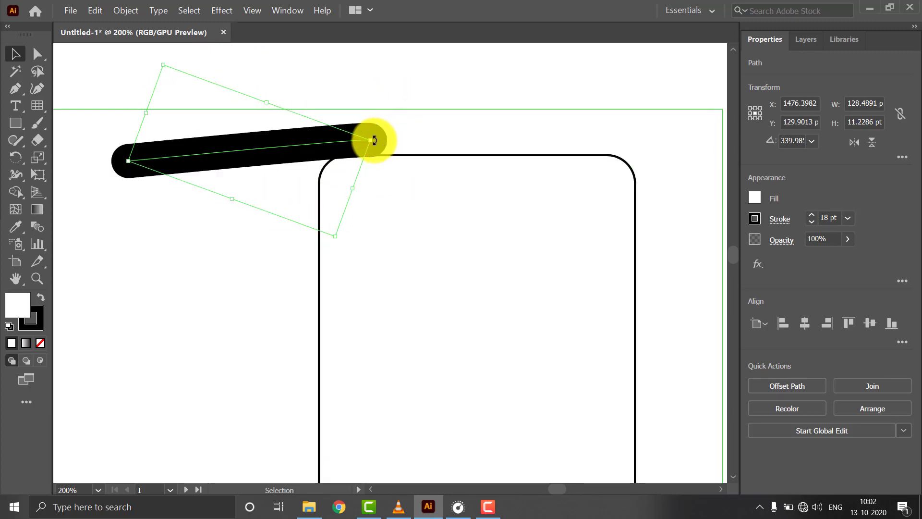
{"action": "left_click", "coordinate": [18, 157]}
{"action": "mouse_move", "coordinate": [255, 160]}
{"action": "left_mouse_down"}
{"action": "mouse_move", "coordinate": [219, 186]}
{"action": "mouse_move", "coordinate": [261, 155]}
{"action": "mouse_move", "coordinate": [243, 131]}
{"action": "mouse_move", "coordinate": [232, 144]}
{"action": "mouse_move", "coordinate": [247, 155]}
{"action": "left_mouse_up"}
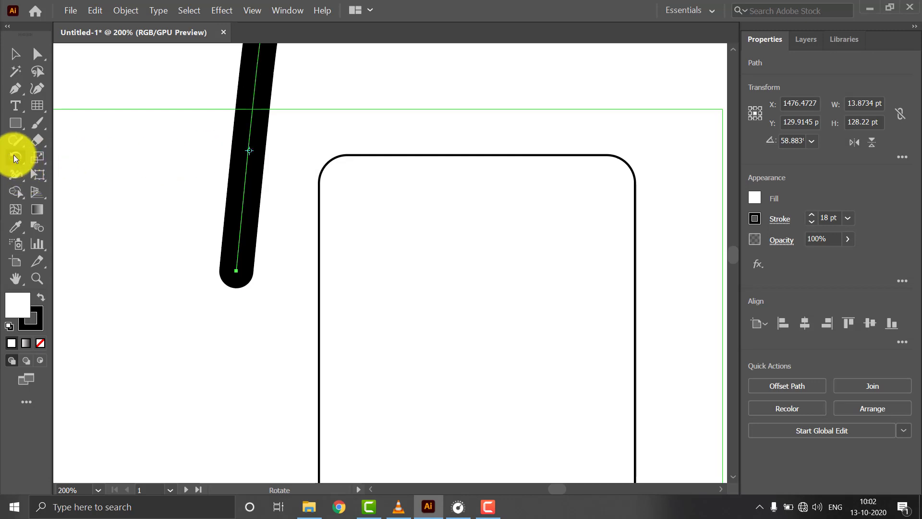
Turn the thick line back to a gentle upward slope by its bounding box
{"action": "key", "text": "e"}
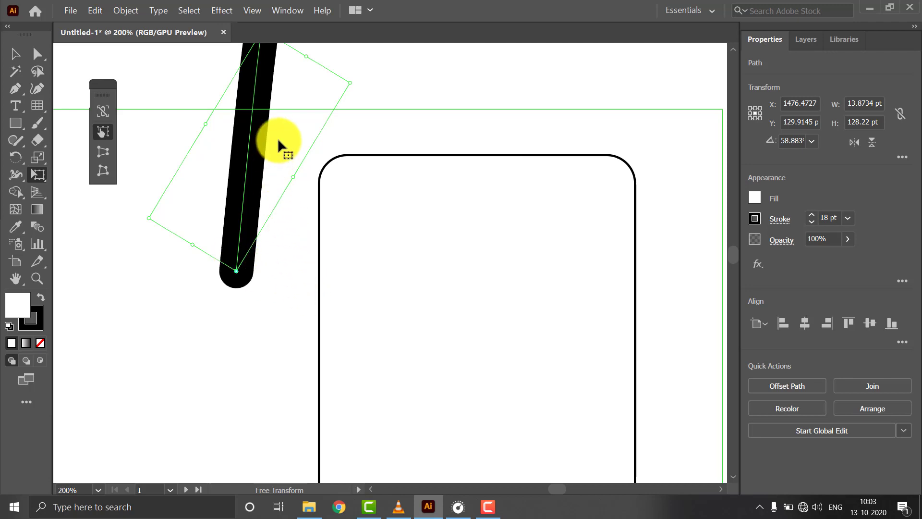
{"action": "key", "text": "v"}
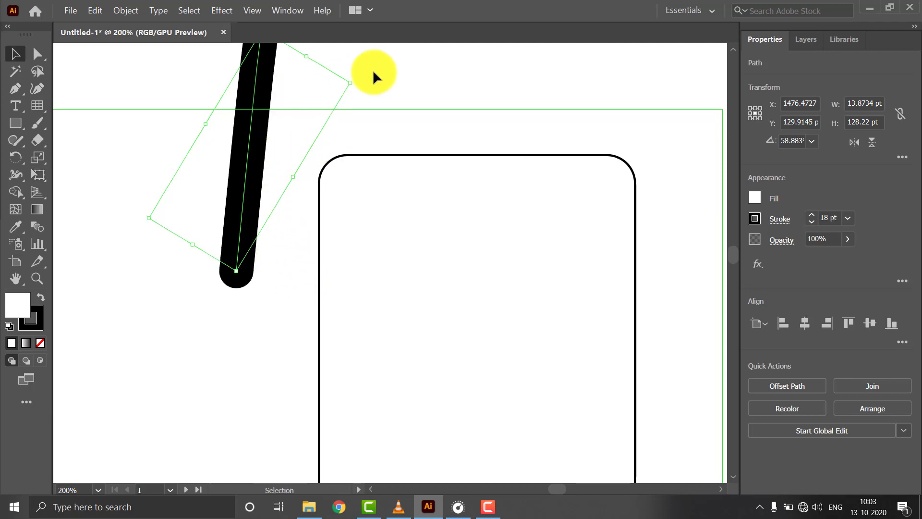
{"action": "left_click_drag", "start_coordinate": [356, 82], "coordinate": [353, 219]}
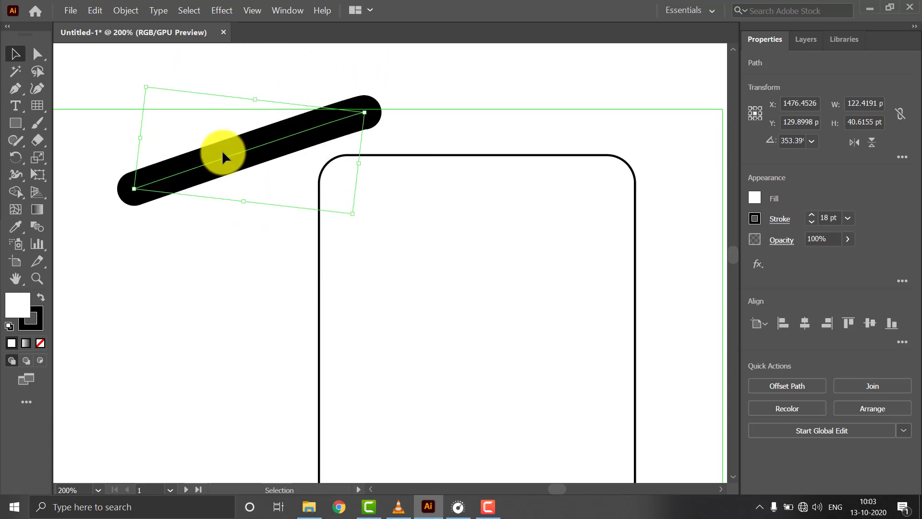
Tilt the thick line slightly steeper with the Rotate tool and move the rotation pivot to its upper-right end
{"action": "left_click", "coordinate": [16, 157]}
{"action": "mouse_move", "coordinate": [288, 153]}
{"action": "left_mouse_down"}
{"action": "mouse_move", "coordinate": [191, 187]}
{"action": "mouse_move", "coordinate": [232, 189]}
{"action": "mouse_move", "coordinate": [222, 191]}
{"action": "mouse_move", "coordinate": [231, 154]}
{"action": "mouse_move", "coordinate": [223, 144]}
{"action": "mouse_move", "coordinate": [247, 148]}
{"action": "left_mouse_up"}
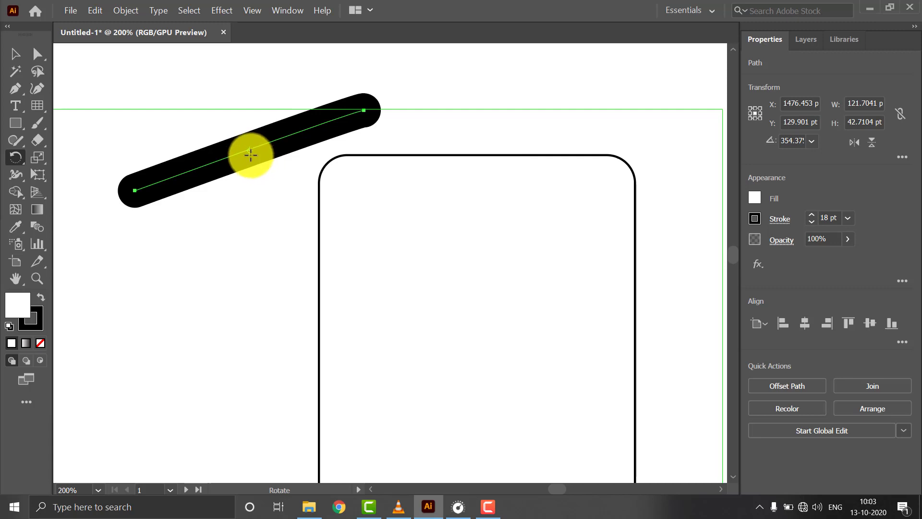
{"action": "left_click_drag", "start_coordinate": [248, 149], "coordinate": [253, 150]}
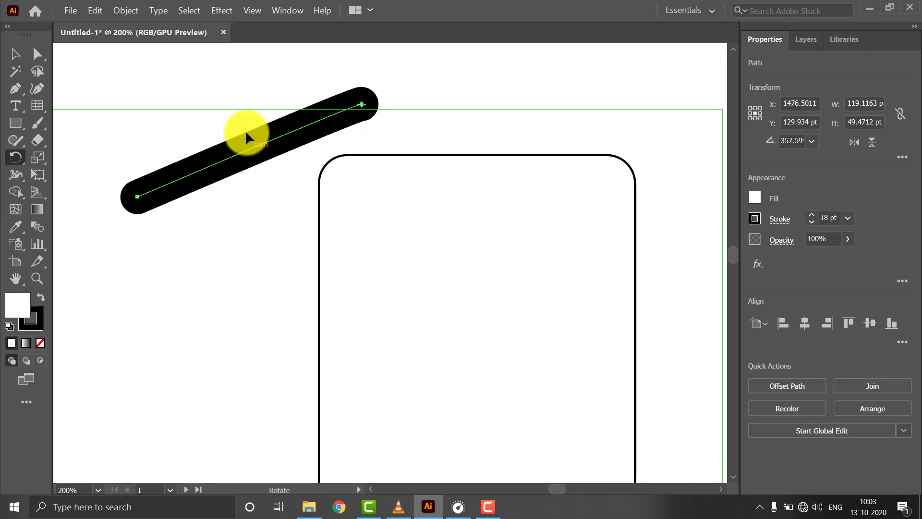
Swing the thick line about its upper end into the rounded rectangle, and rotate it about a pivot near its lower end to lean left
{"action": "mouse_move", "coordinate": [274, 98]}
{"action": "left_mouse_down"}
{"action": "mouse_move", "coordinate": [299, 60]}
{"action": "mouse_move", "coordinate": [280, 187]}
{"action": "mouse_move", "coordinate": [356, 209]}
{"action": "mouse_move", "coordinate": [369, 235]}
{"action": "mouse_move", "coordinate": [404, 118]}
{"action": "mouse_move", "coordinate": [416, 121]}
{"action": "left_mouse_up"}
{"action": "mouse_move", "coordinate": [466, 136]}
{"action": "left_mouse_down"}
{"action": "mouse_move", "coordinate": [300, 210]}
{"action": "mouse_move", "coordinate": [247, 206]}
{"action": "mouse_move", "coordinate": [185, 97]}
{"action": "mouse_move", "coordinate": [535, 57]}
{"action": "mouse_move", "coordinate": [524, 144]}
{"action": "mouse_move", "coordinate": [295, 239]}
{"action": "mouse_move", "coordinate": [387, 247]}
{"action": "mouse_move", "coordinate": [390, 239]}
{"action": "left_mouse_up"}
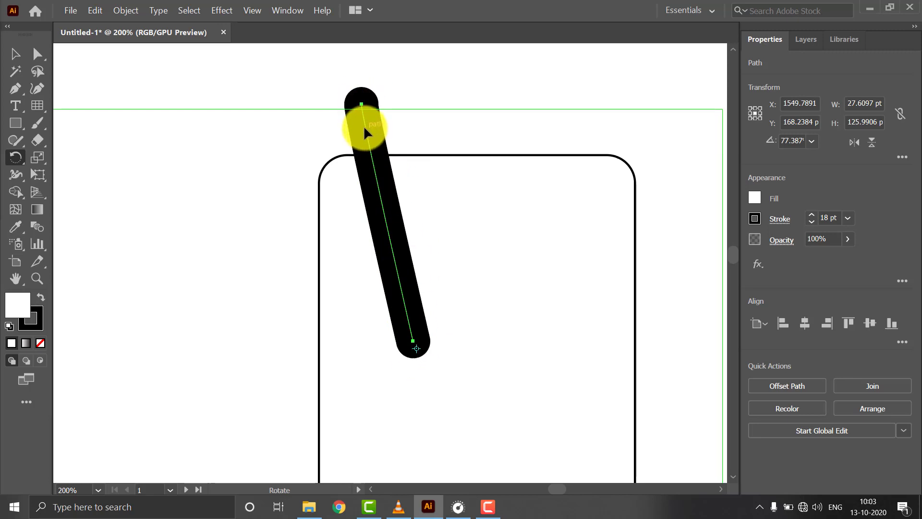
{"action": "mouse_move", "coordinate": [368, 132]}
{"action": "left_mouse_down"}
{"action": "mouse_move", "coordinate": [422, 140]}
{"action": "mouse_move", "coordinate": [505, 240]}
{"action": "mouse_move", "coordinate": [274, 294]}
{"action": "mouse_move", "coordinate": [267, 380]}
{"action": "mouse_move", "coordinate": [362, 237]}
{"action": "mouse_move", "coordinate": [570, 358]}
{"action": "mouse_move", "coordinate": [560, 362]}
{"action": "mouse_move", "coordinate": [482, 287]}
{"action": "mouse_move", "coordinate": [363, 247]}
{"action": "left_mouse_up"}
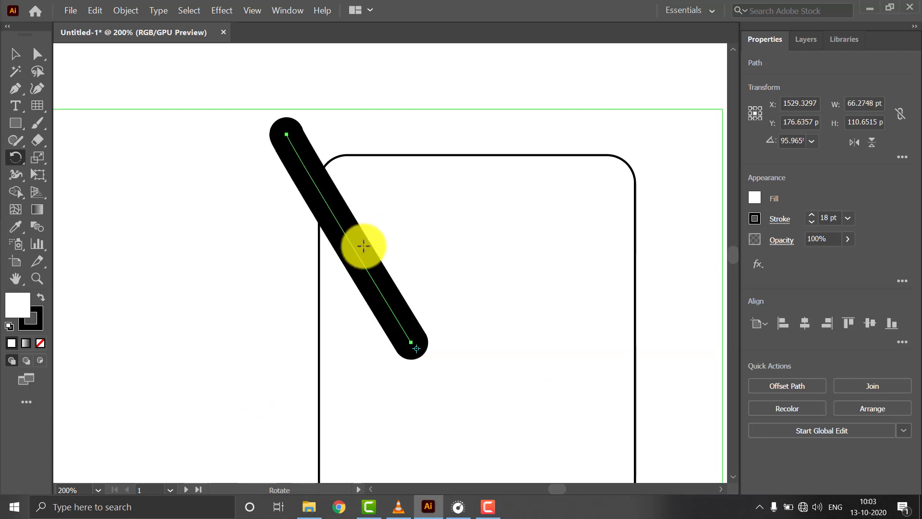
{"action": "left_click_drag", "start_coordinate": [433, 250], "coordinate": [434, 250]}
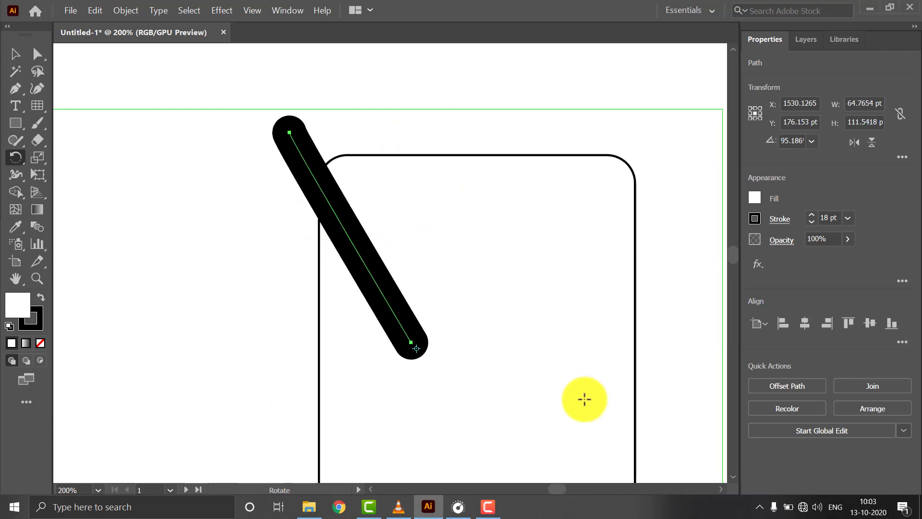
{"action": "left_click", "coordinate": [485, 506]}
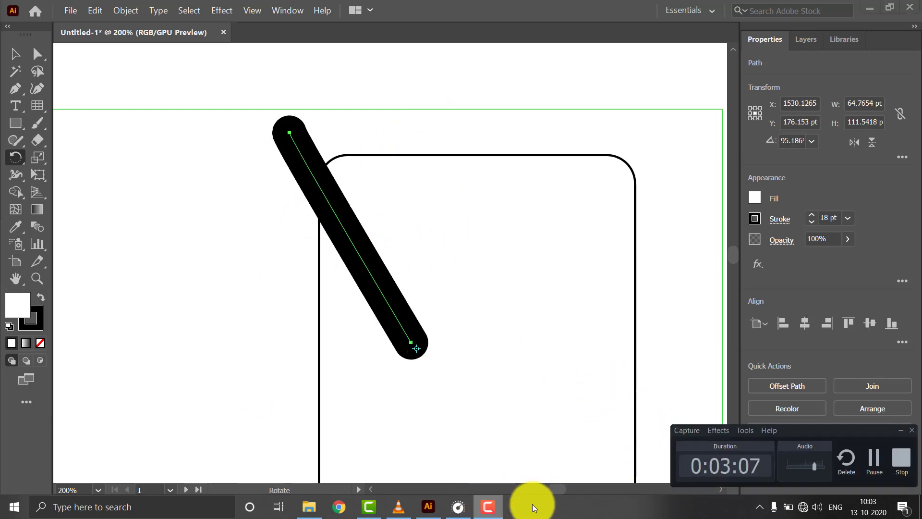
{"action": "left_click", "coordinate": [907, 472]}
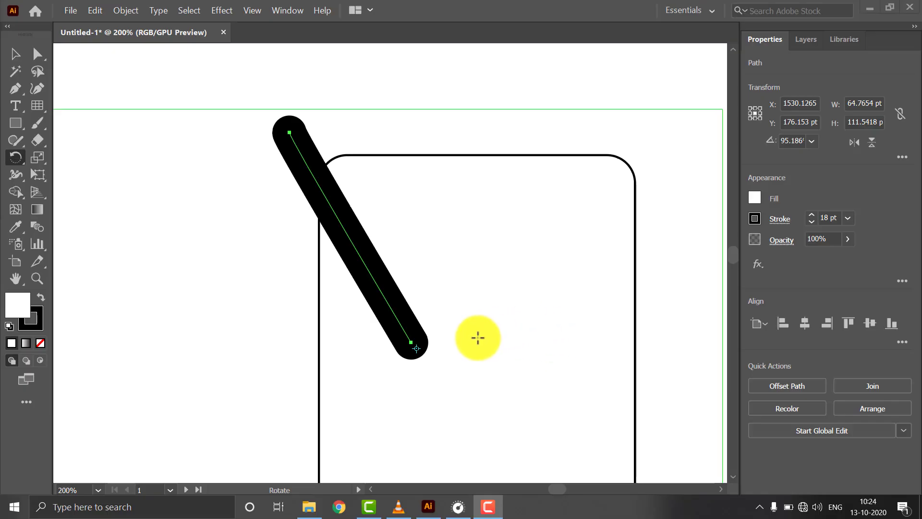
{"action": "key", "text": "ctrl+z"}
{"action": "scroll", "coordinate": [475, 336], "scroll_direction": "right", "scroll_amount": 2}
{"action": "scroll", "coordinate": [449, 327], "scroll_direction": "right", "scroll_amount": 2}
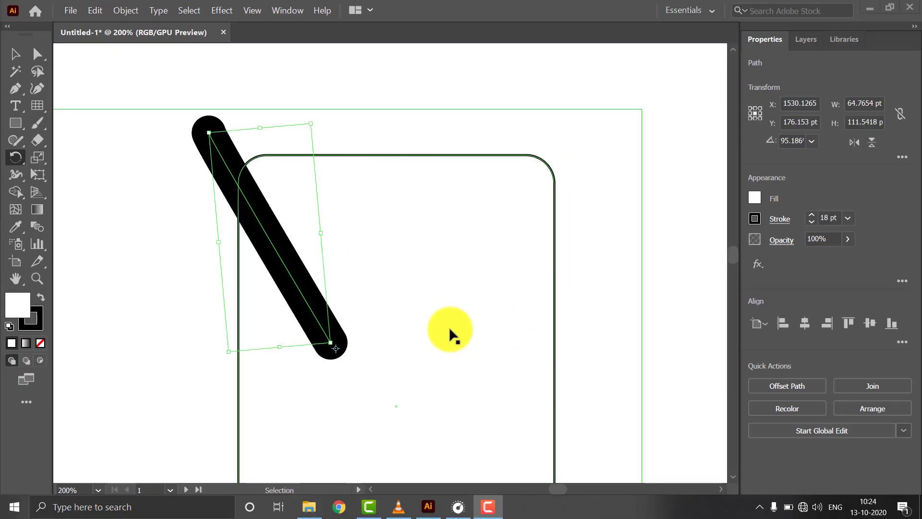
{"action": "scroll", "coordinate": [449, 327], "scroll_direction": "down", "scroll_amount": 3}
{"action": "scroll", "coordinate": [259, 320], "scroll_direction": "down", "scroll_amount": 2}
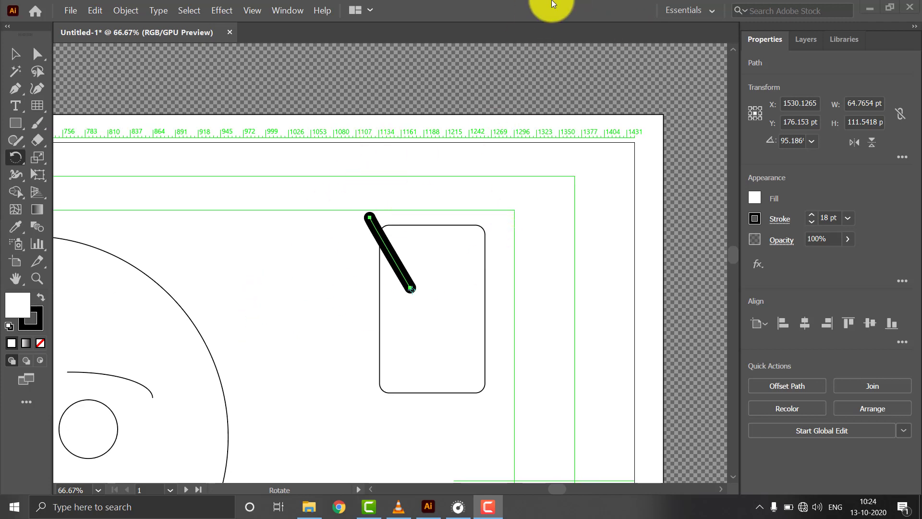
{"action": "left_click", "coordinate": [462, 1]}
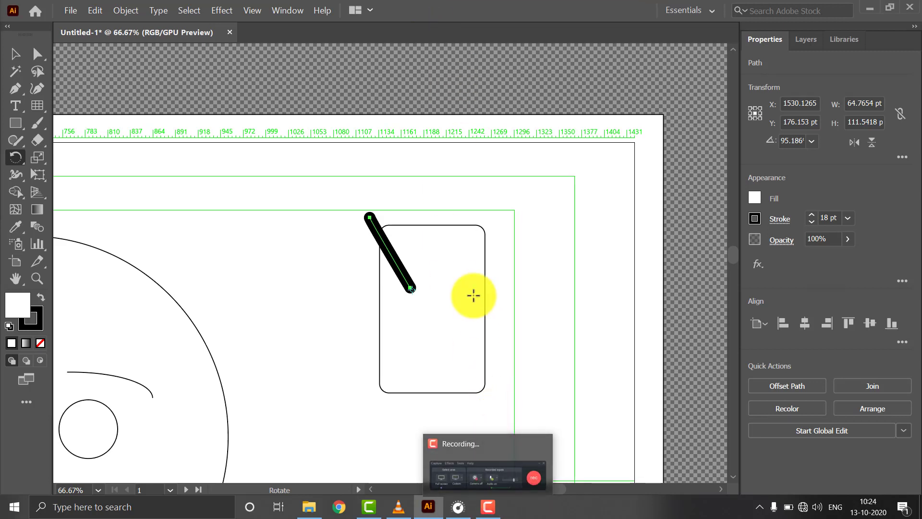
Draw a rectangle about 340 pt wide and 290 pt high in the artboard's lower-right area, below the rounded rectangle
{"action": "key", "text": "ctrl+0"}
{"action": "key", "text": "r"}
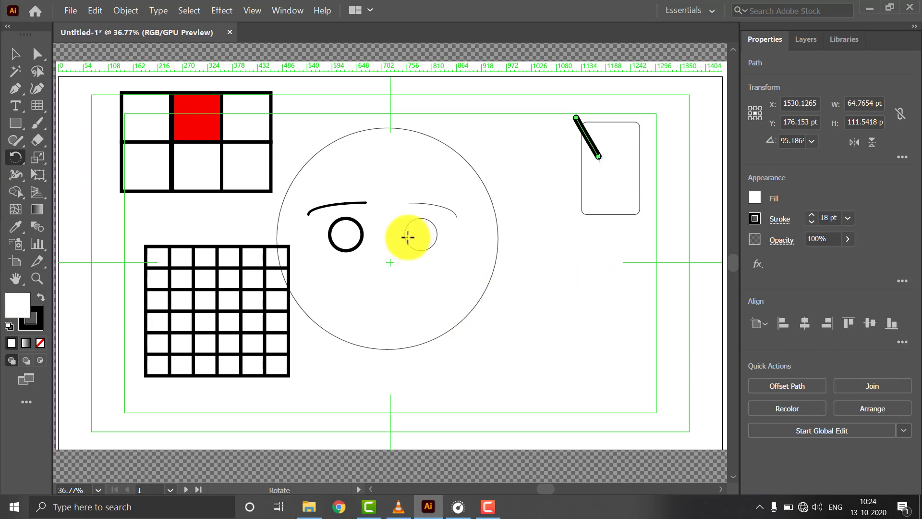
{"action": "left_click", "coordinate": [15, 124]}
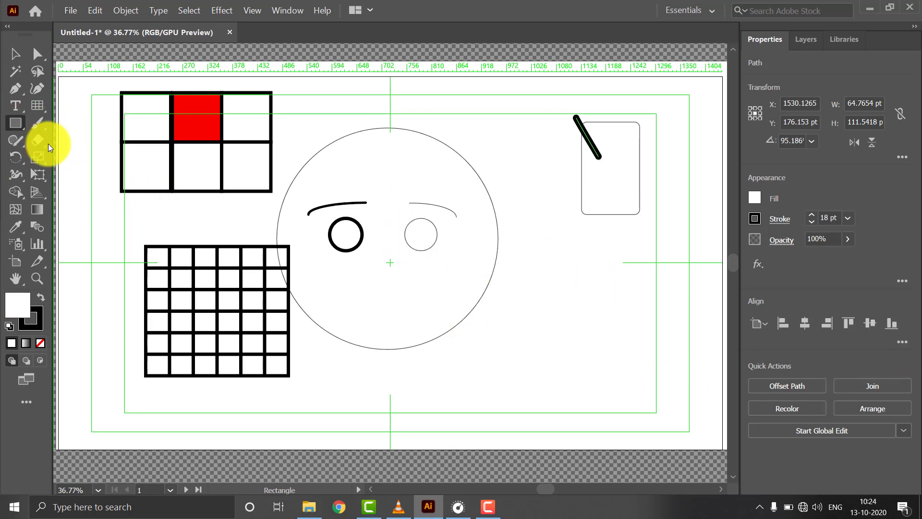
{"action": "left_click_drag", "start_coordinate": [517, 278], "coordinate": [636, 378]}
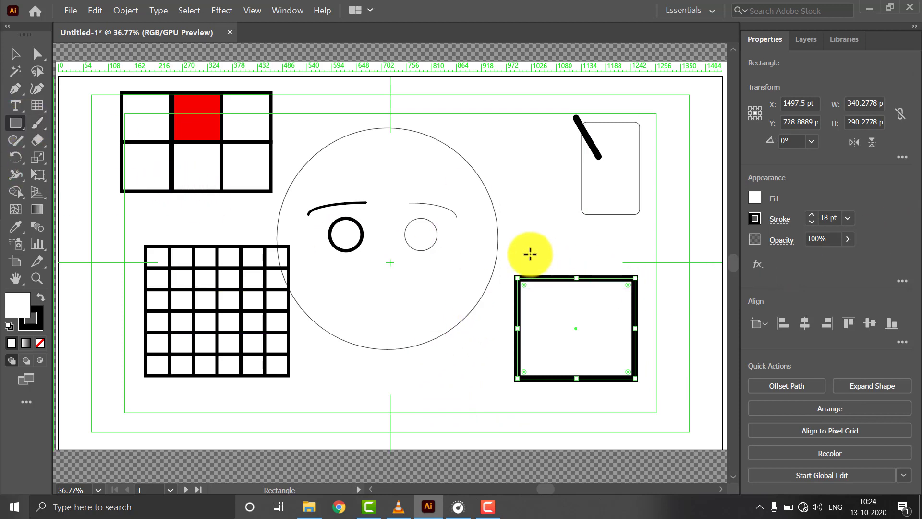
Draw a tilted hexagon with a radius of about 115 pt over the top edge of the large circle
{"action": "left_click", "coordinate": [15, 124]}
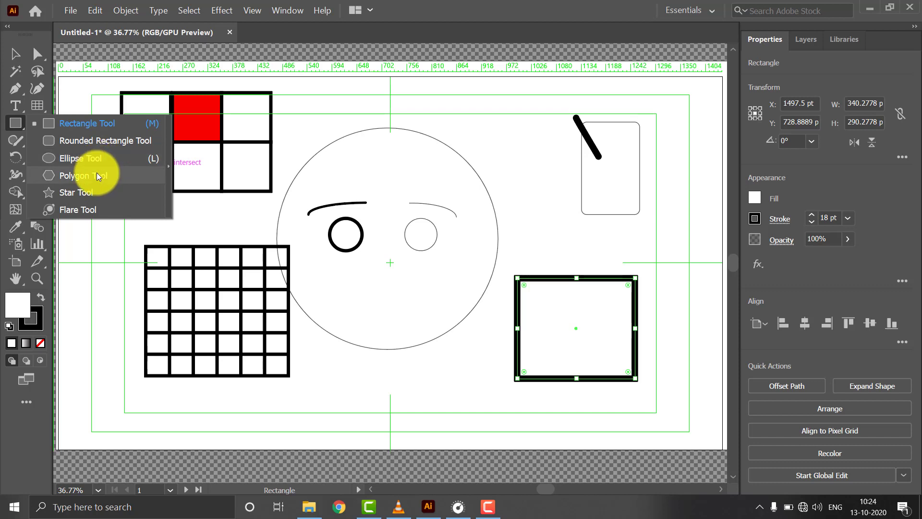
{"action": "left_click", "coordinate": [84, 176]}
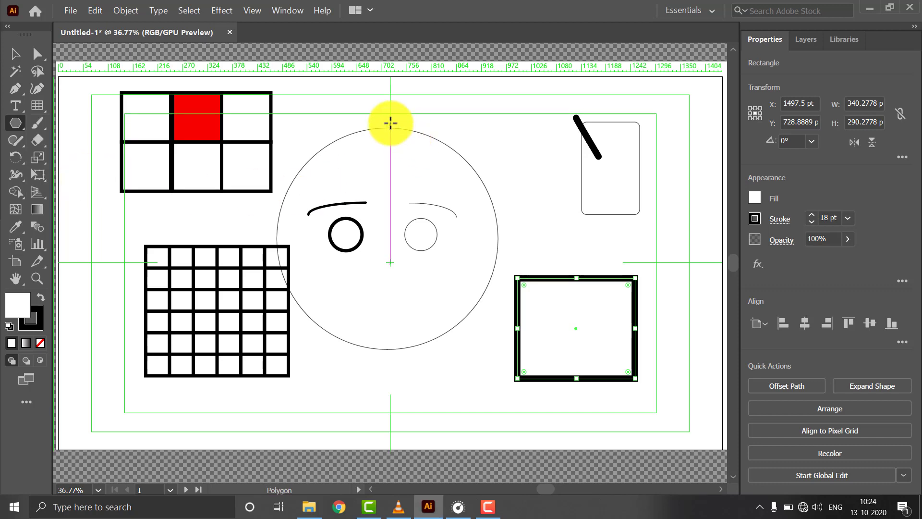
{"action": "mouse_move", "coordinate": [388, 124]}
{"action": "left_mouse_down"}
{"action": "mouse_move", "coordinate": [547, 216]}
{"action": "mouse_move", "coordinate": [432, 128]}
{"action": "left_mouse_up"}
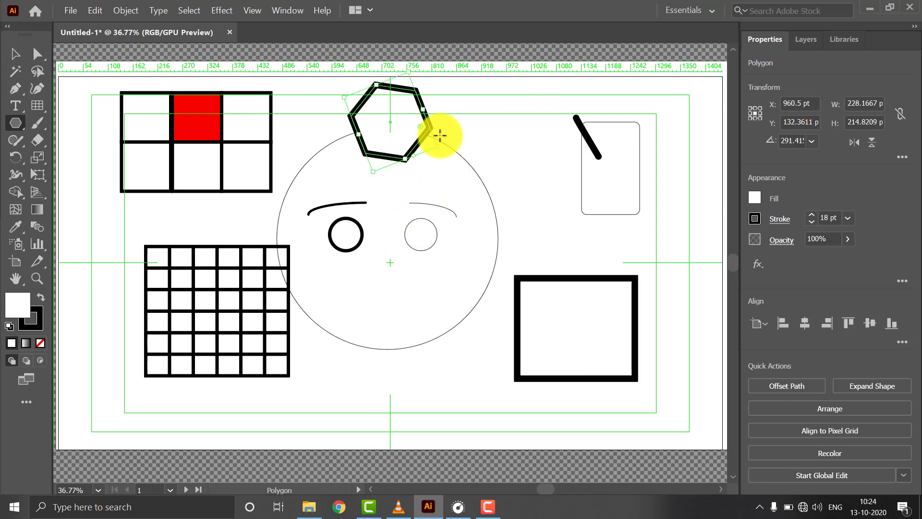
Create a 3-sided polygon beside the rounded rectangle and a 4-sided one below it, both with a 115.376 pt radius
{"action": "left_click", "coordinate": [523, 130]}
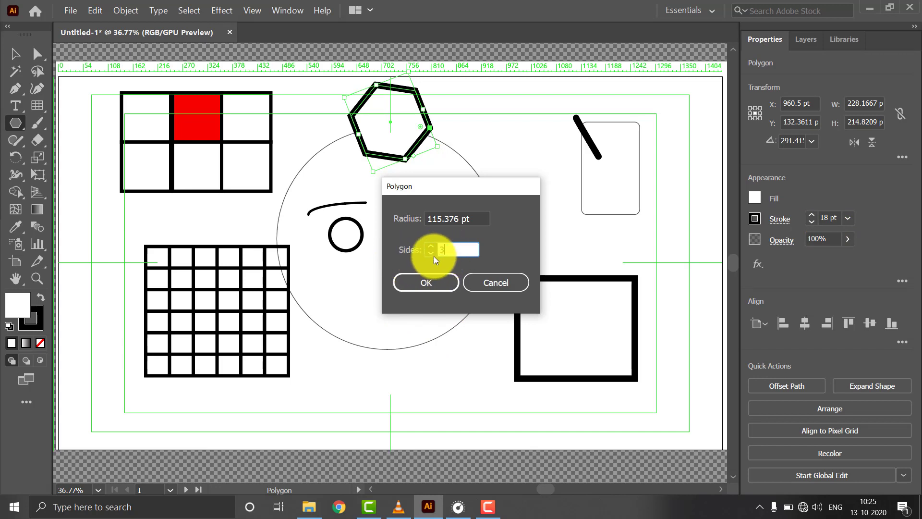
{"action": "key", "text": "Return"}
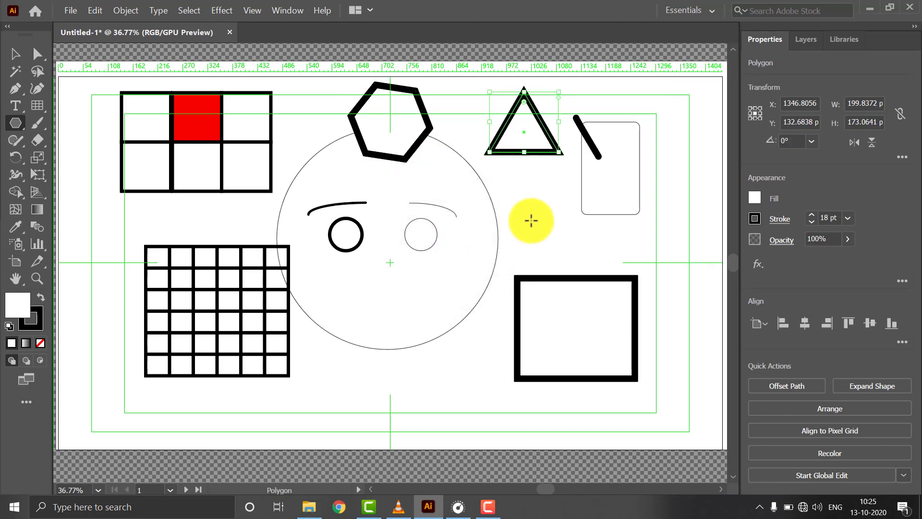
{"action": "left_click", "coordinate": [537, 209]}
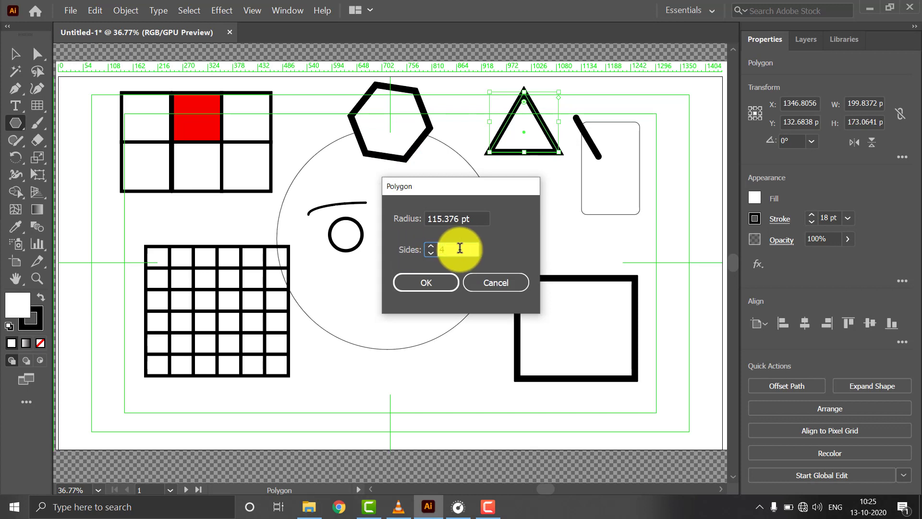
{"action": "key", "text": "Return"}
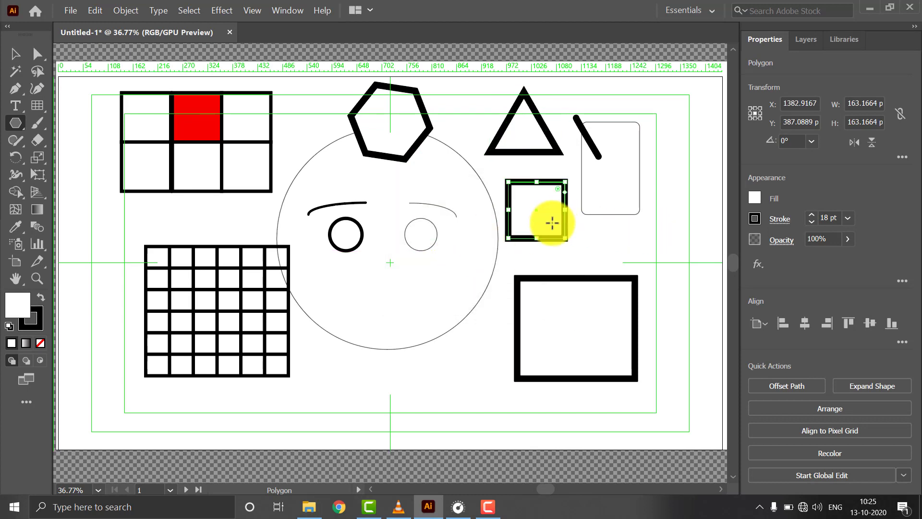
Create a 10-sided polygon with a 115.376 pt radius overlapping the thick rectangle's upper-left corner, and deselect it
{"action": "left_click", "coordinate": [499, 289]}
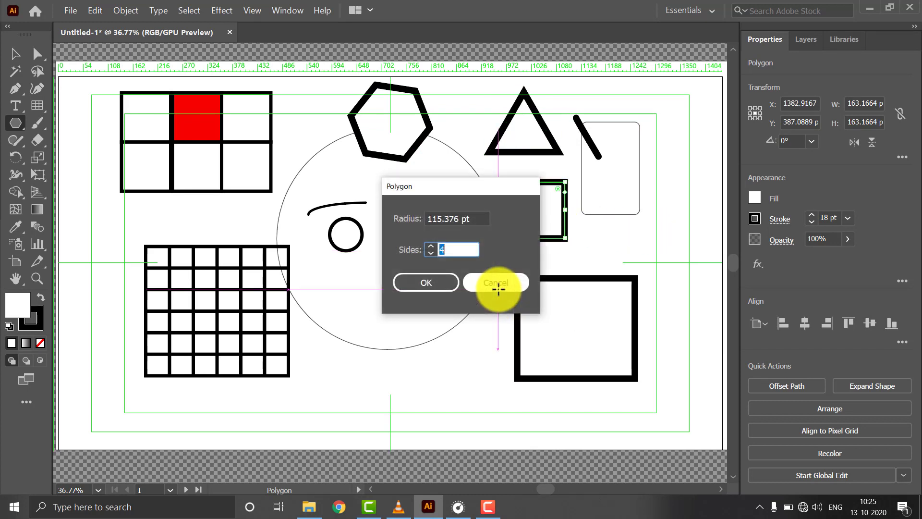
{"action": "type", "text": "10"}
{"action": "key", "text": "Return"}
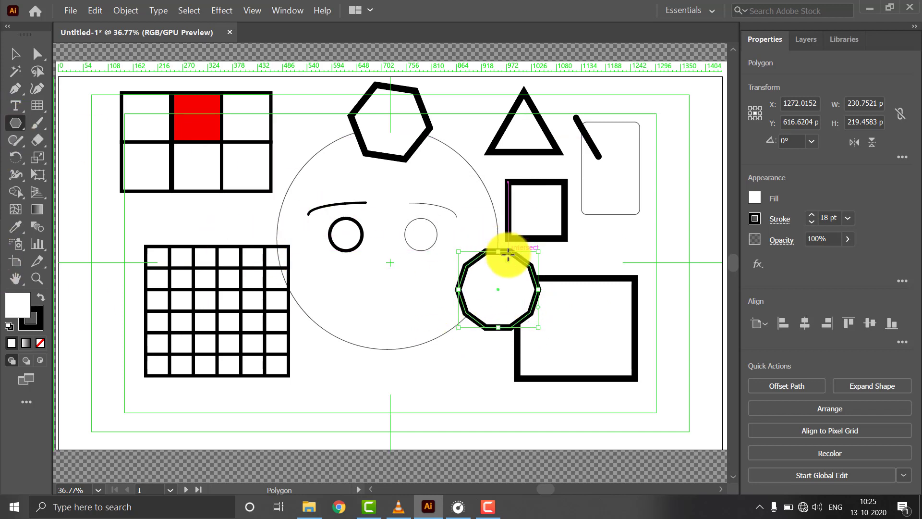
{"action": "key", "text": "v"}
{"action": "left_click", "coordinate": [662, 247]}
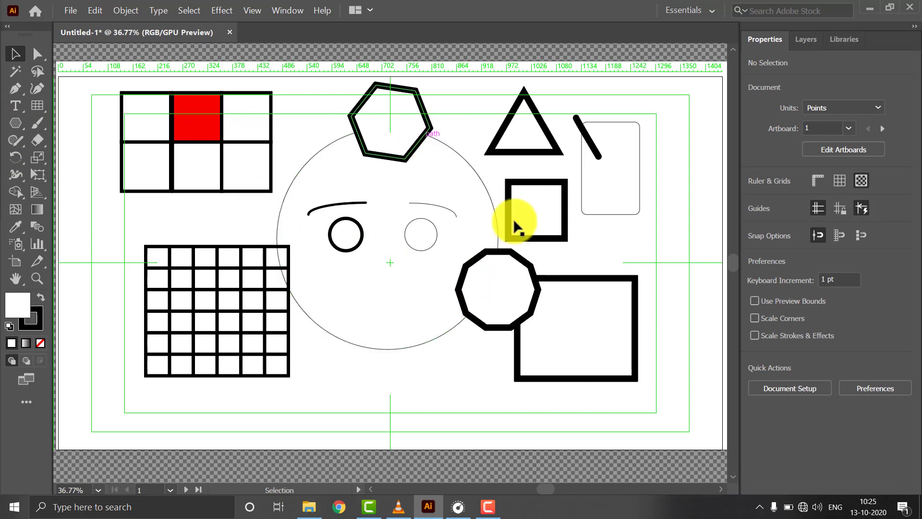
{"action": "left_click", "coordinate": [473, 510]}
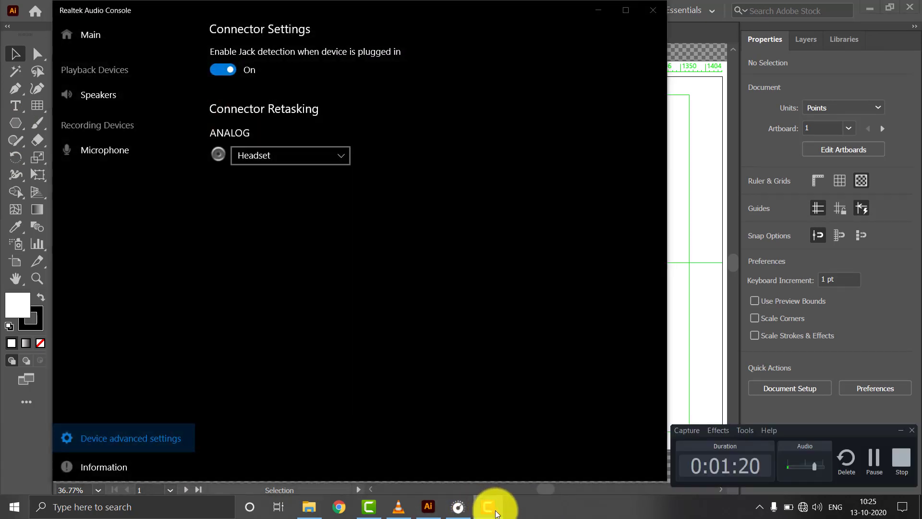